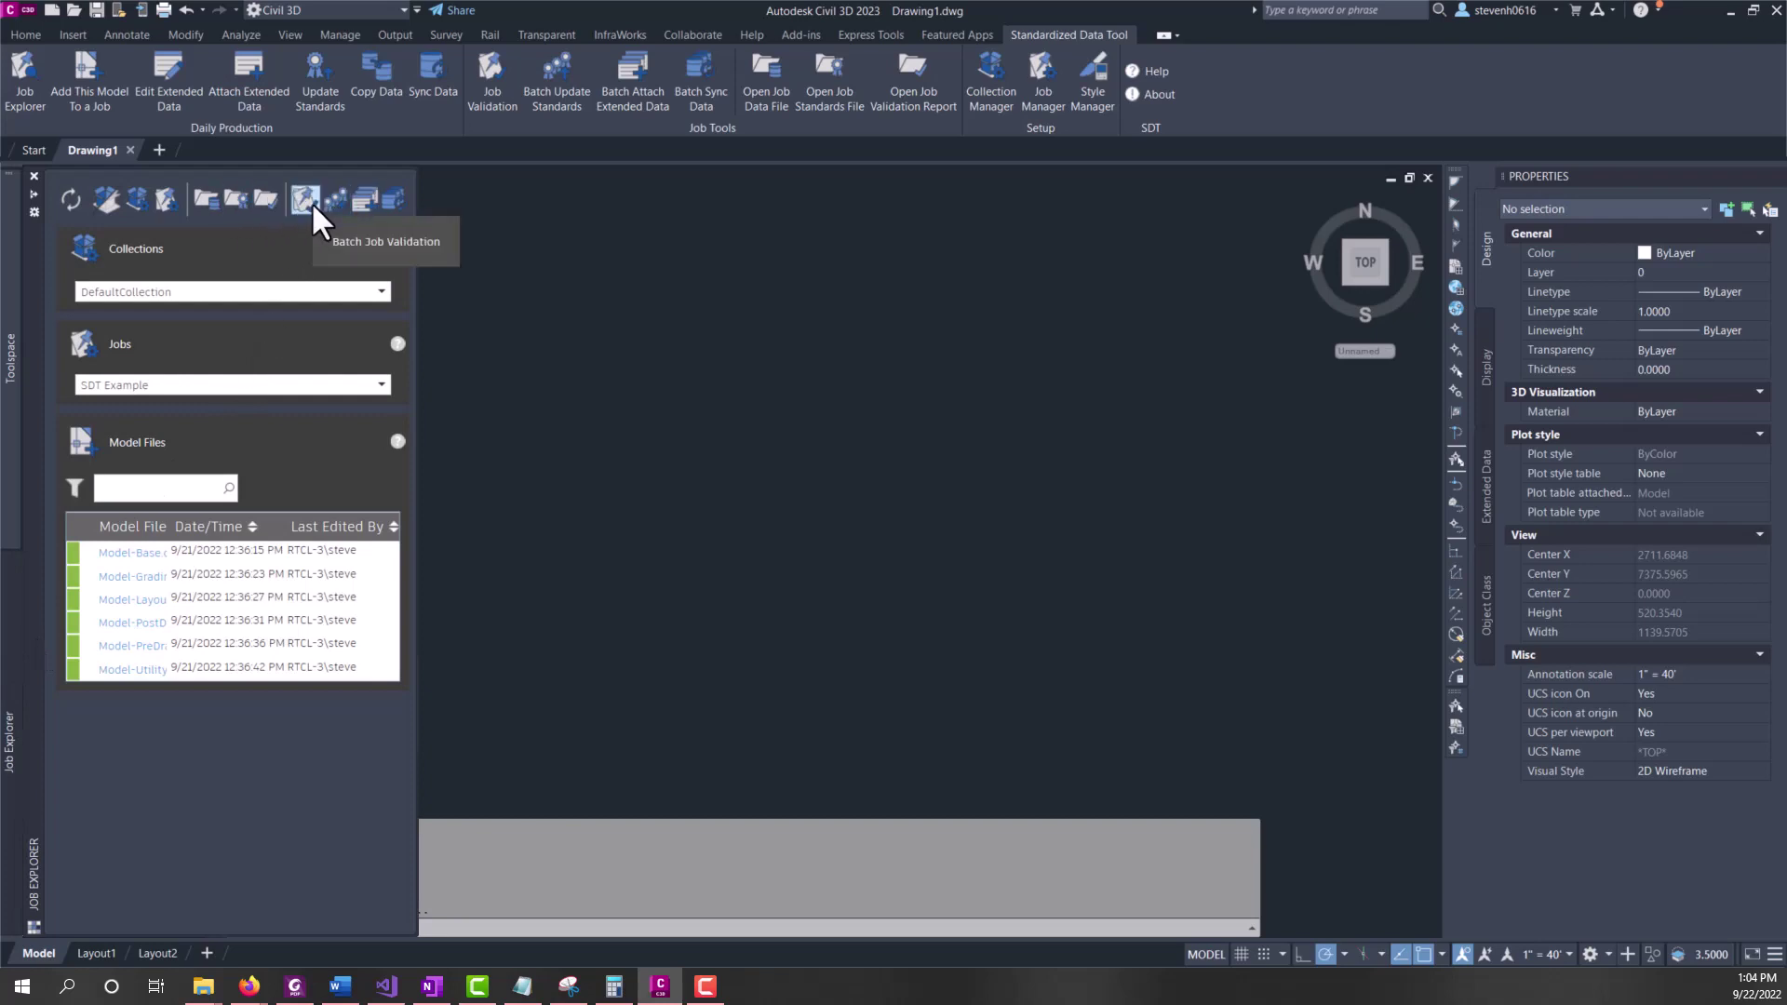
Start a job validation using the Example collection and Validation Example job, with all six model files selected
{"action": "left_click", "coordinate": [493, 79]}
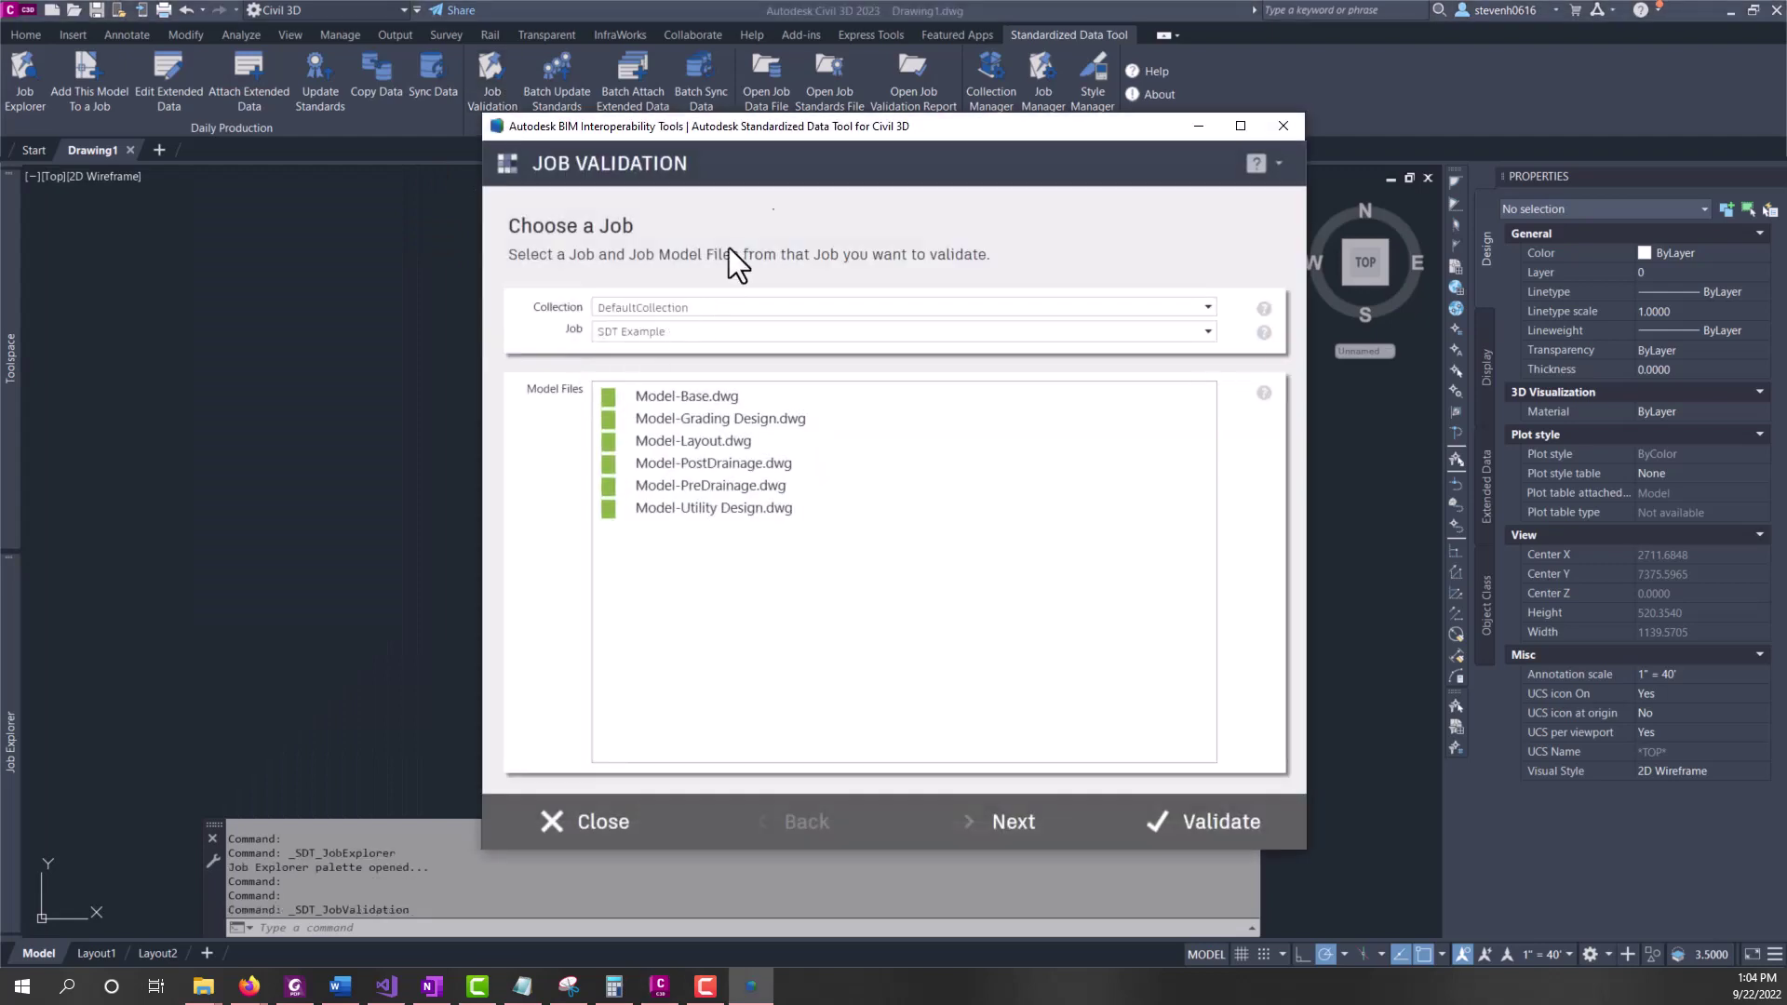
{"action": "left_click_drag", "start_coordinate": [822, 126], "coordinate": [688, 123]}
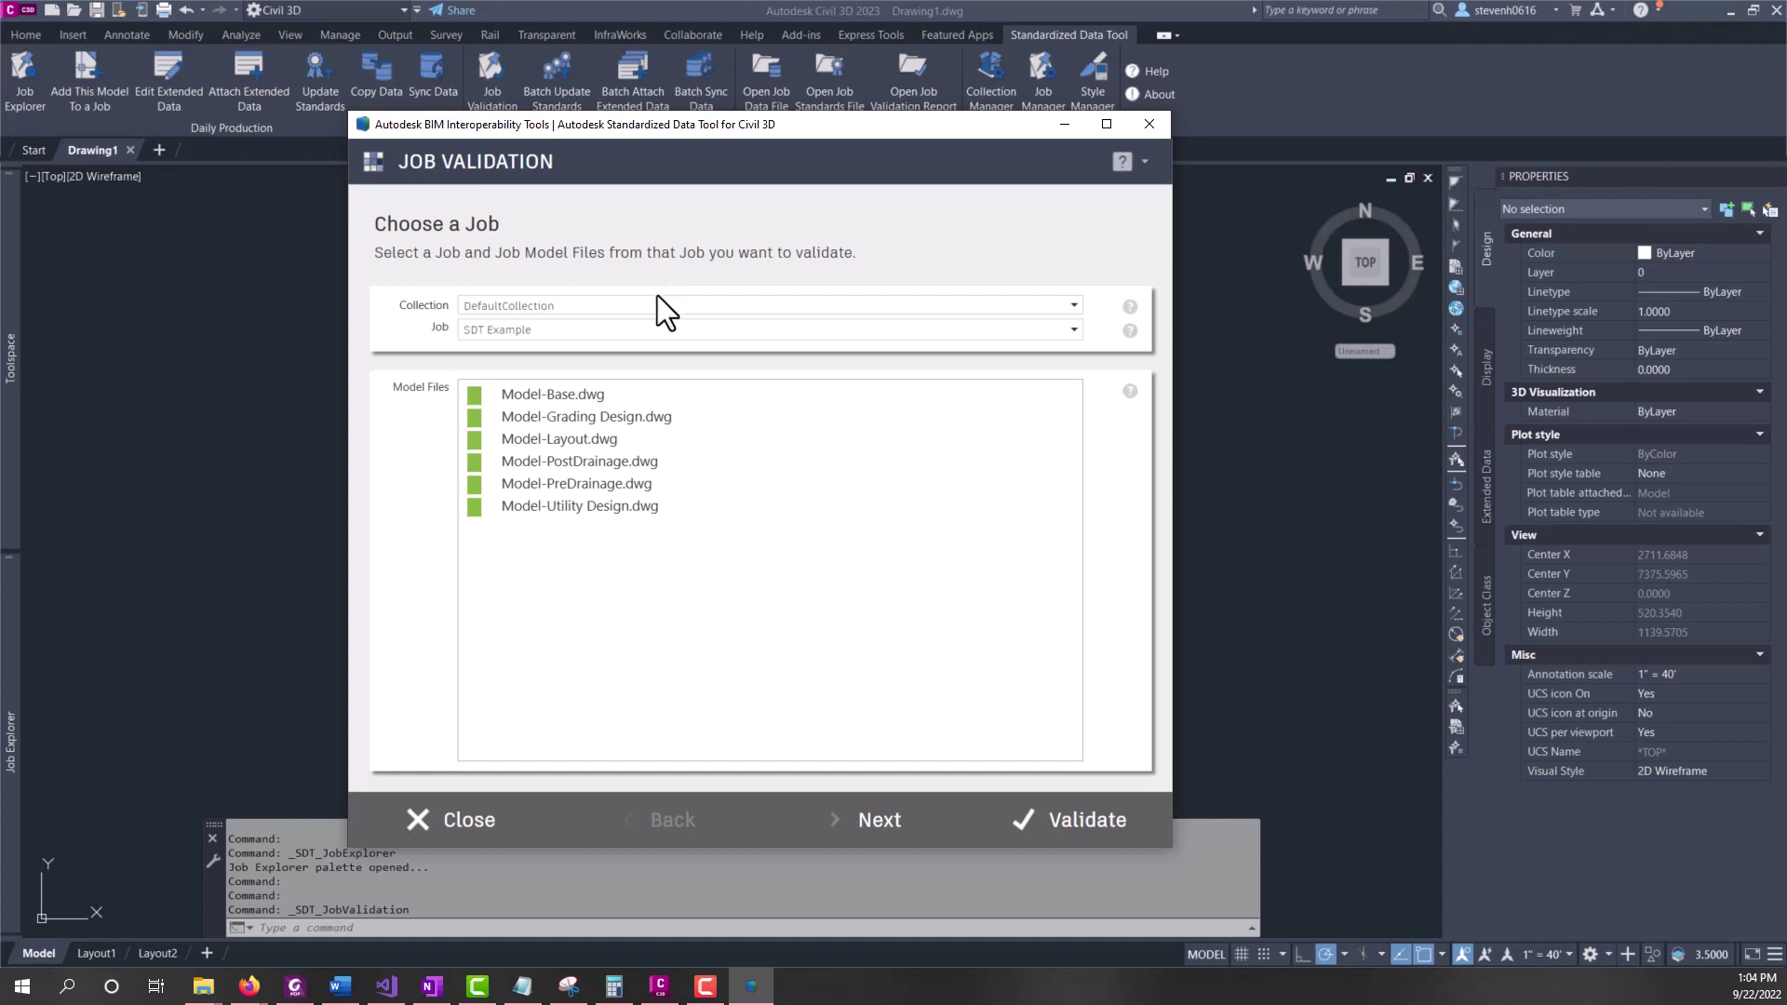
{"action": "left_click", "coordinate": [551, 306]}
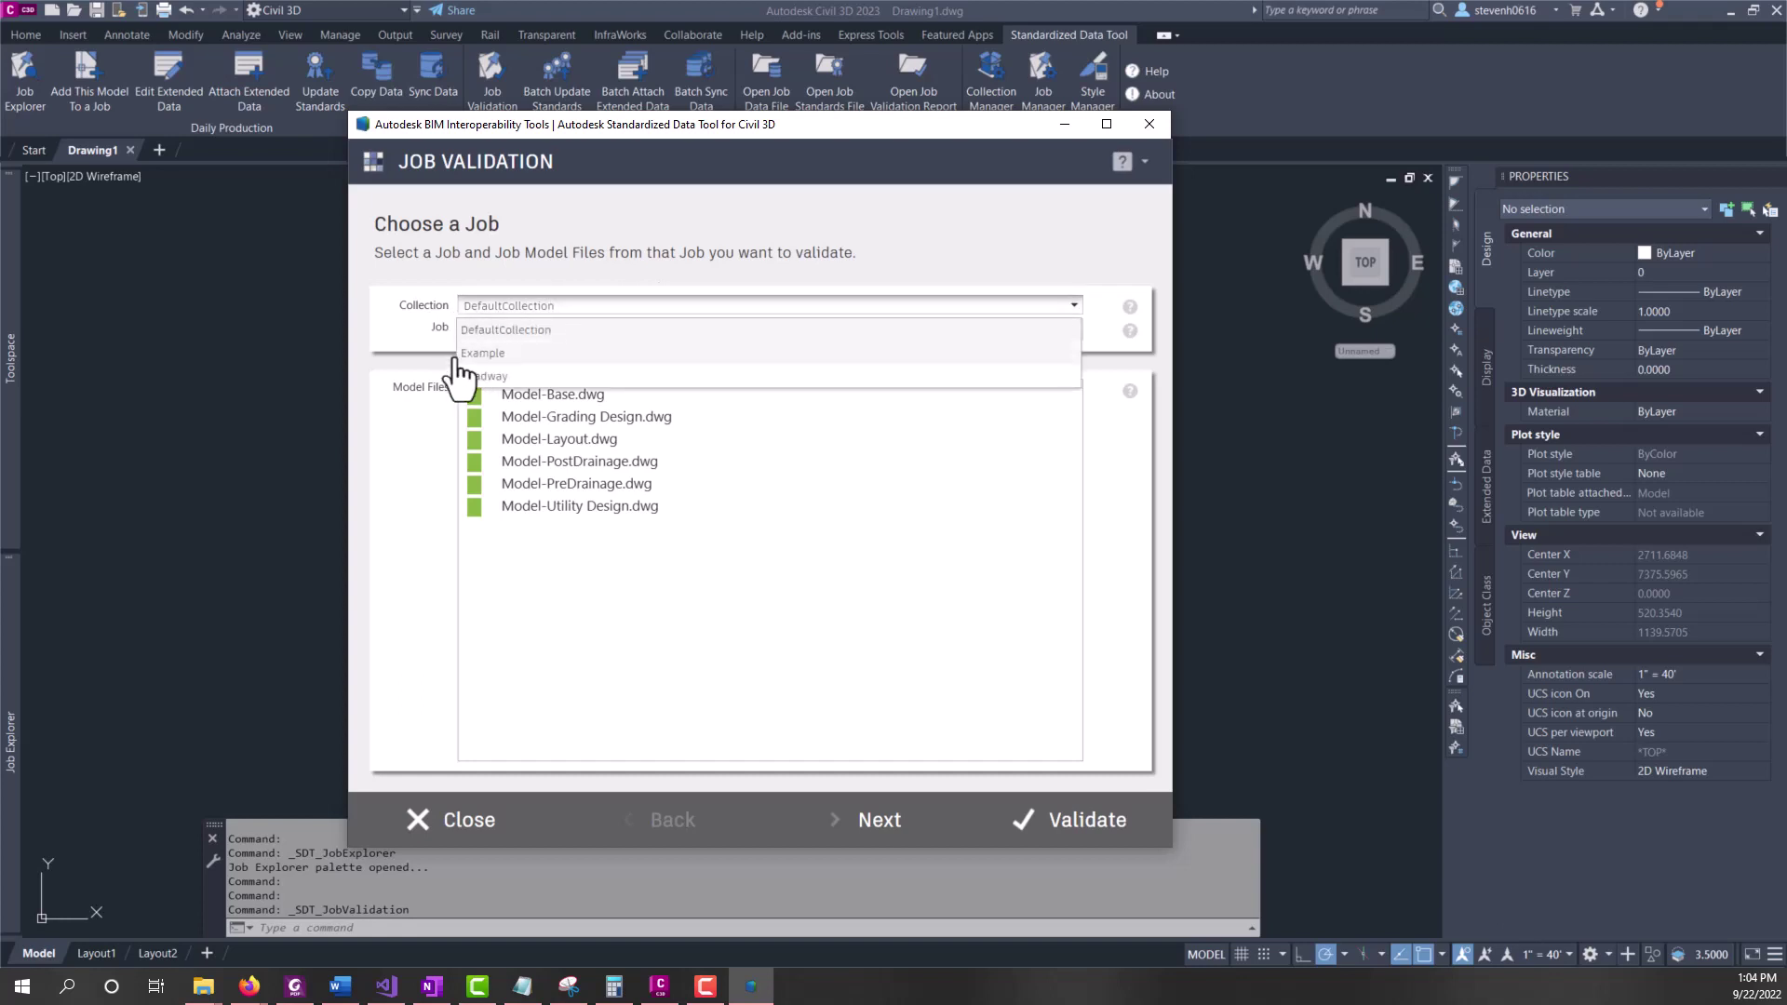
{"action": "left_click", "coordinate": [484, 353]}
{"action": "left_click", "coordinate": [483, 337]}
{"action": "left_click", "coordinate": [622, 394]}
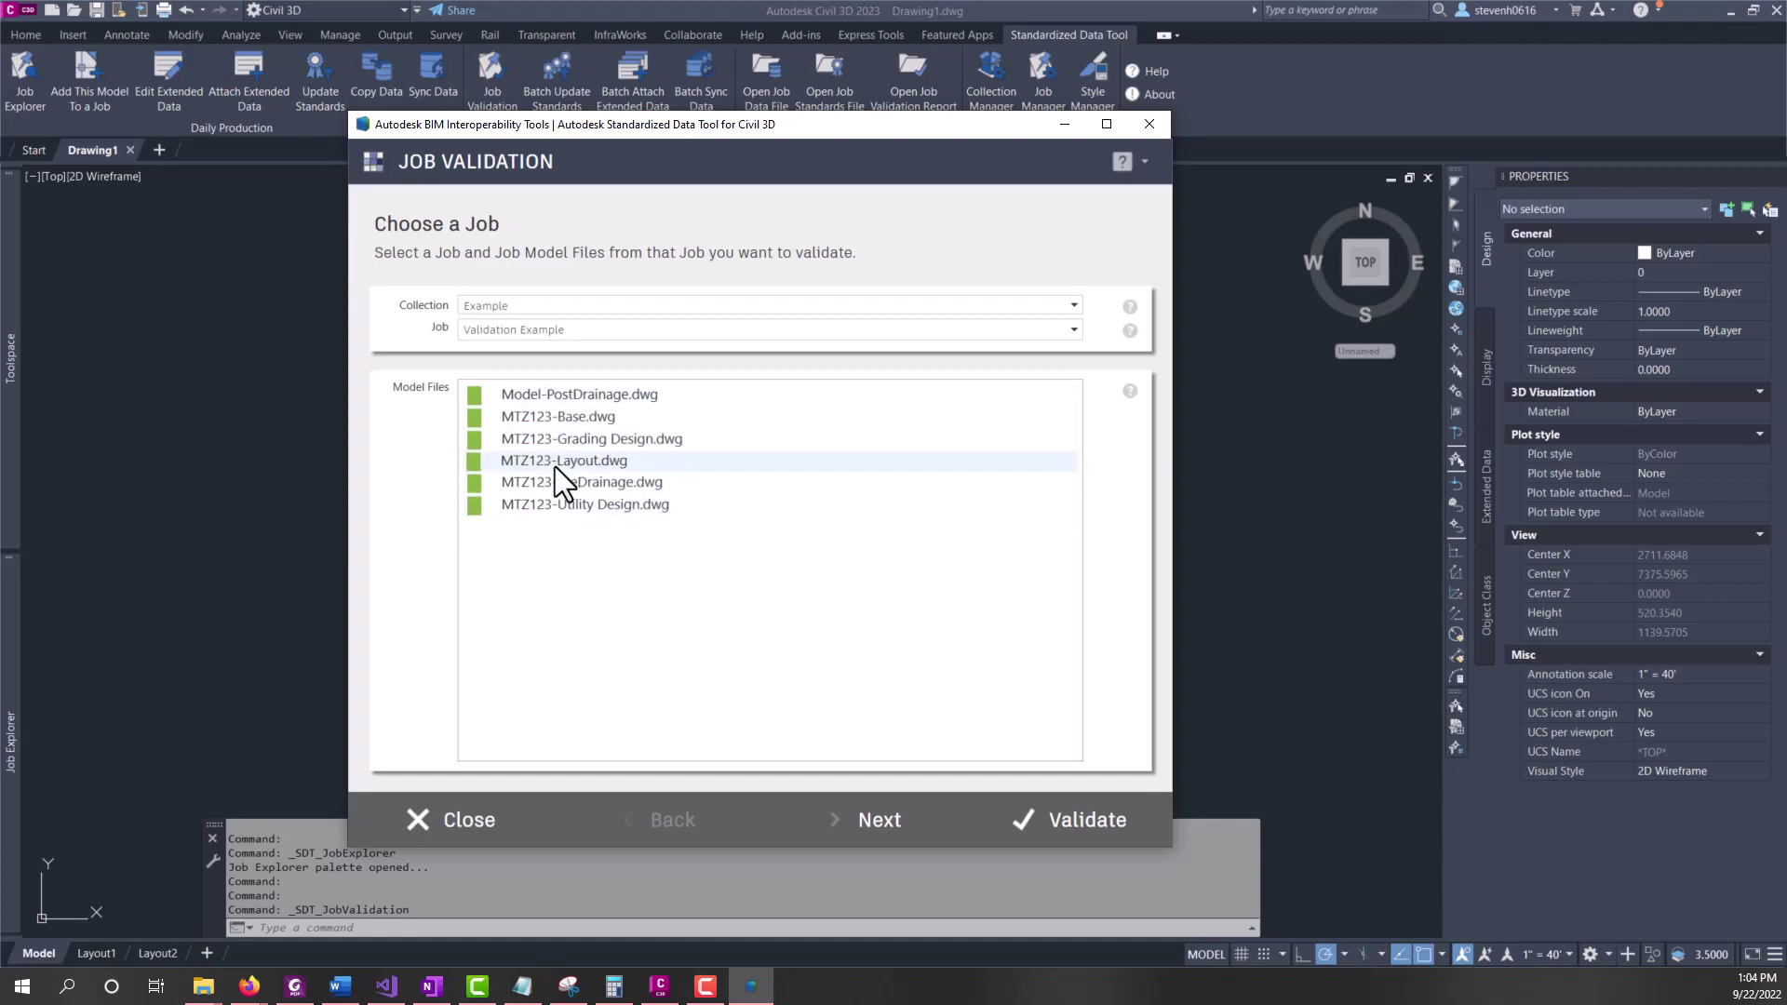
{"action": "left_click_drag", "start_coordinate": [562, 401], "coordinate": [574, 497]}
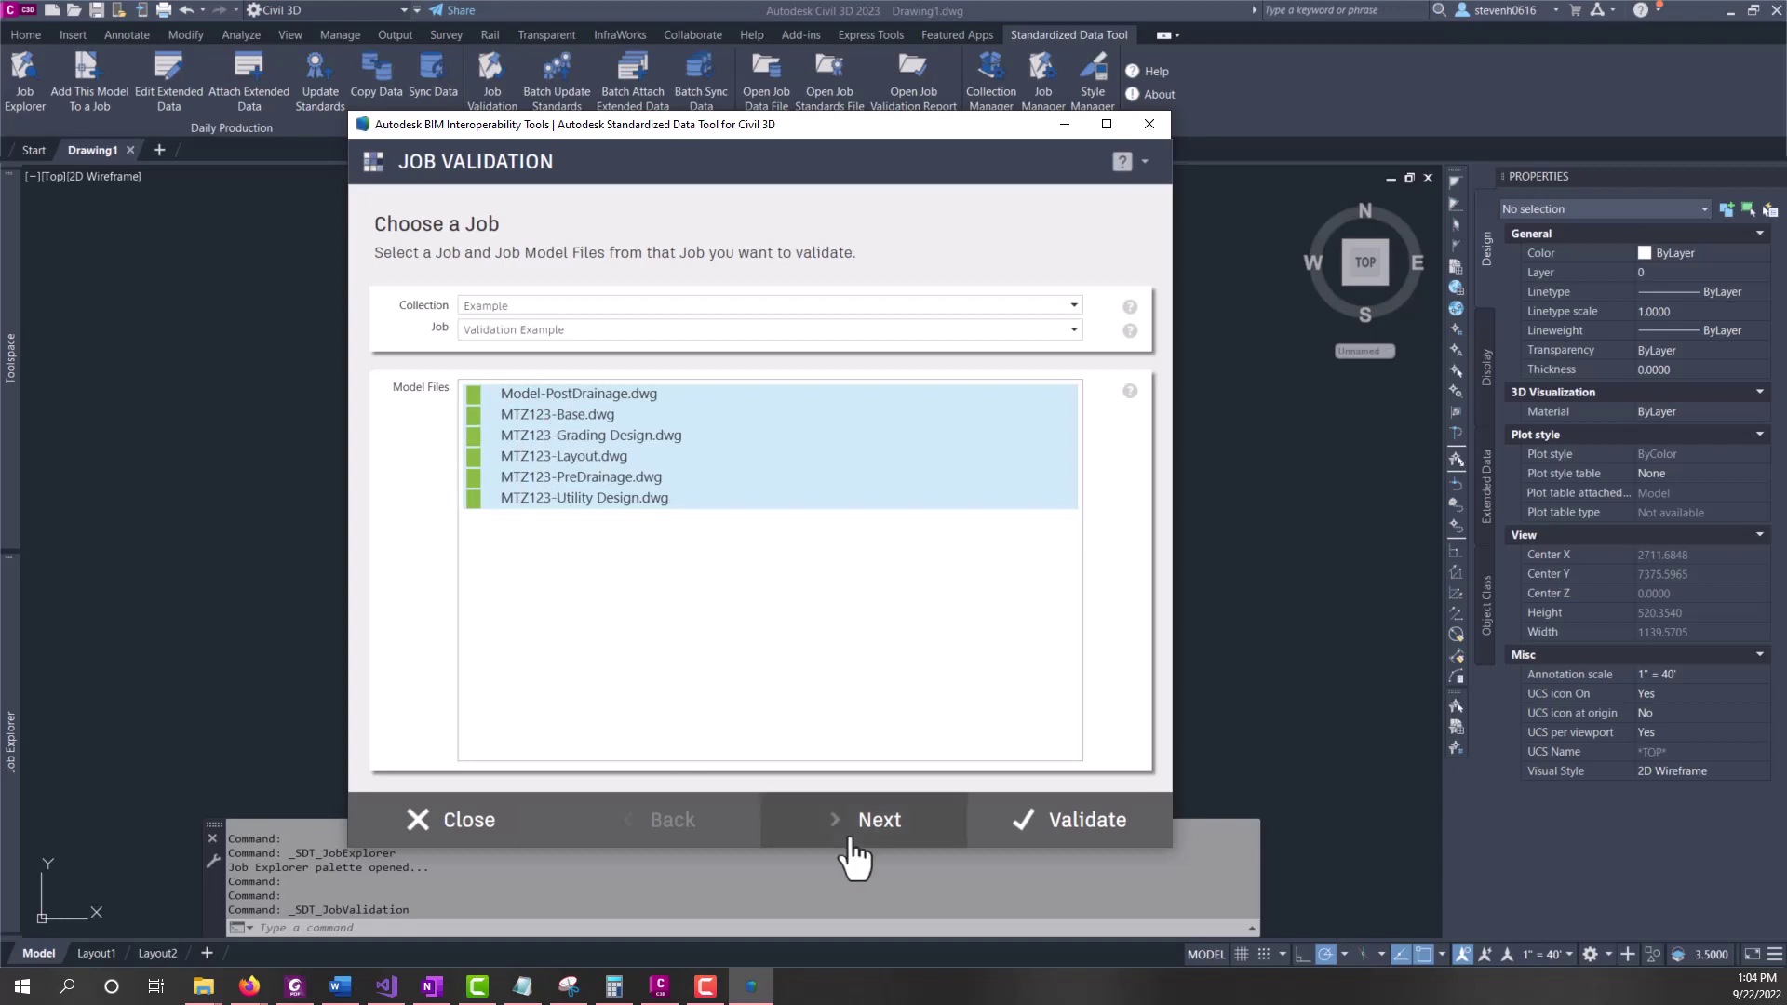
Select all three job prebuilt checks: File Name Format, File Names and Paths, and Missing Files
{"action": "left_click", "coordinate": [881, 837]}
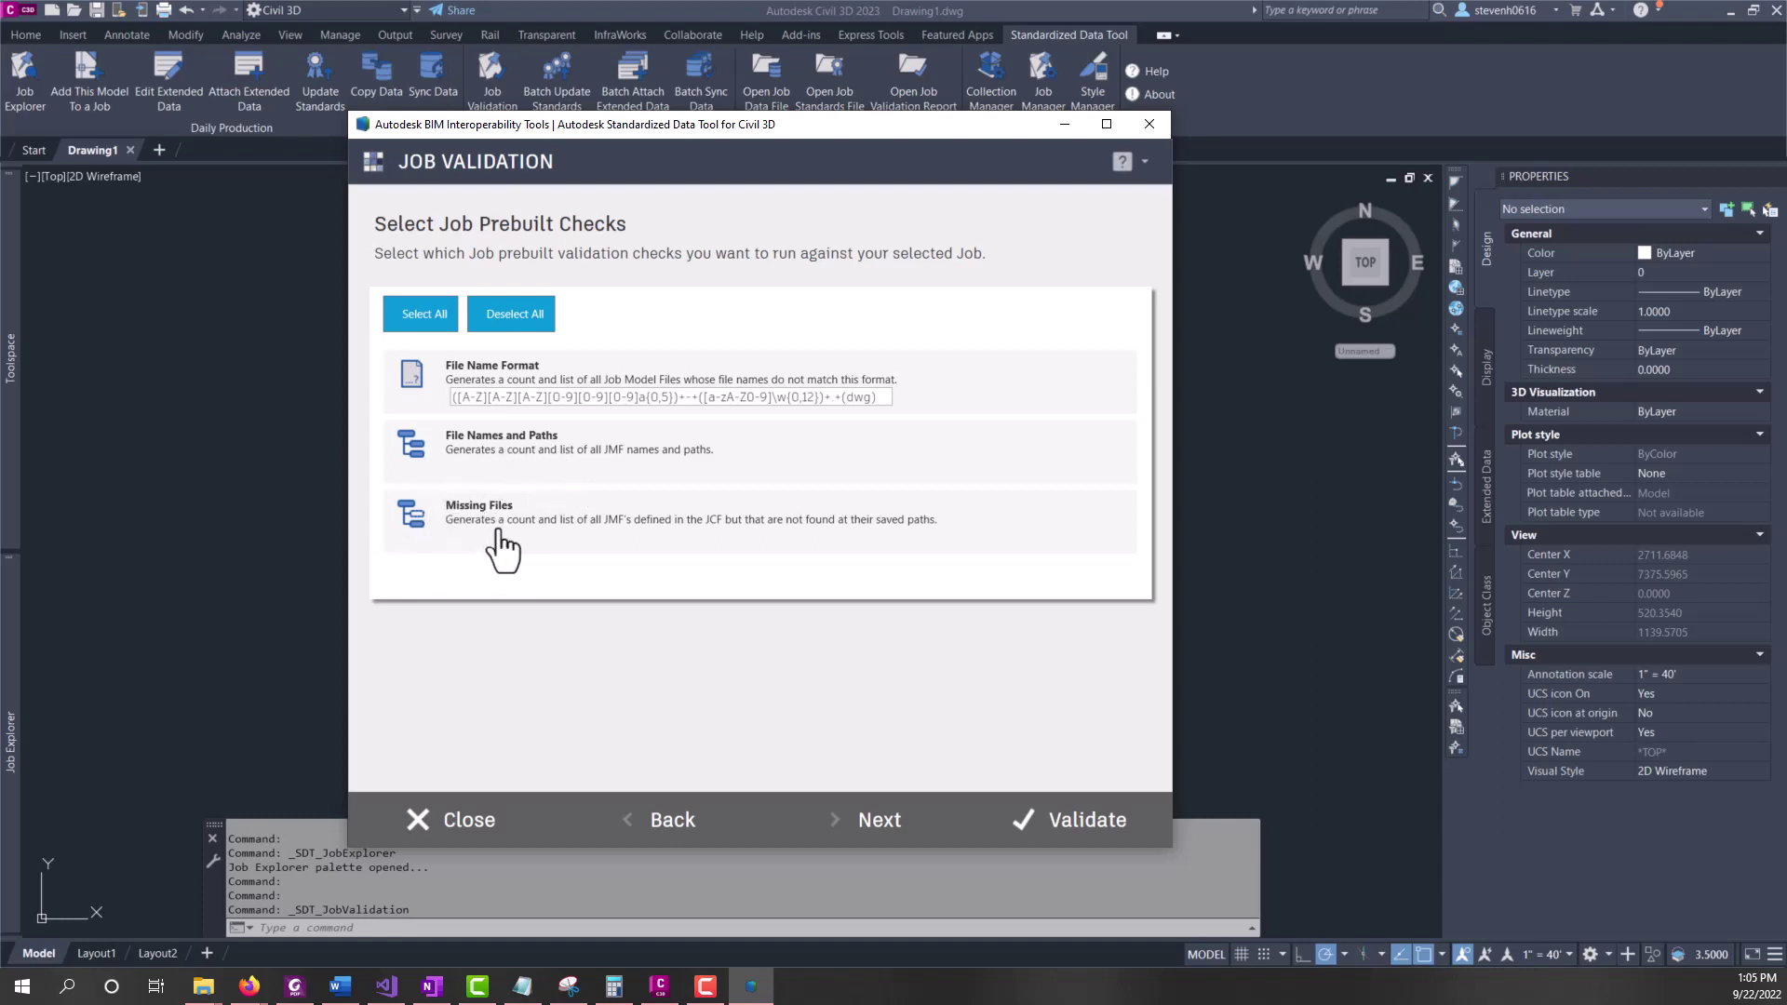
{"action": "left_click", "coordinate": [576, 532]}
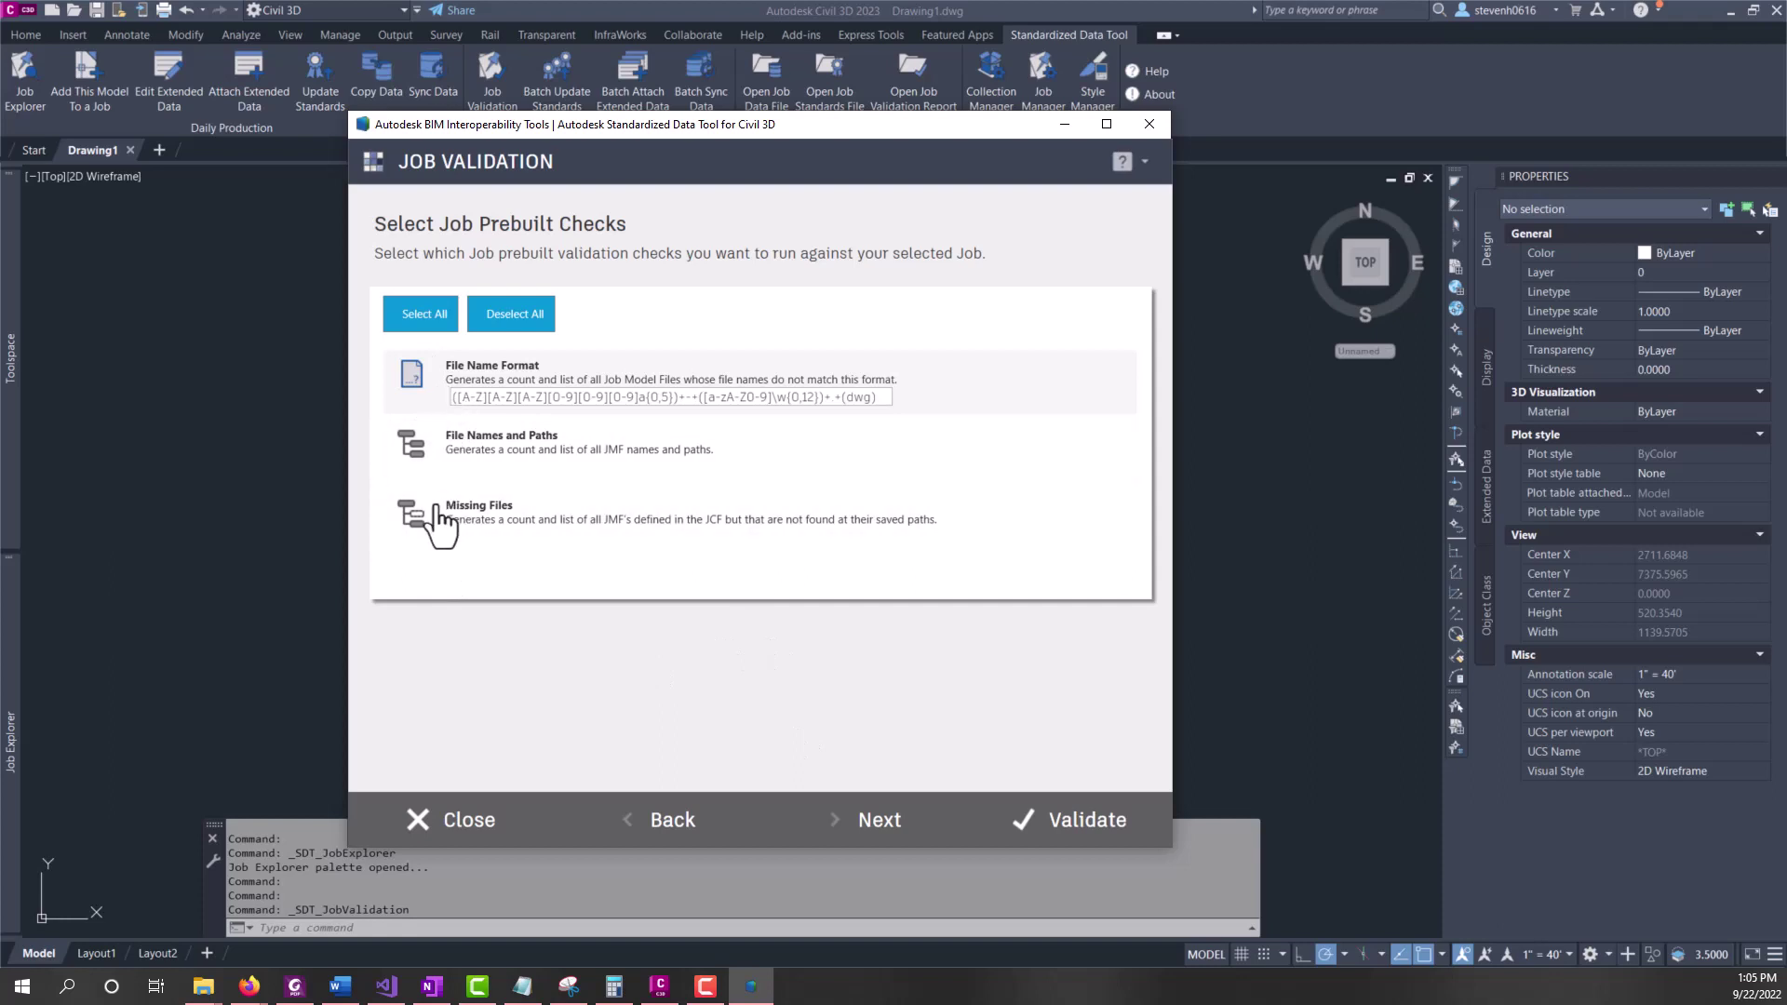
{"action": "left_click", "coordinate": [433, 321]}
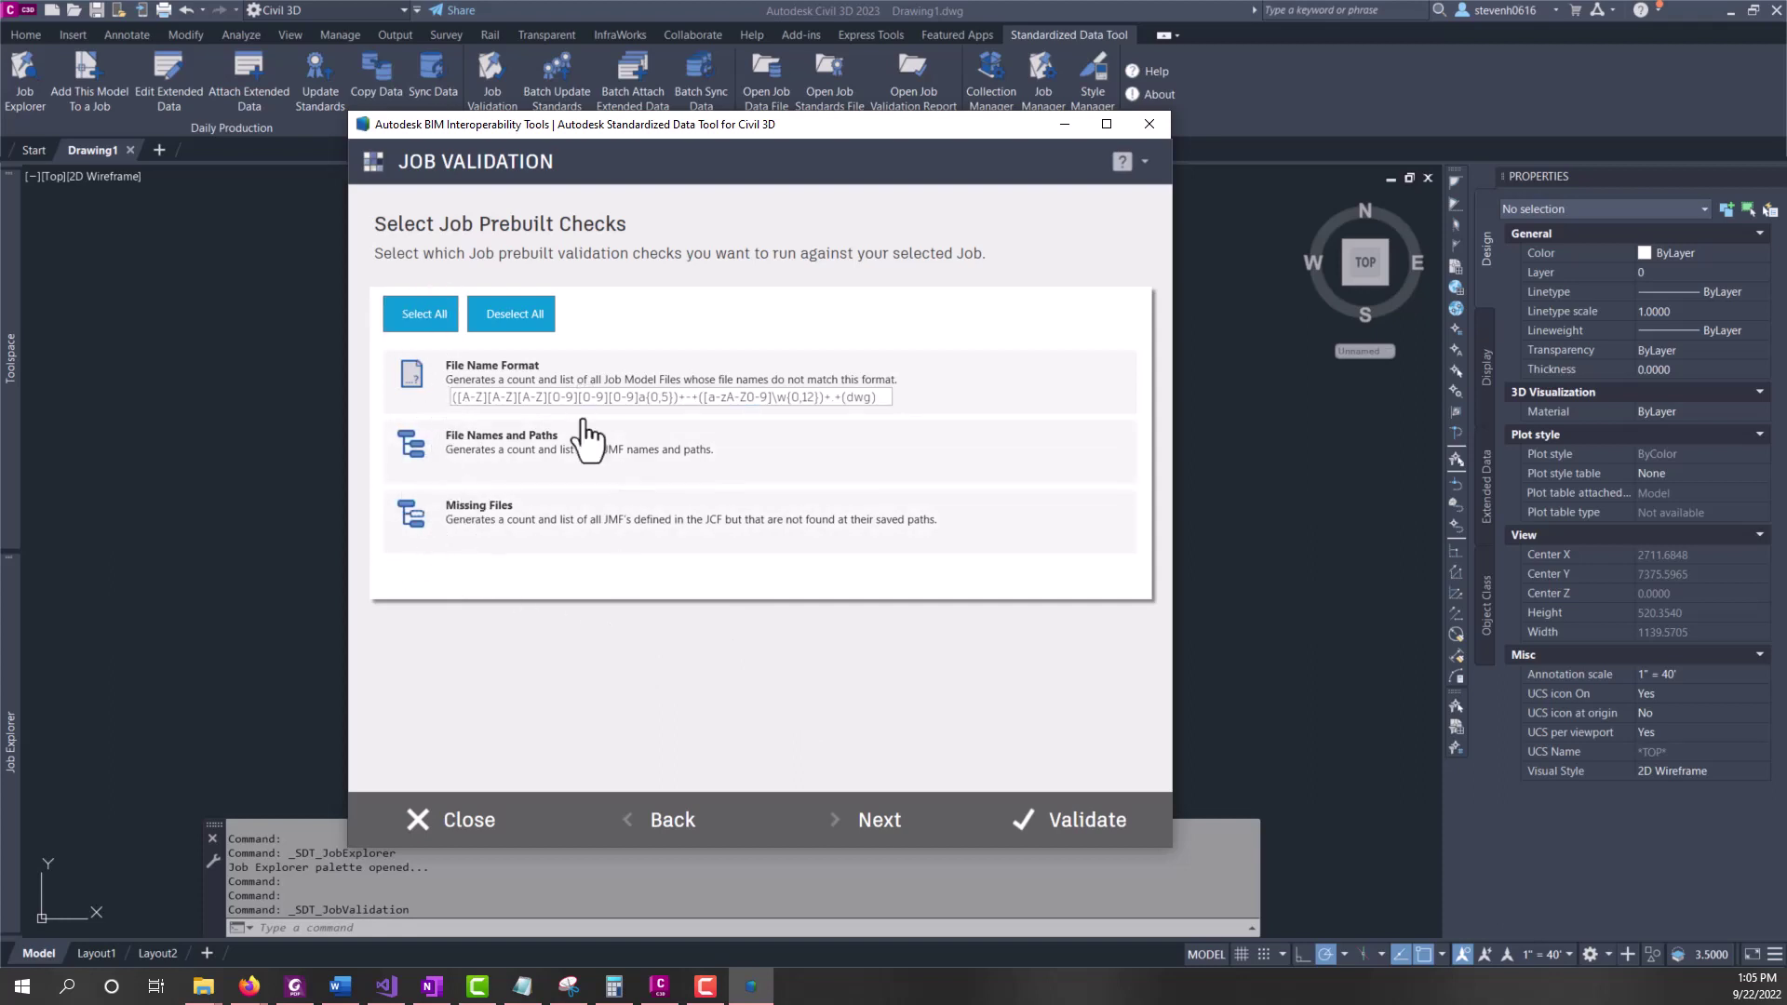
Select all six model prebuilt checks and highlight the Placeholder value text
{"action": "left_click", "coordinate": [873, 824]}
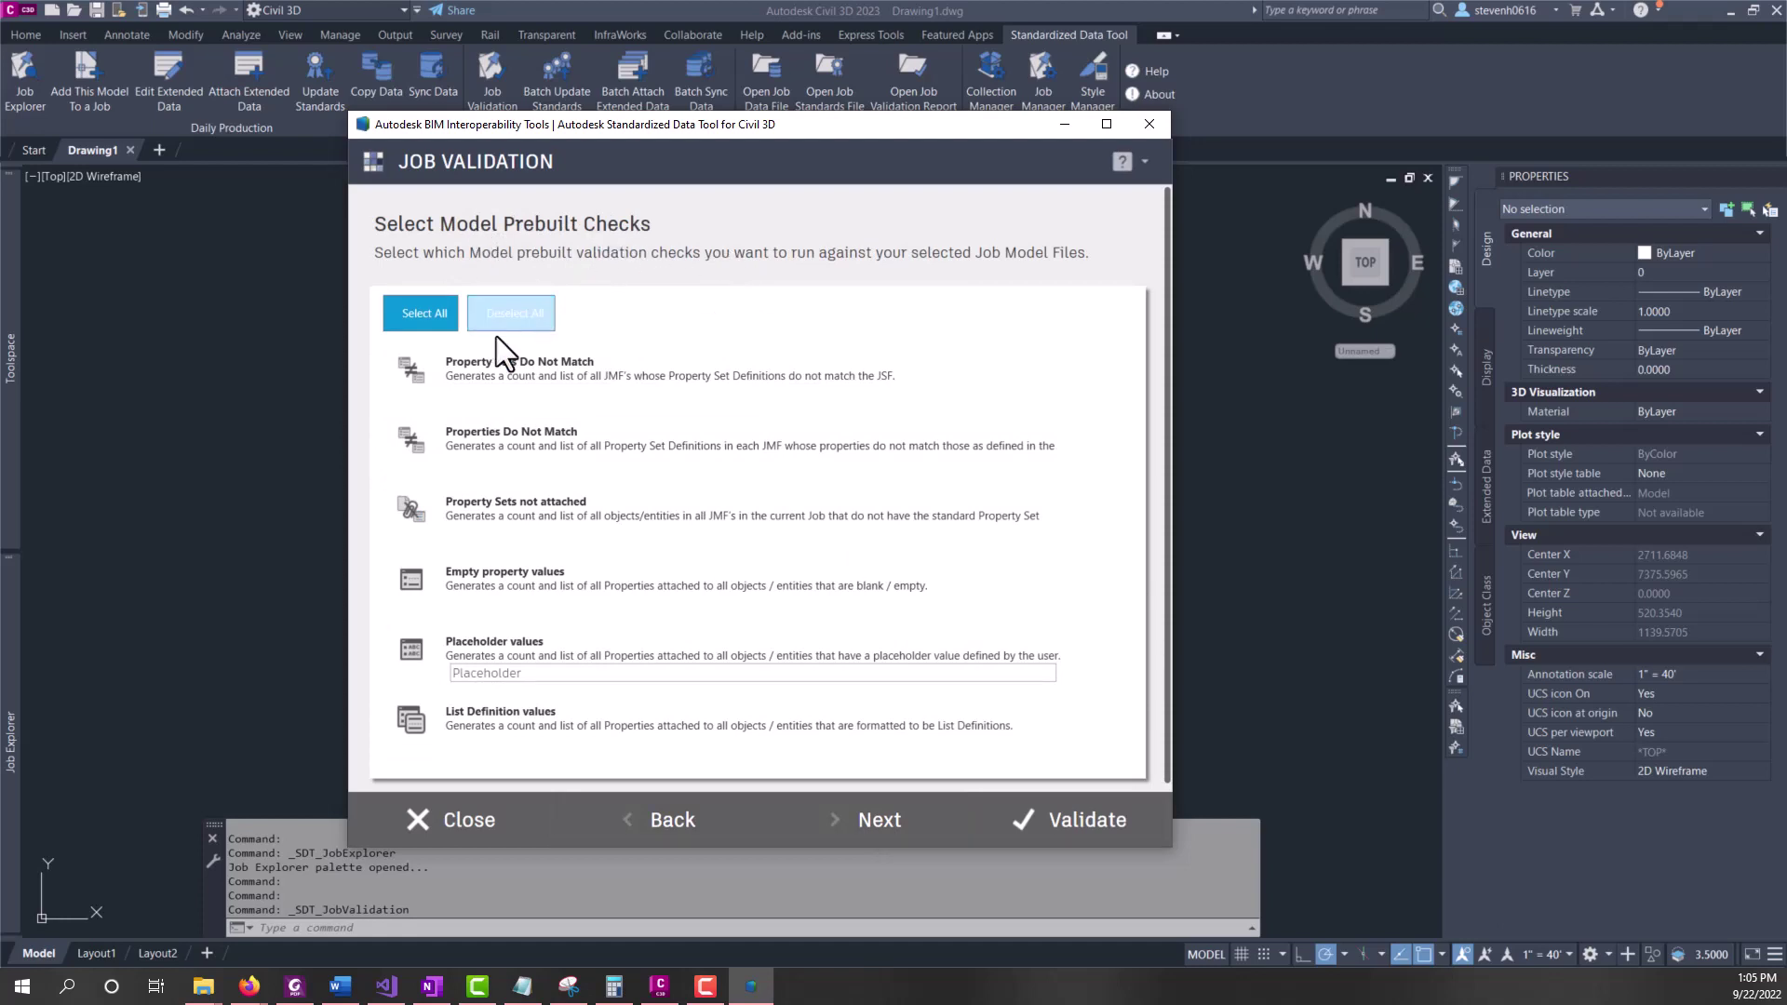
{"action": "left_click", "coordinate": [421, 322]}
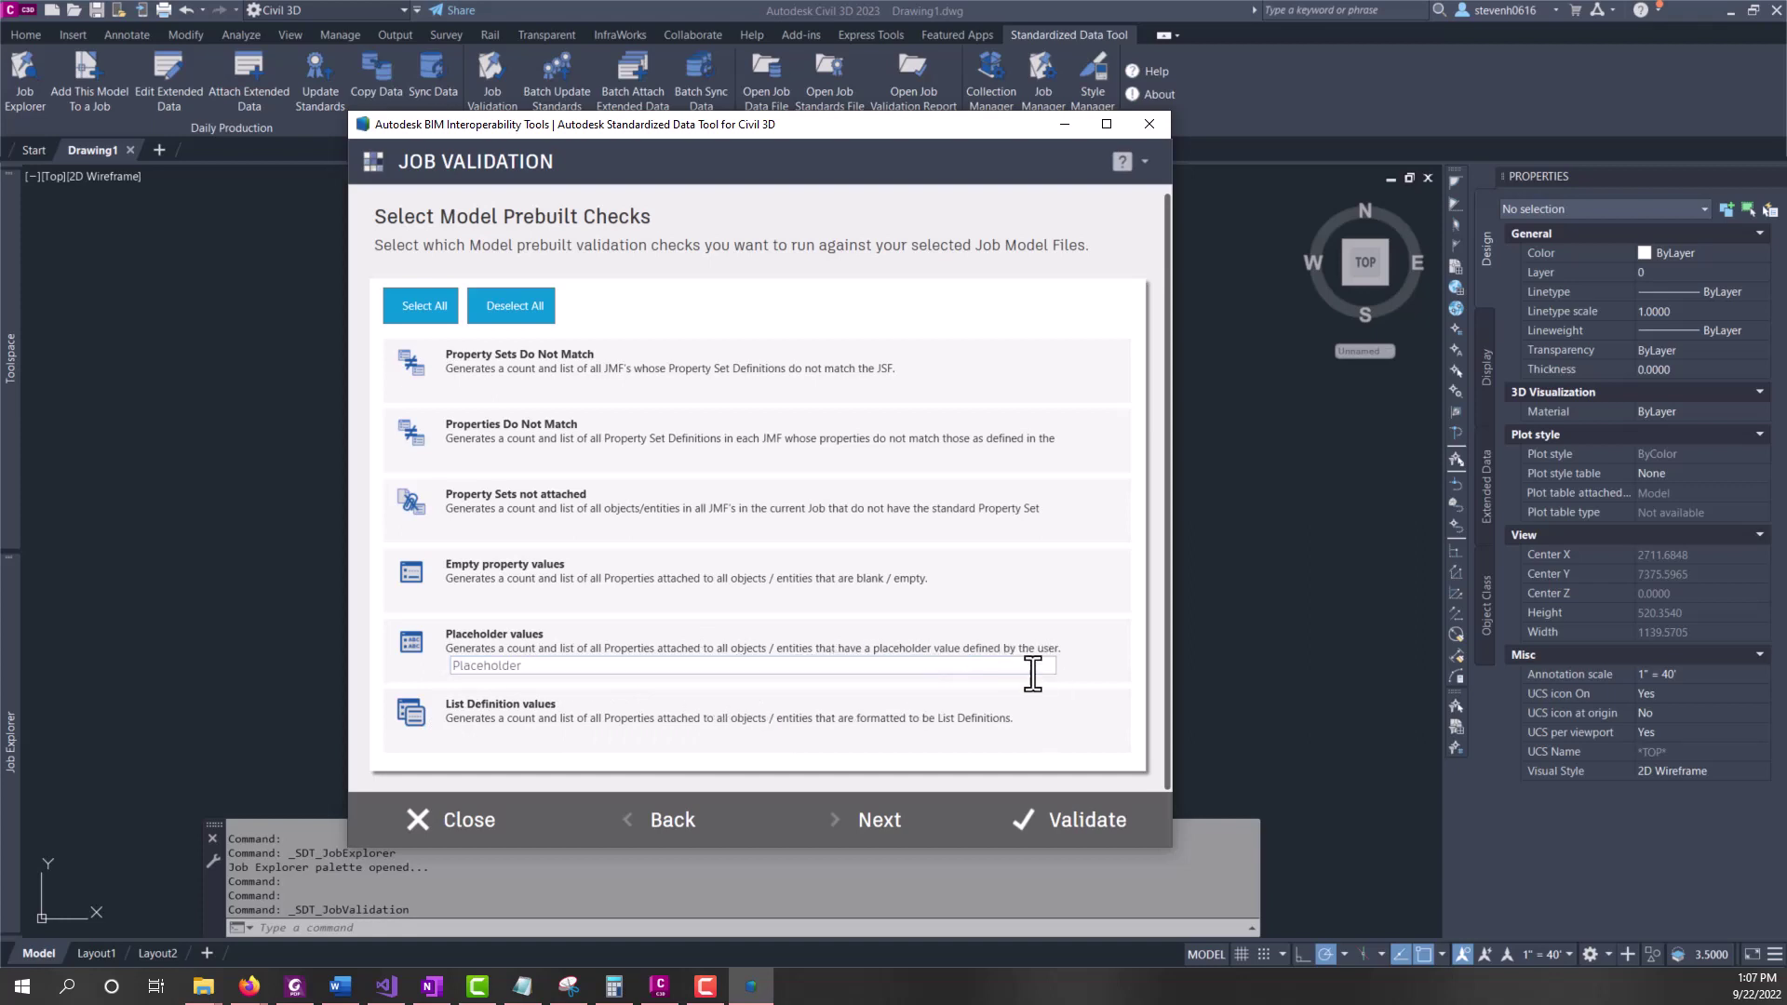
{"action": "double_click", "coordinate": [537, 666]}
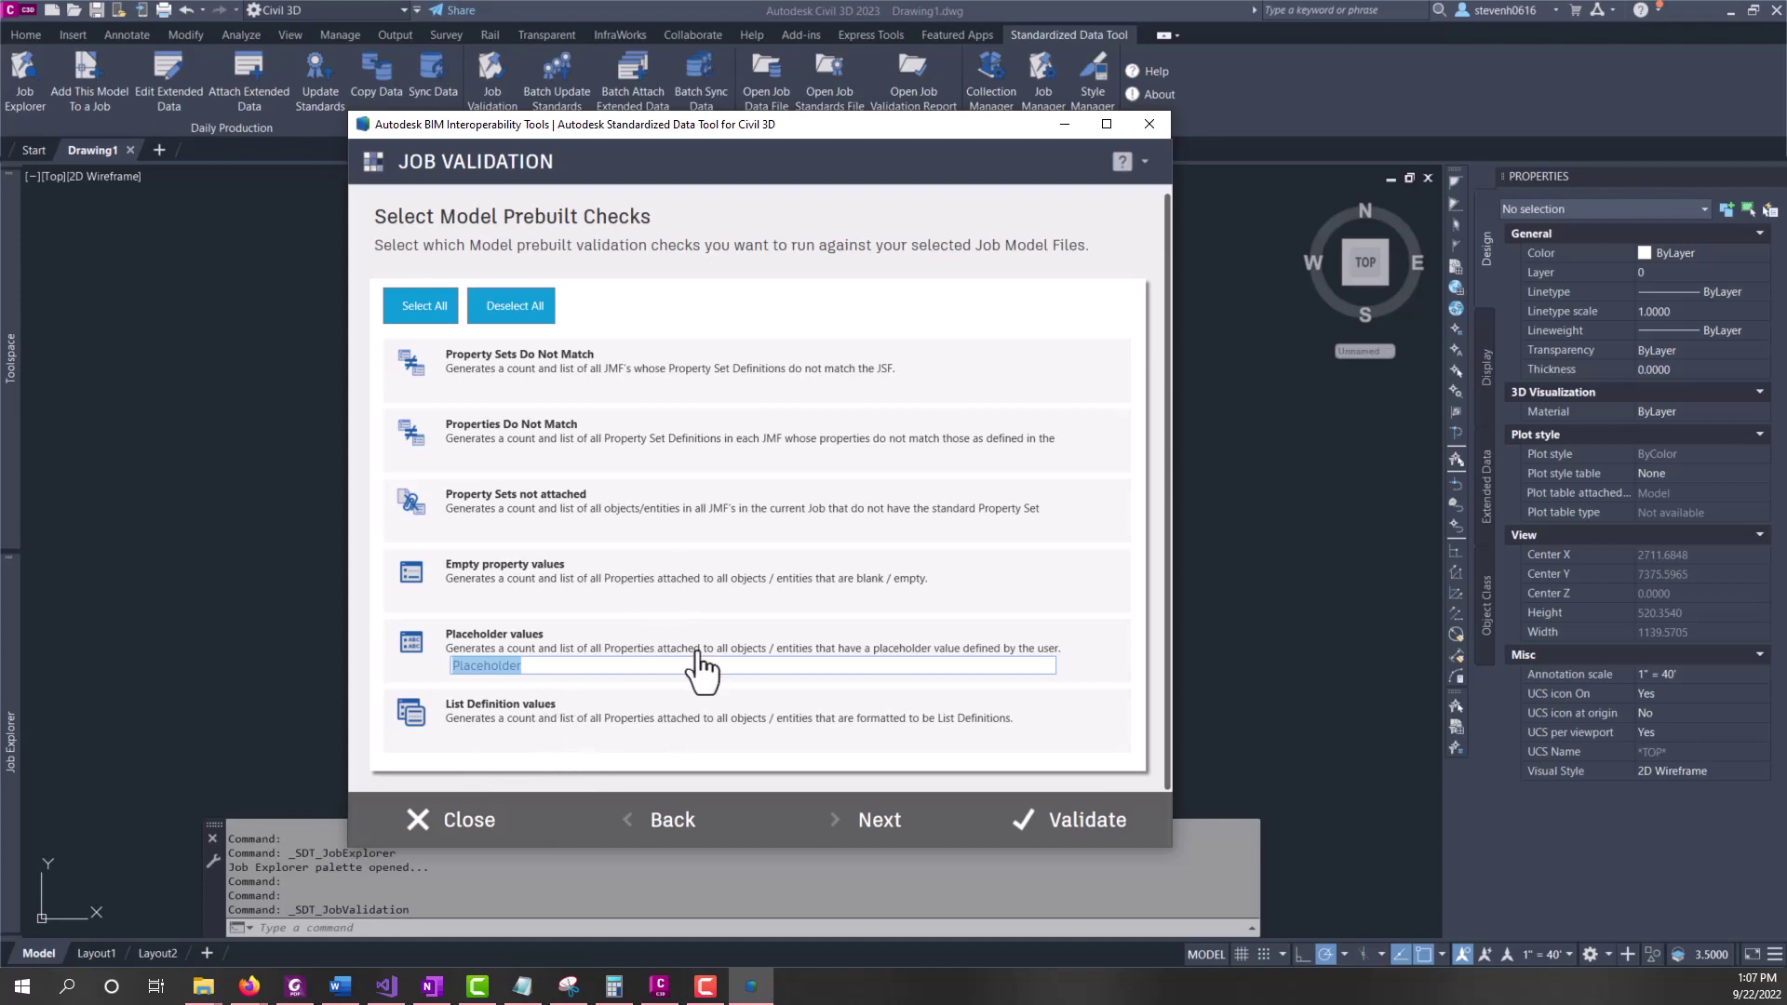
Remove Custom Check 1 and create a new check named 'Find Pipes Greater Than 100'
{"action": "left_click", "coordinate": [861, 824]}
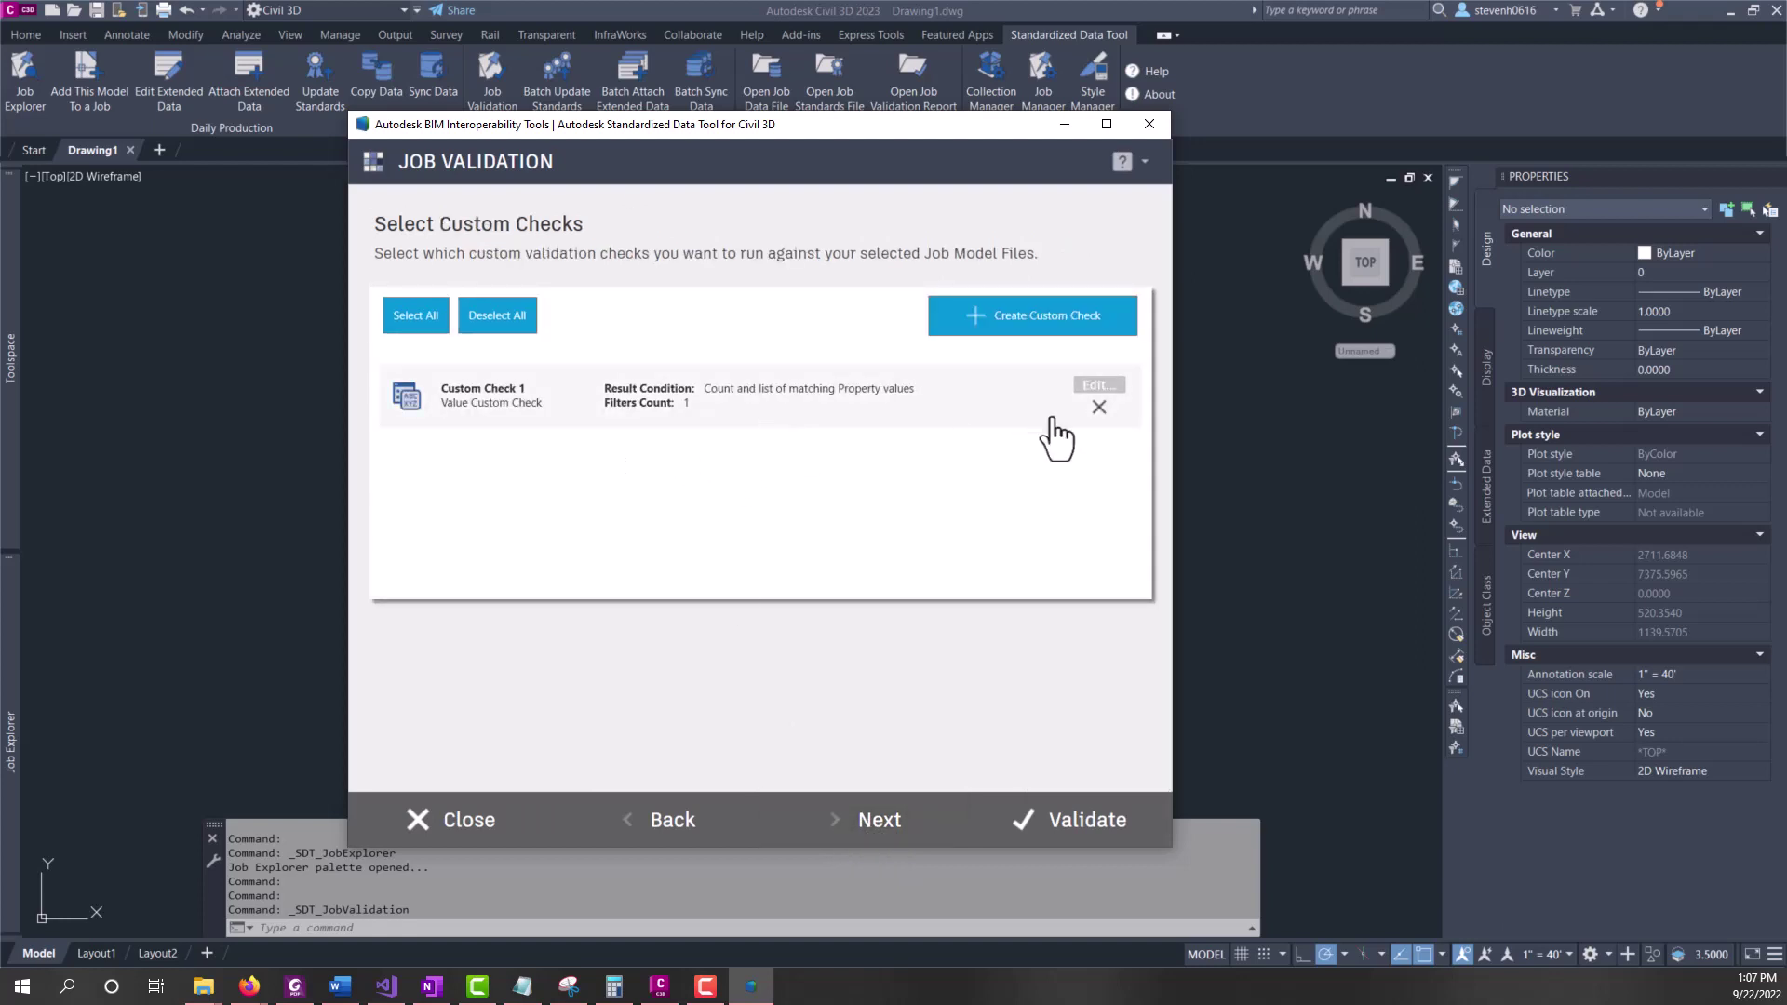
{"action": "left_click", "coordinate": [1099, 407]}
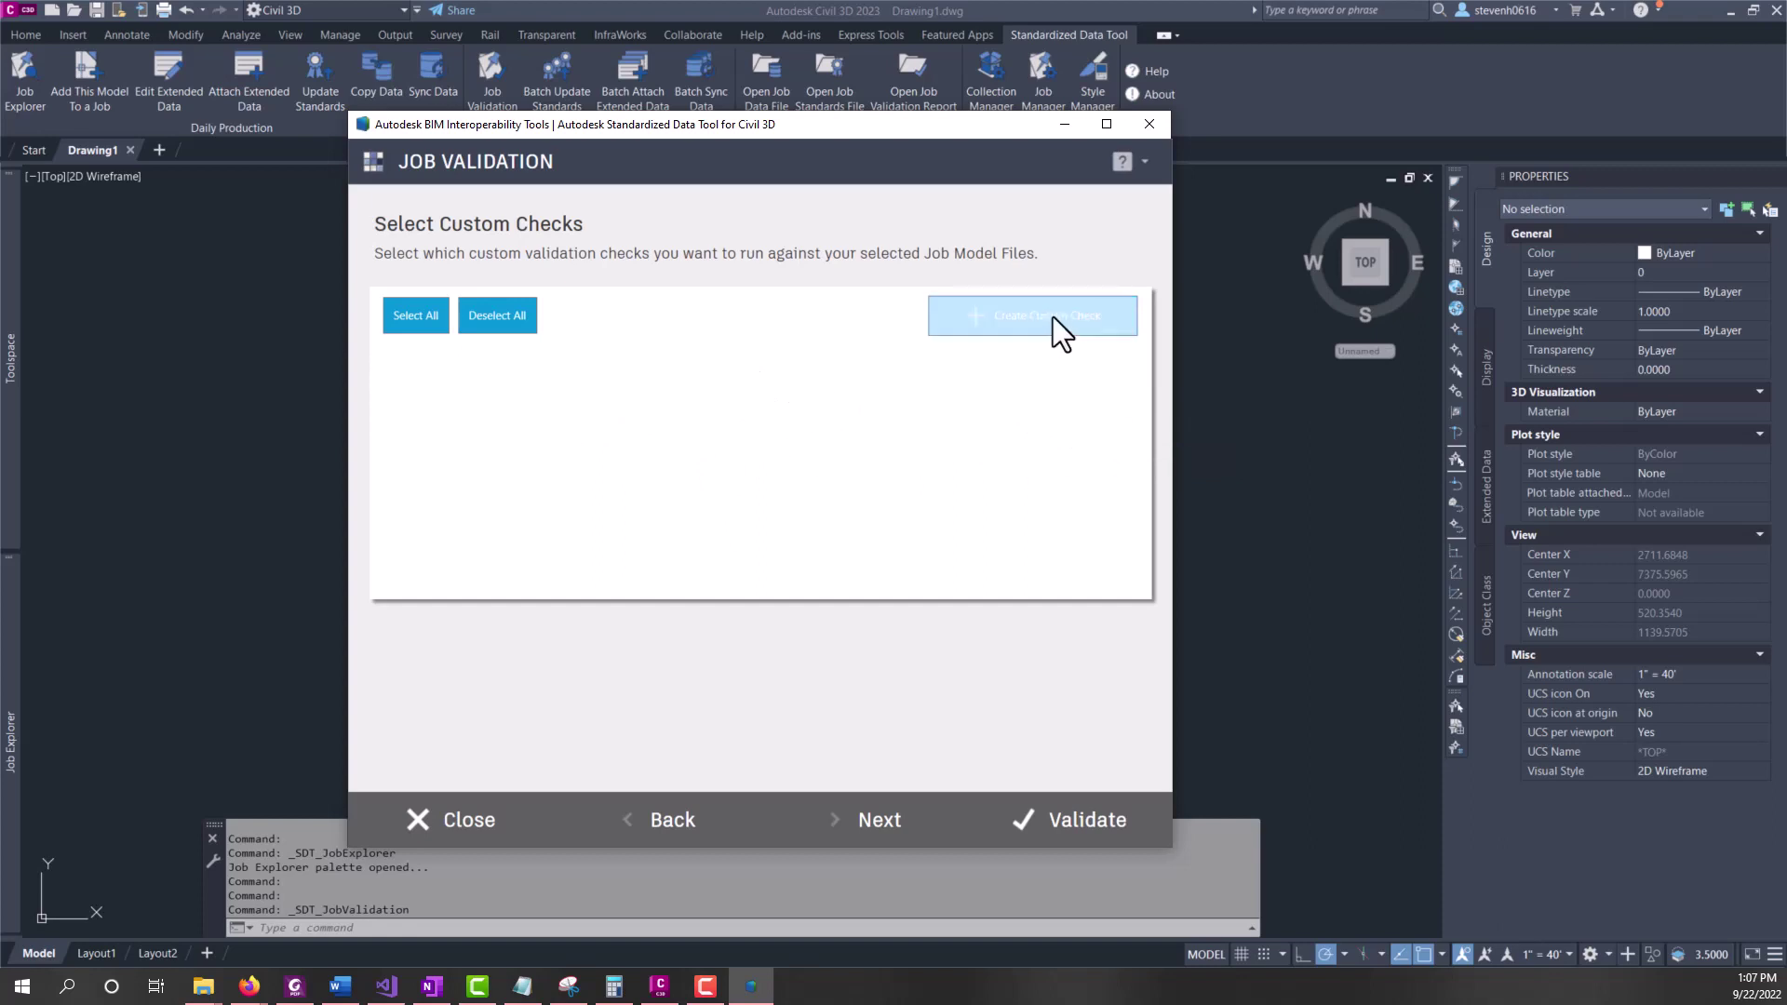
{"action": "left_click", "coordinate": [1020, 309]}
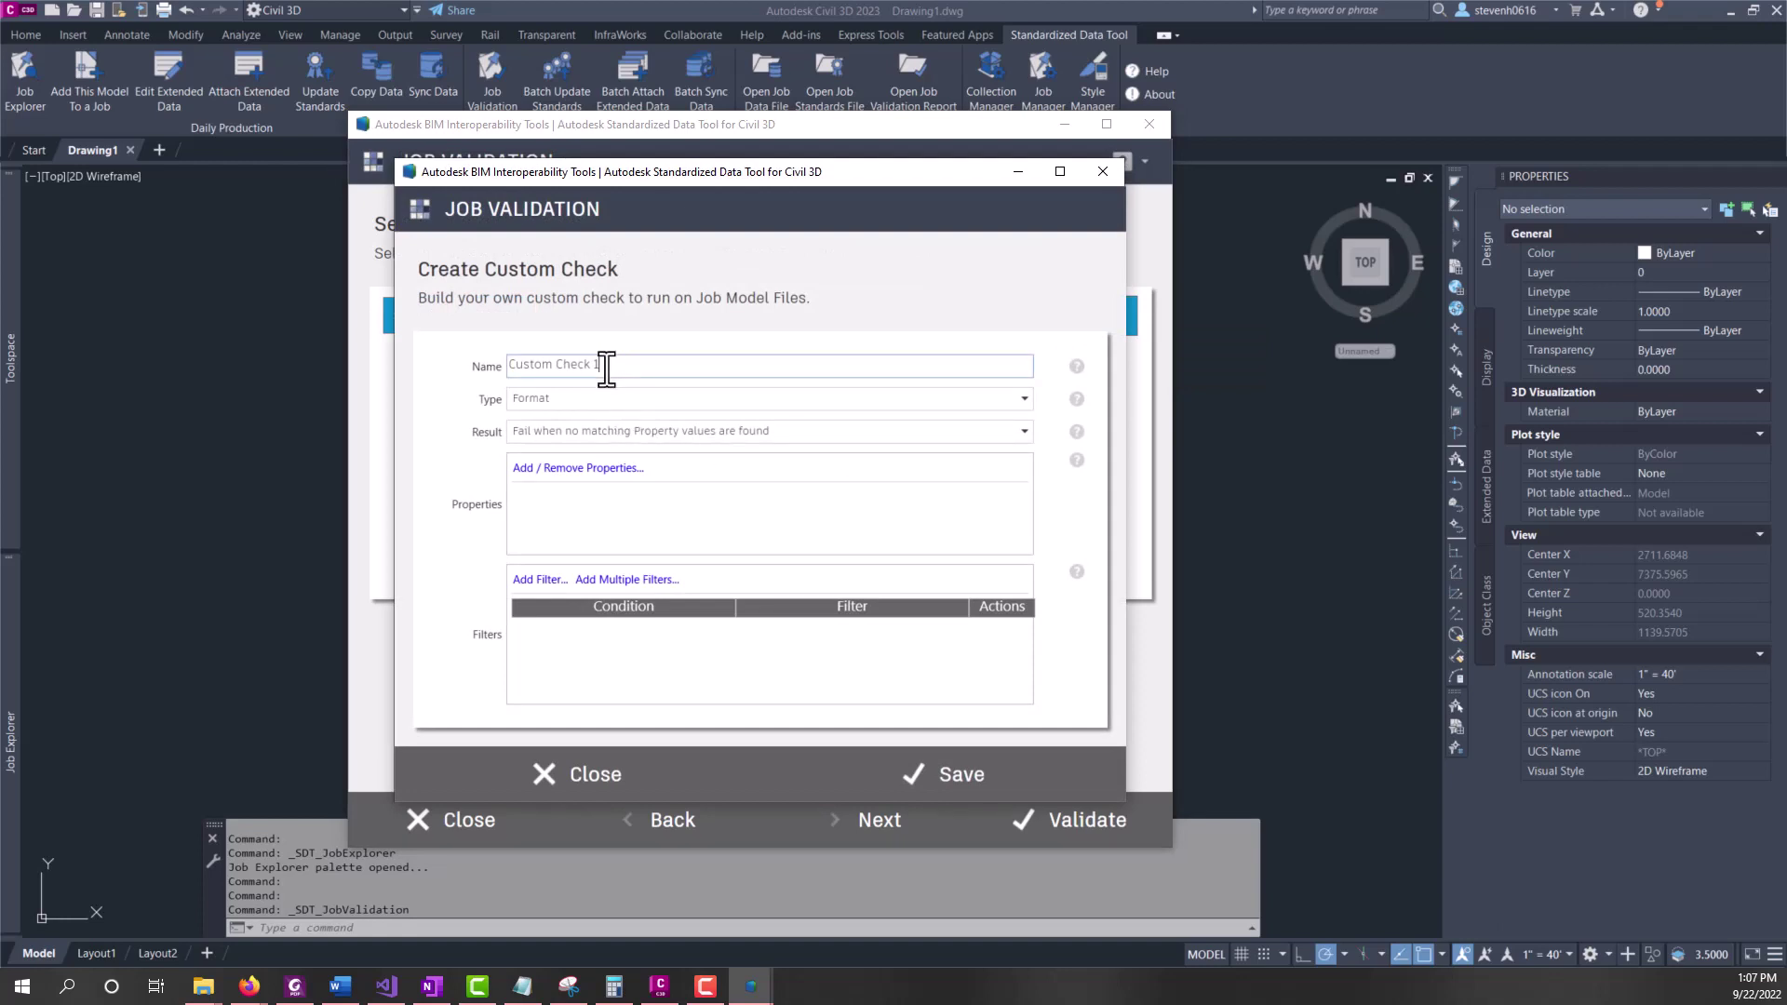
{"action": "left_click_drag", "start_coordinate": [601, 366], "coordinate": [456, 366]}
{"action": "type", "text": "Find Pipes Greater Than 100"}
Set the check's Type to Value and Result to count and list of matching values
{"action": "left_click", "coordinate": [533, 402]}
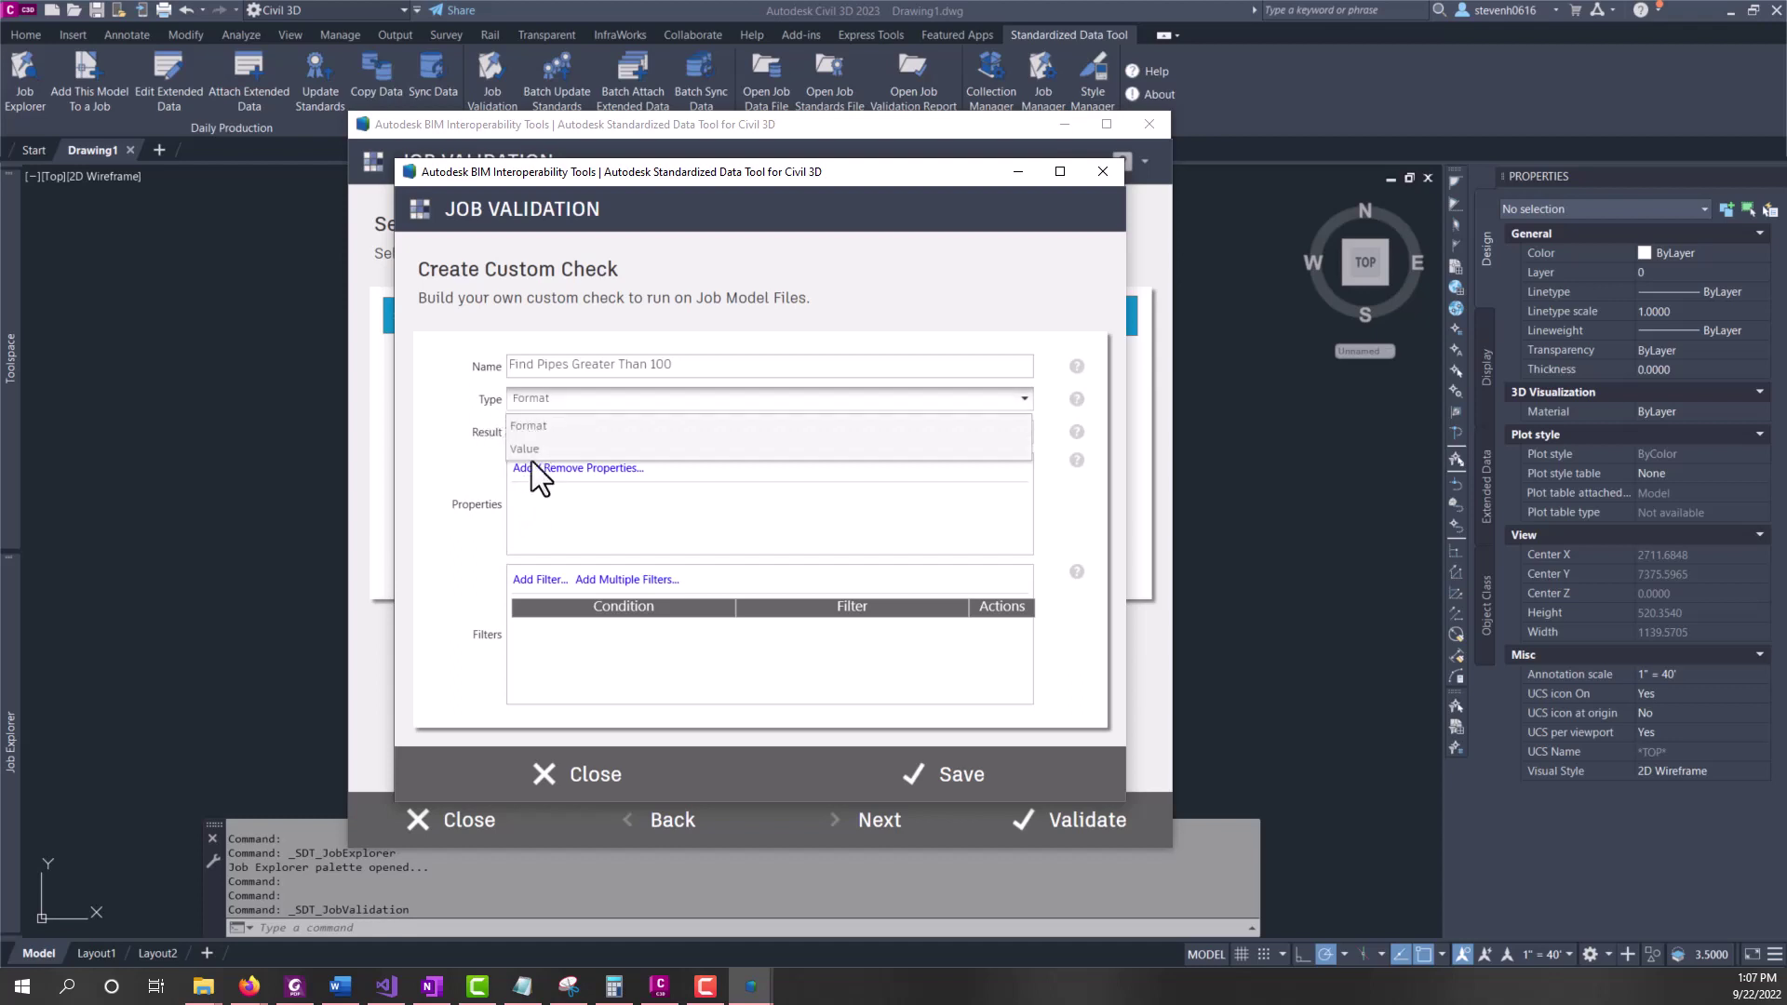
{"action": "left_click", "coordinate": [530, 451]}
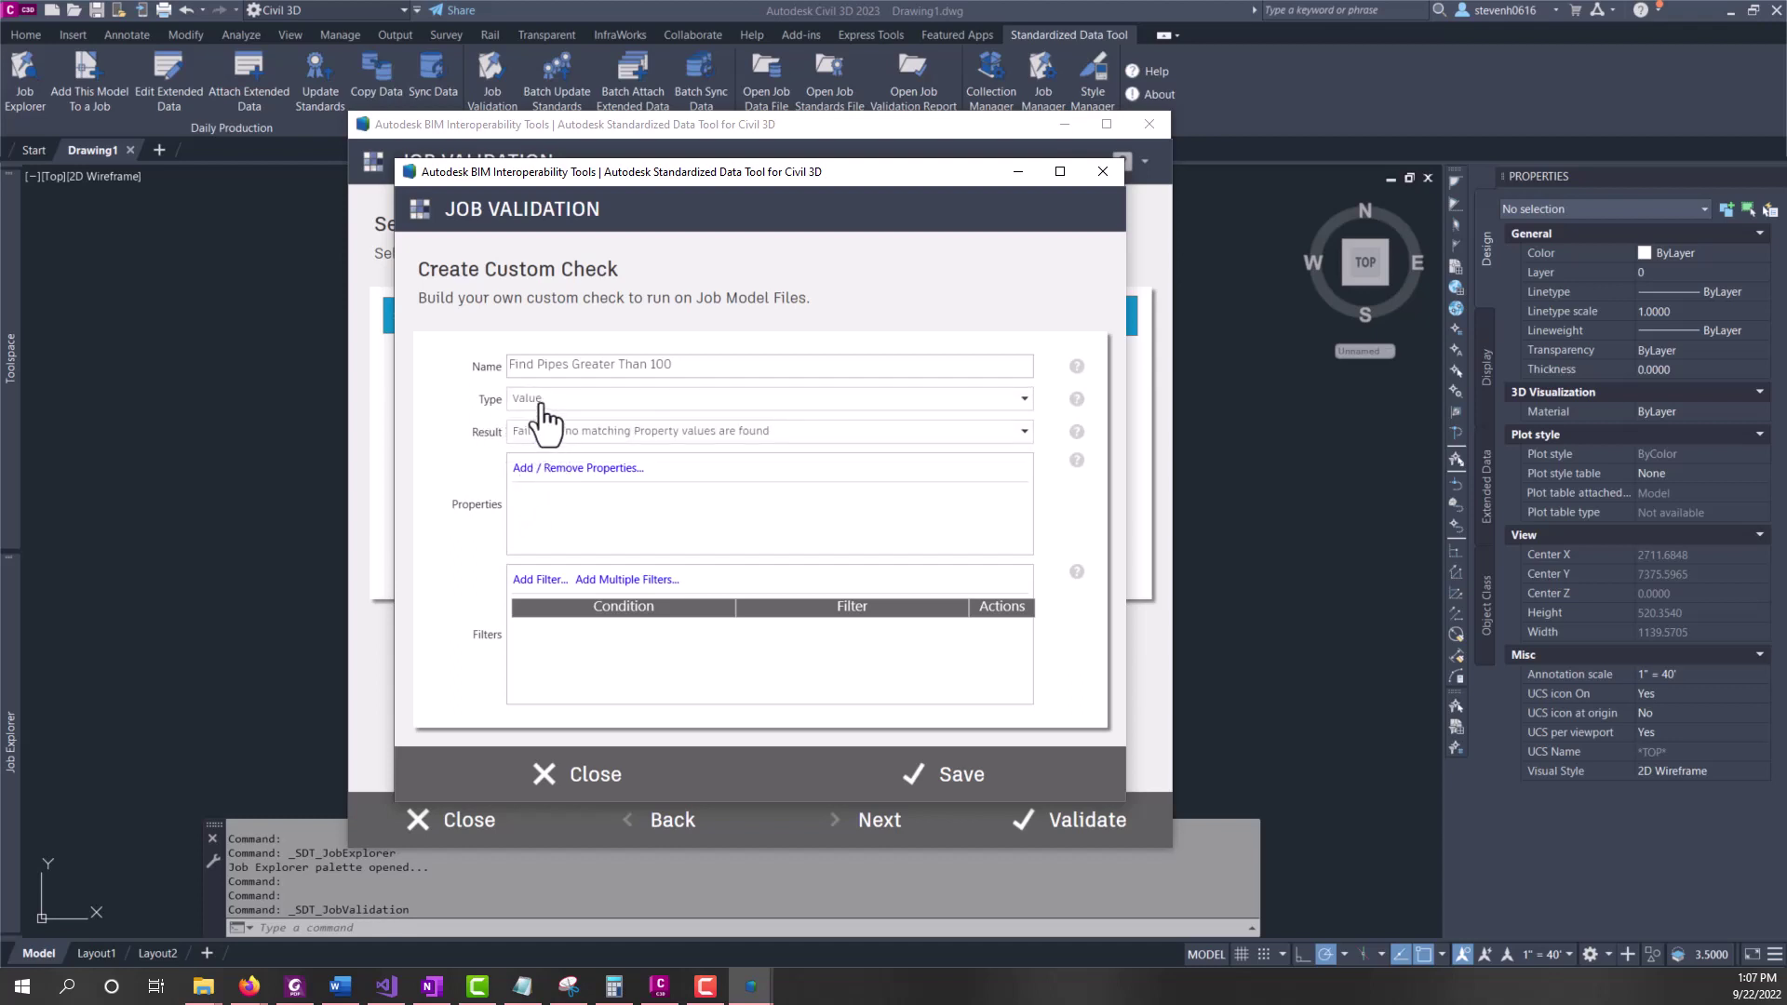
{"action": "left_click", "coordinate": [575, 436]}
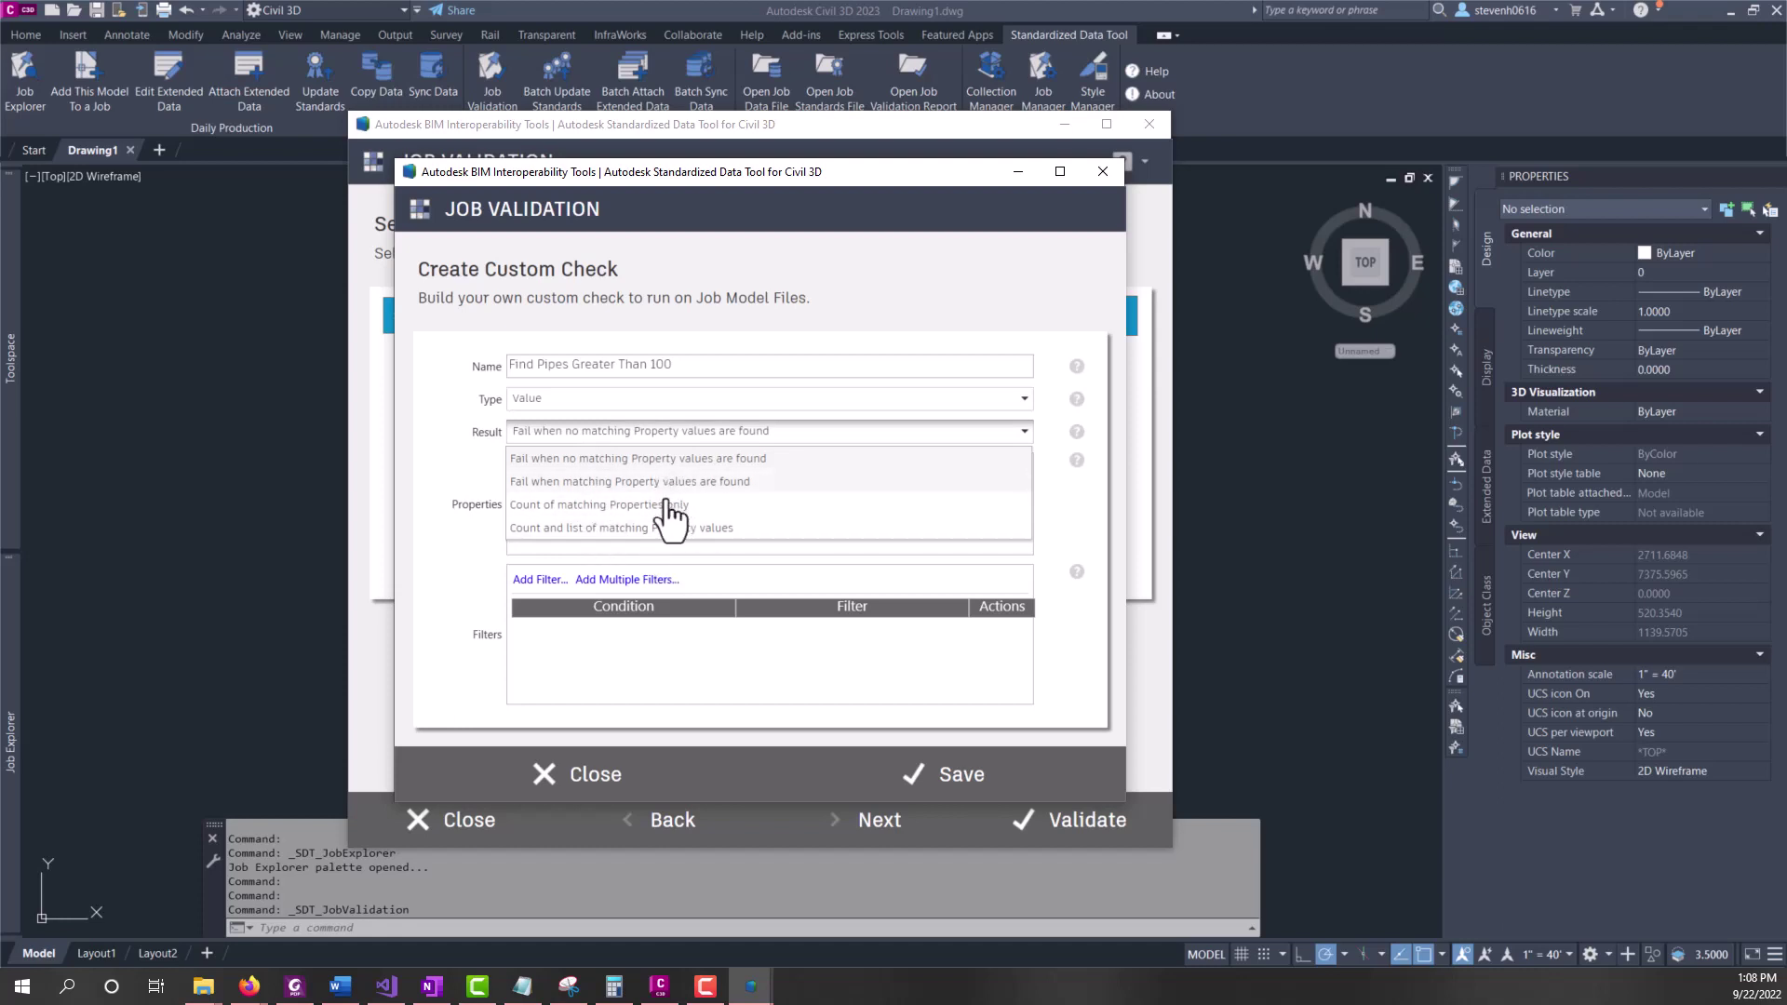
{"action": "left_click", "coordinate": [605, 528]}
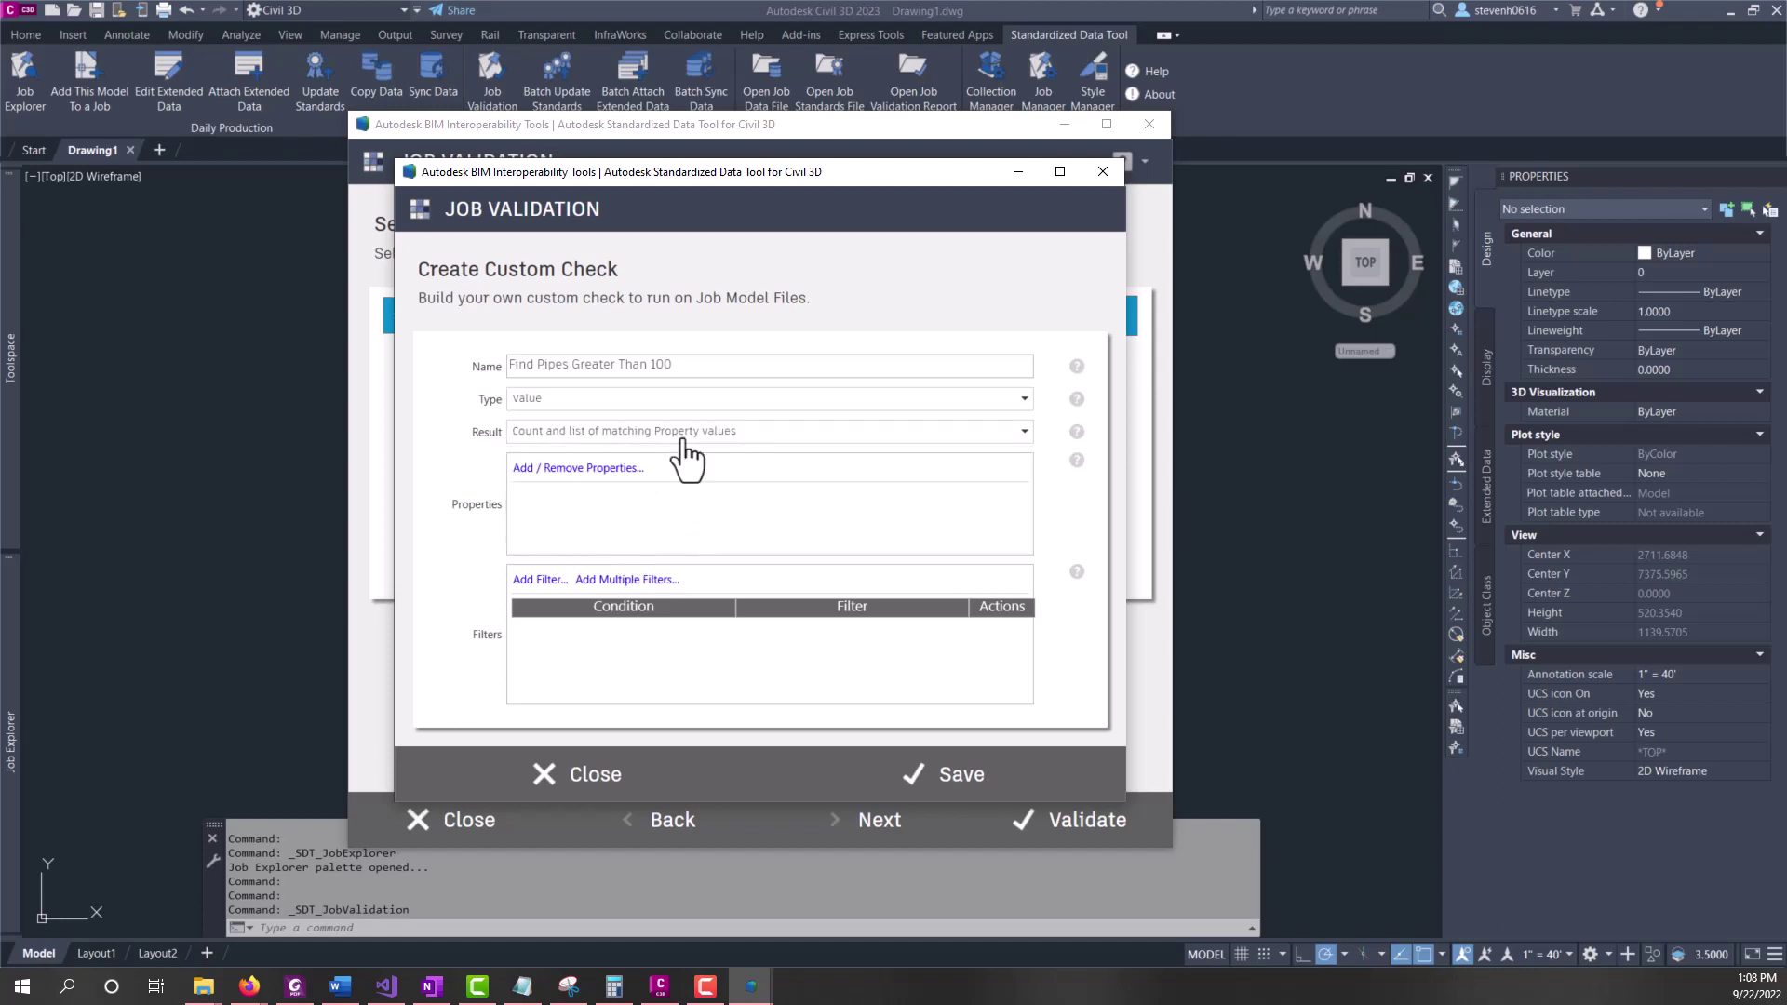
Tick the Length3DCenterToCenter pipe property in the Add / Remove Properties list
{"action": "left_click", "coordinate": [562, 470]}
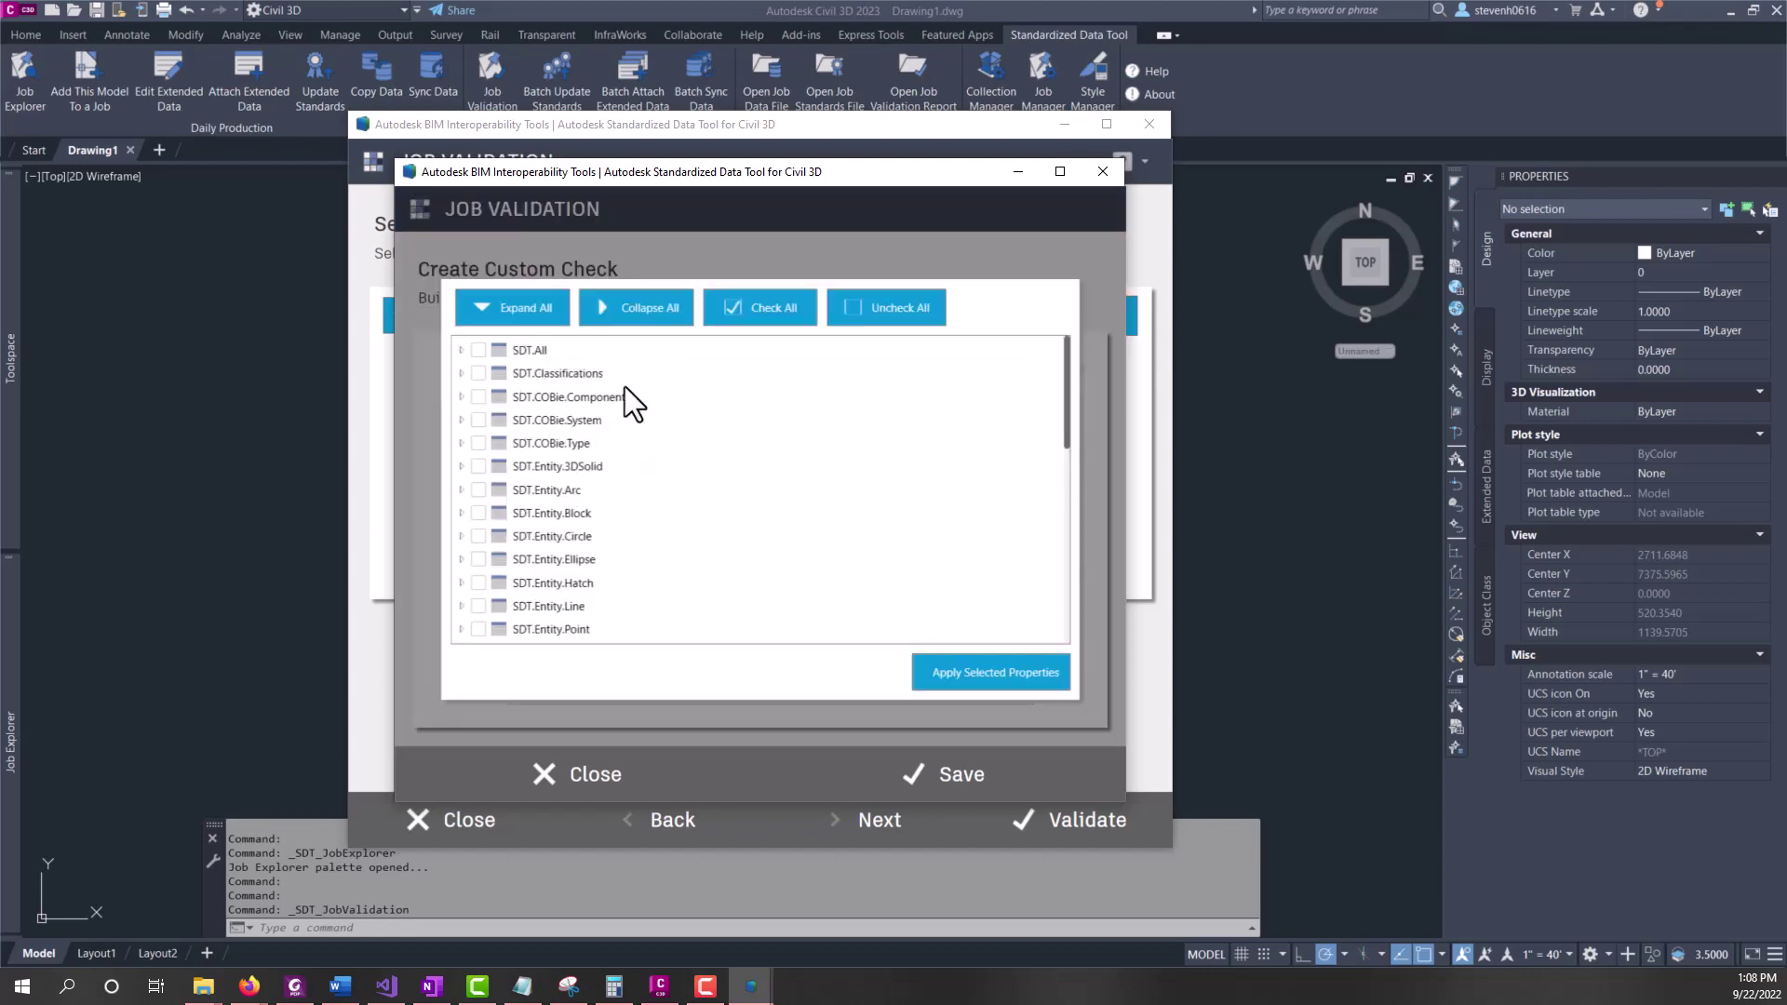
{"action": "scroll", "coordinate": [637, 428], "scroll_direction": "down", "scroll_amount": 6}
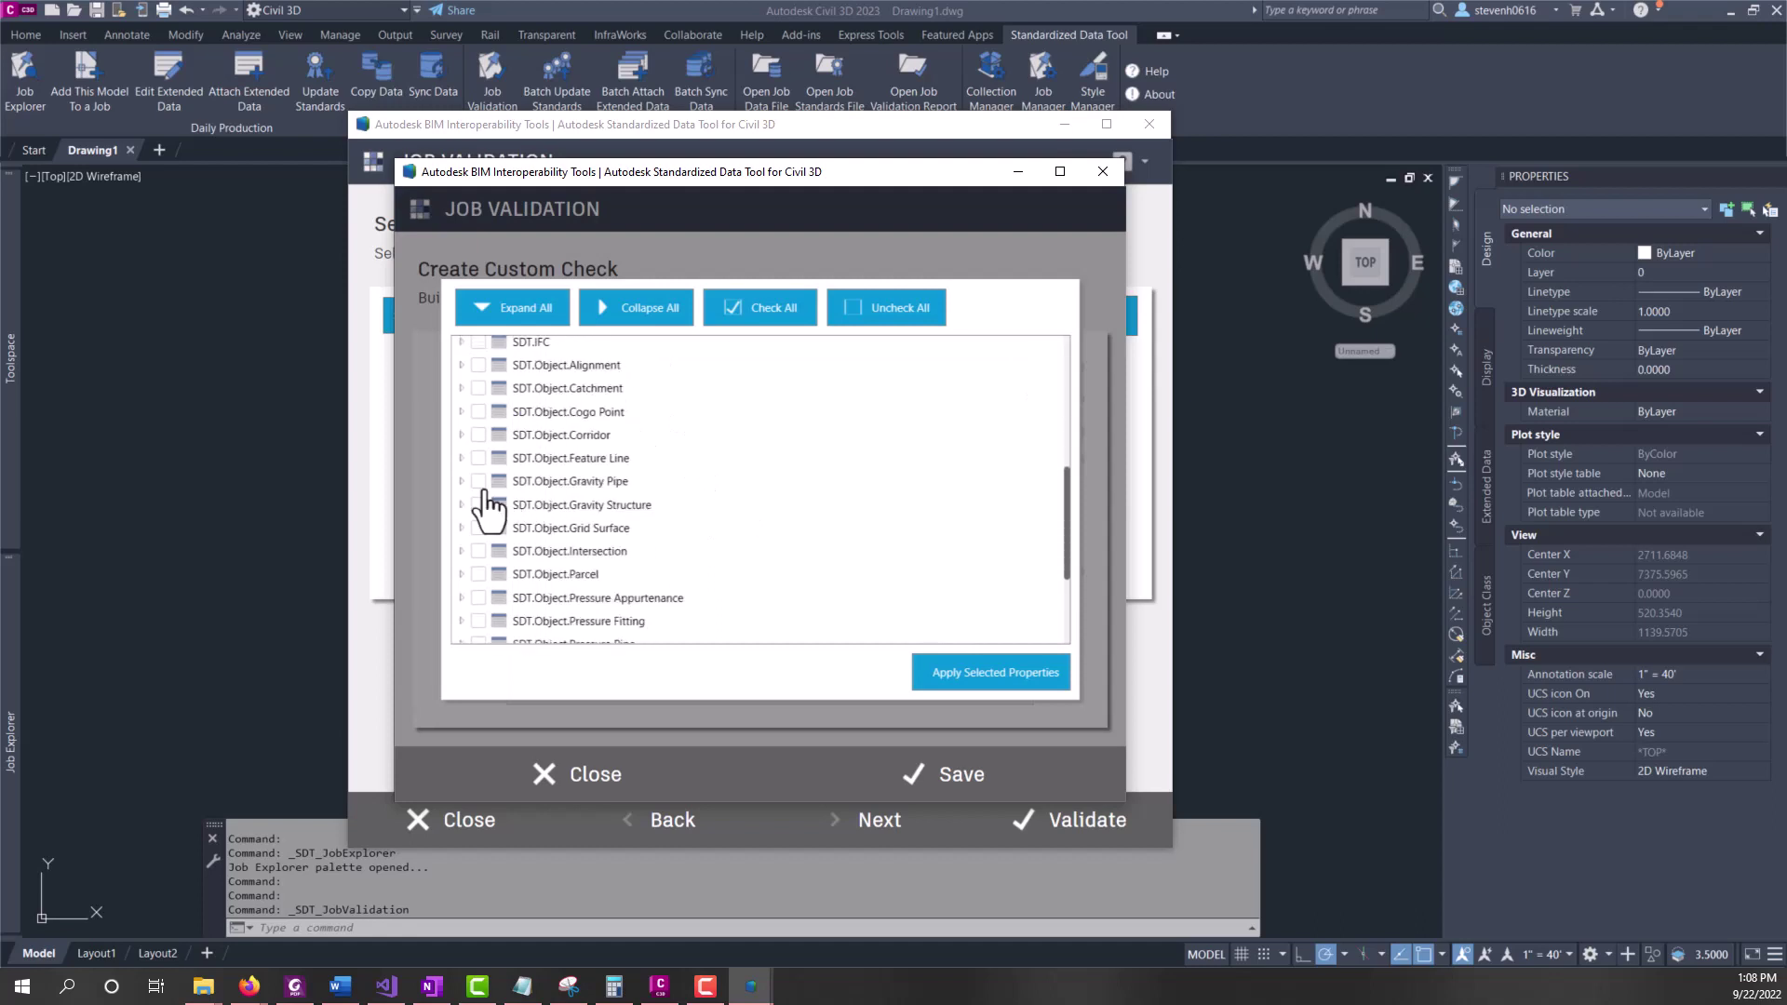
{"action": "left_click", "coordinate": [461, 482]}
{"action": "scroll", "coordinate": [690, 470], "scroll_direction": "down", "scroll_amount": 5}
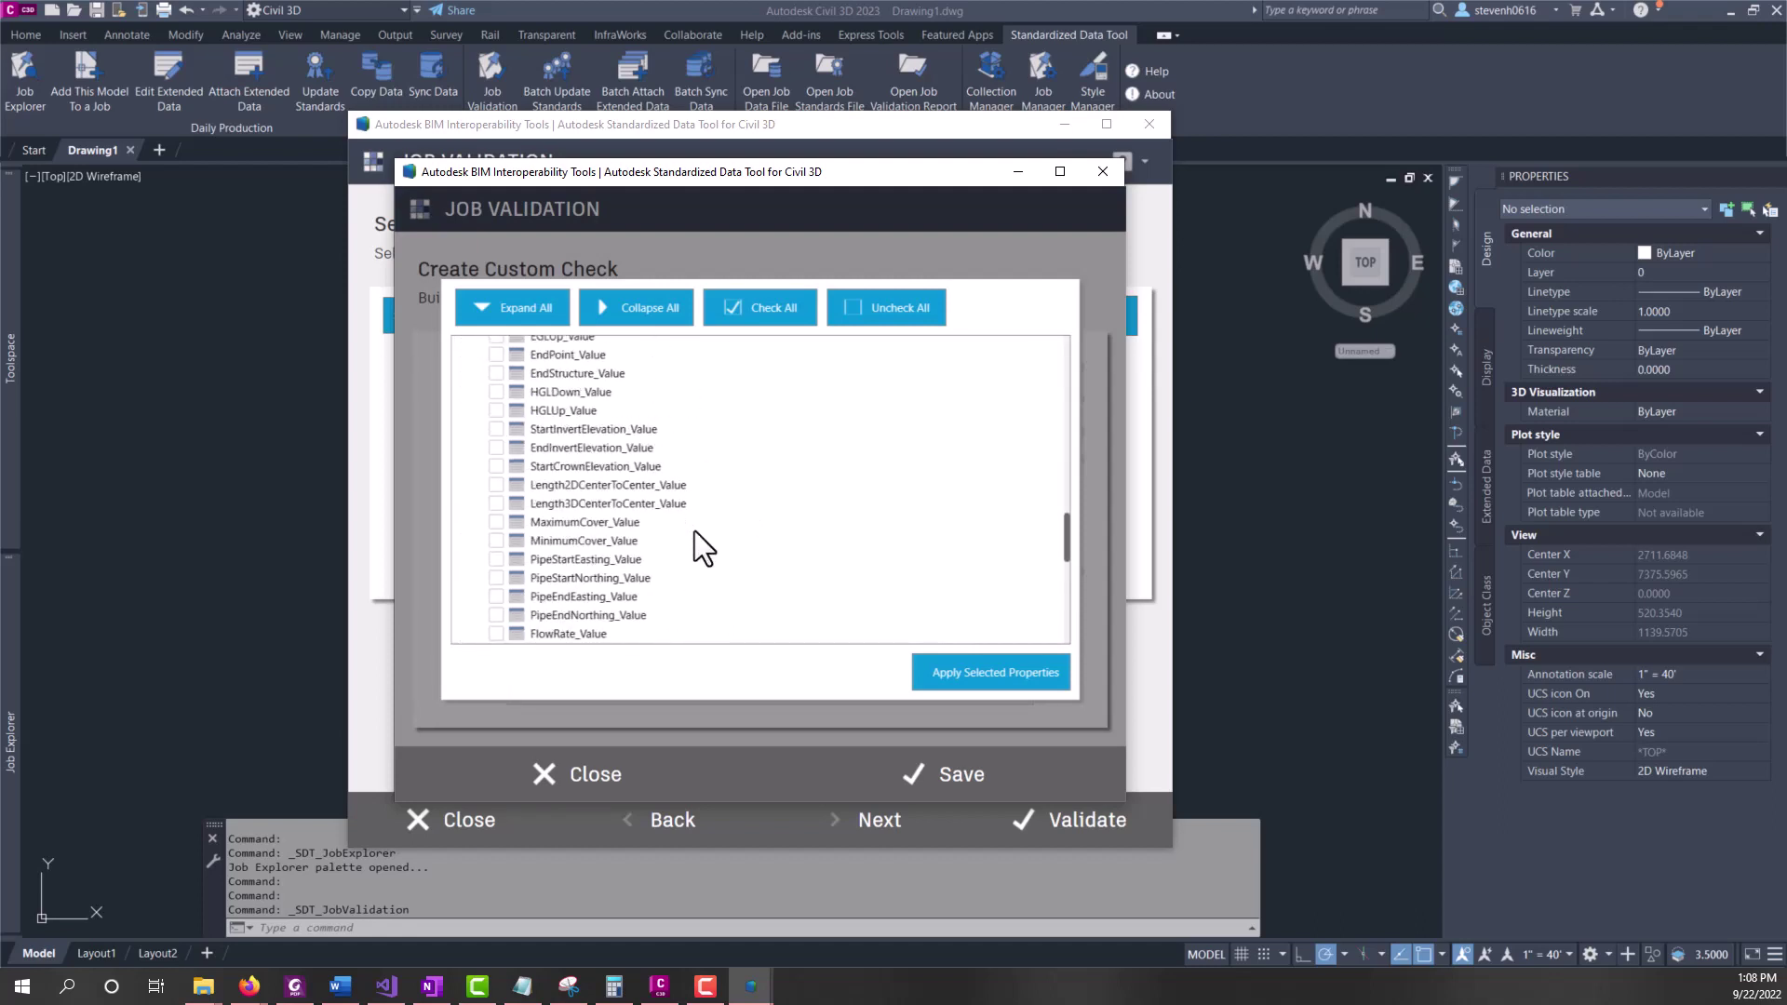
{"action": "scroll", "coordinate": [670, 466], "scroll_direction": "down", "scroll_amount": 1}
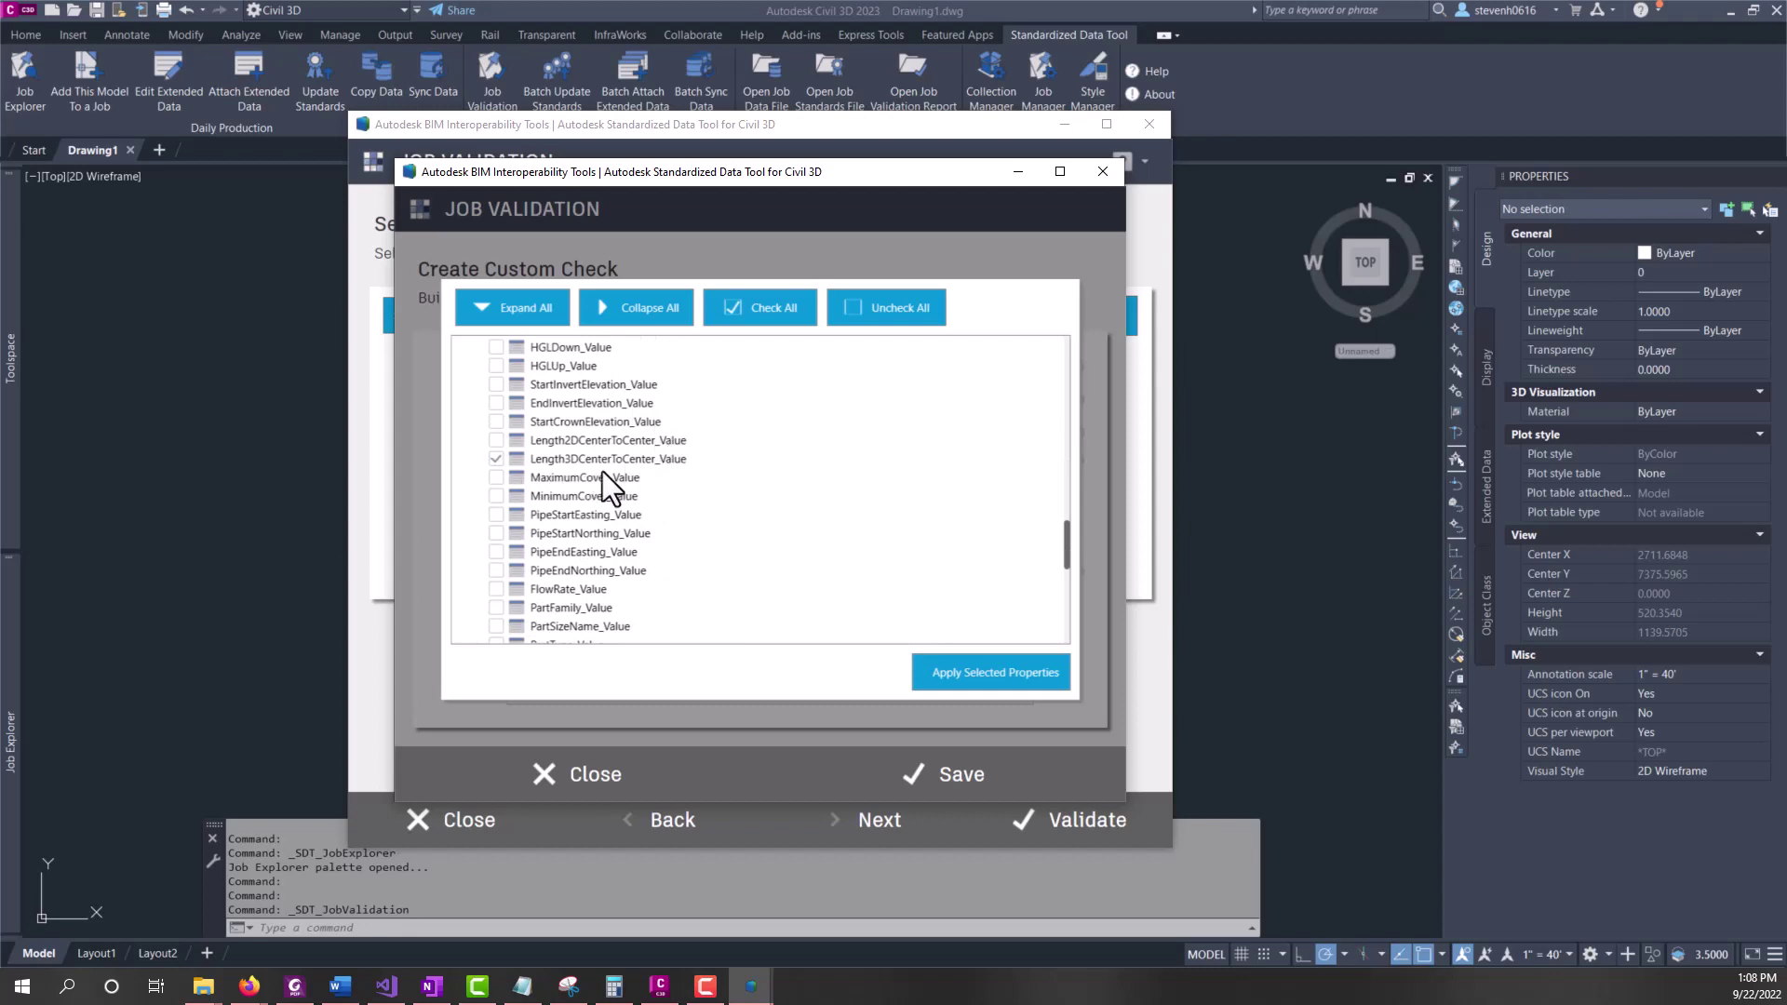
{"action": "scroll", "coordinate": [653, 478], "scroll_direction": "up", "scroll_amount": 15}
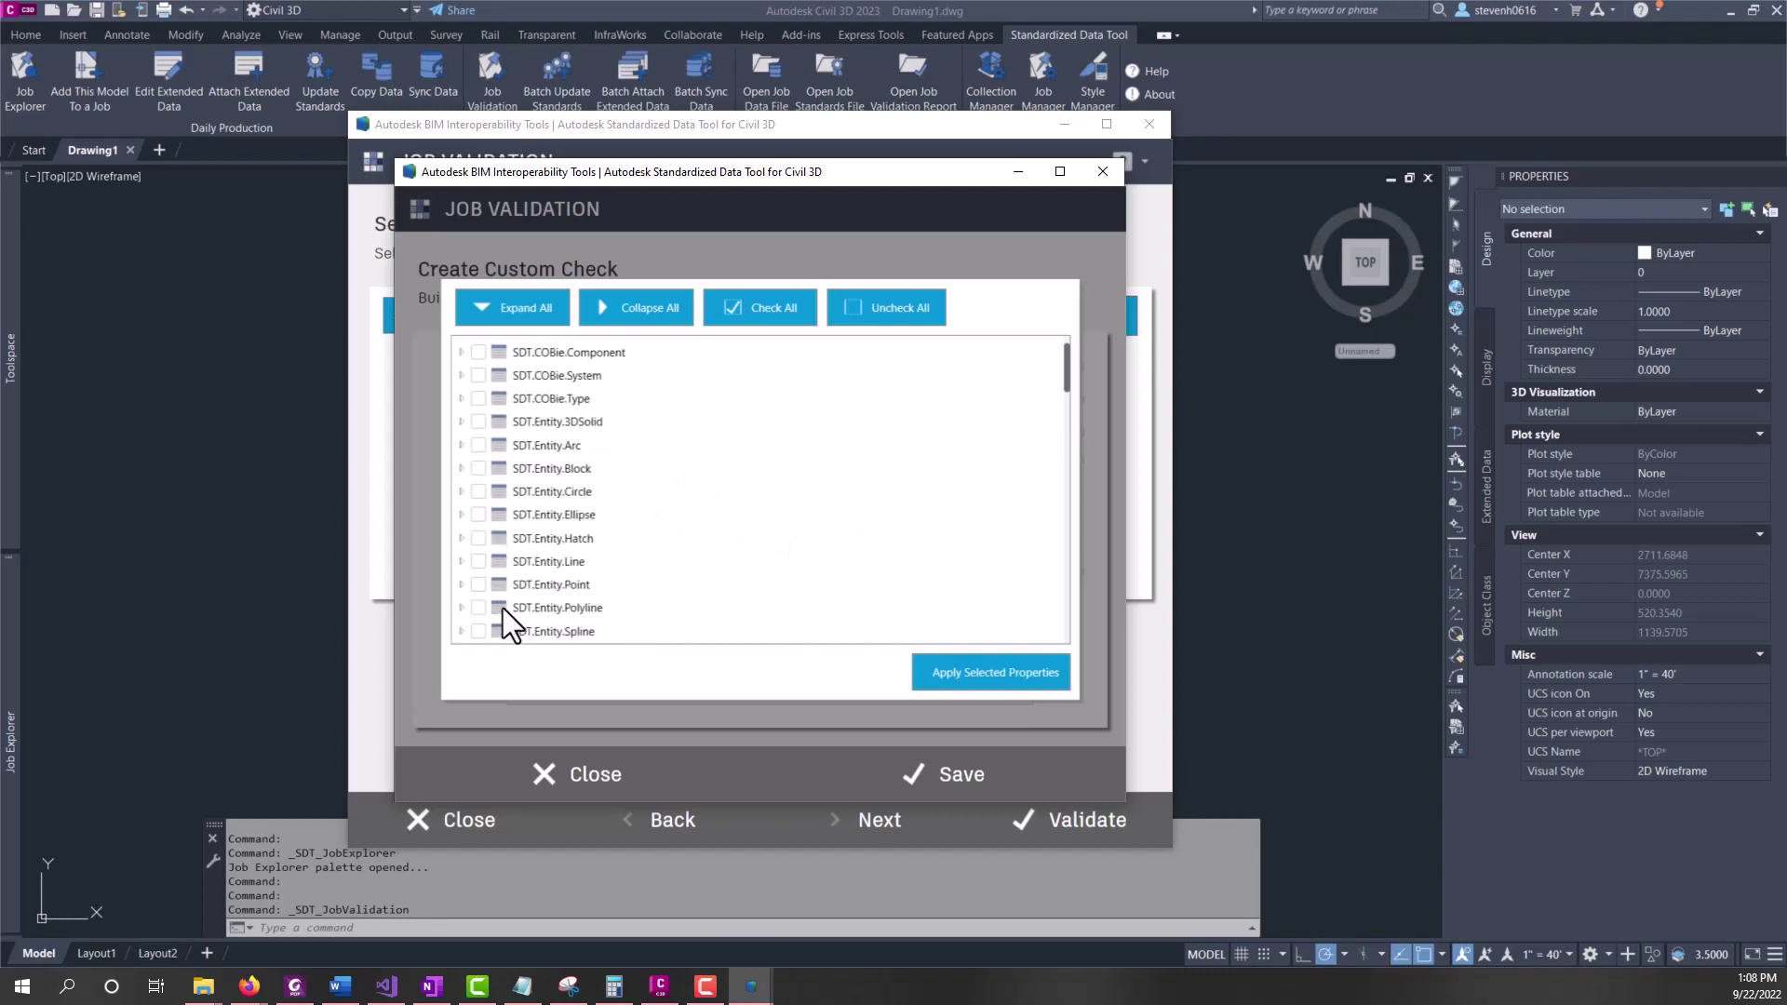
{"action": "scroll", "coordinate": [466, 614], "scroll_direction": "down", "scroll_amount": 8}
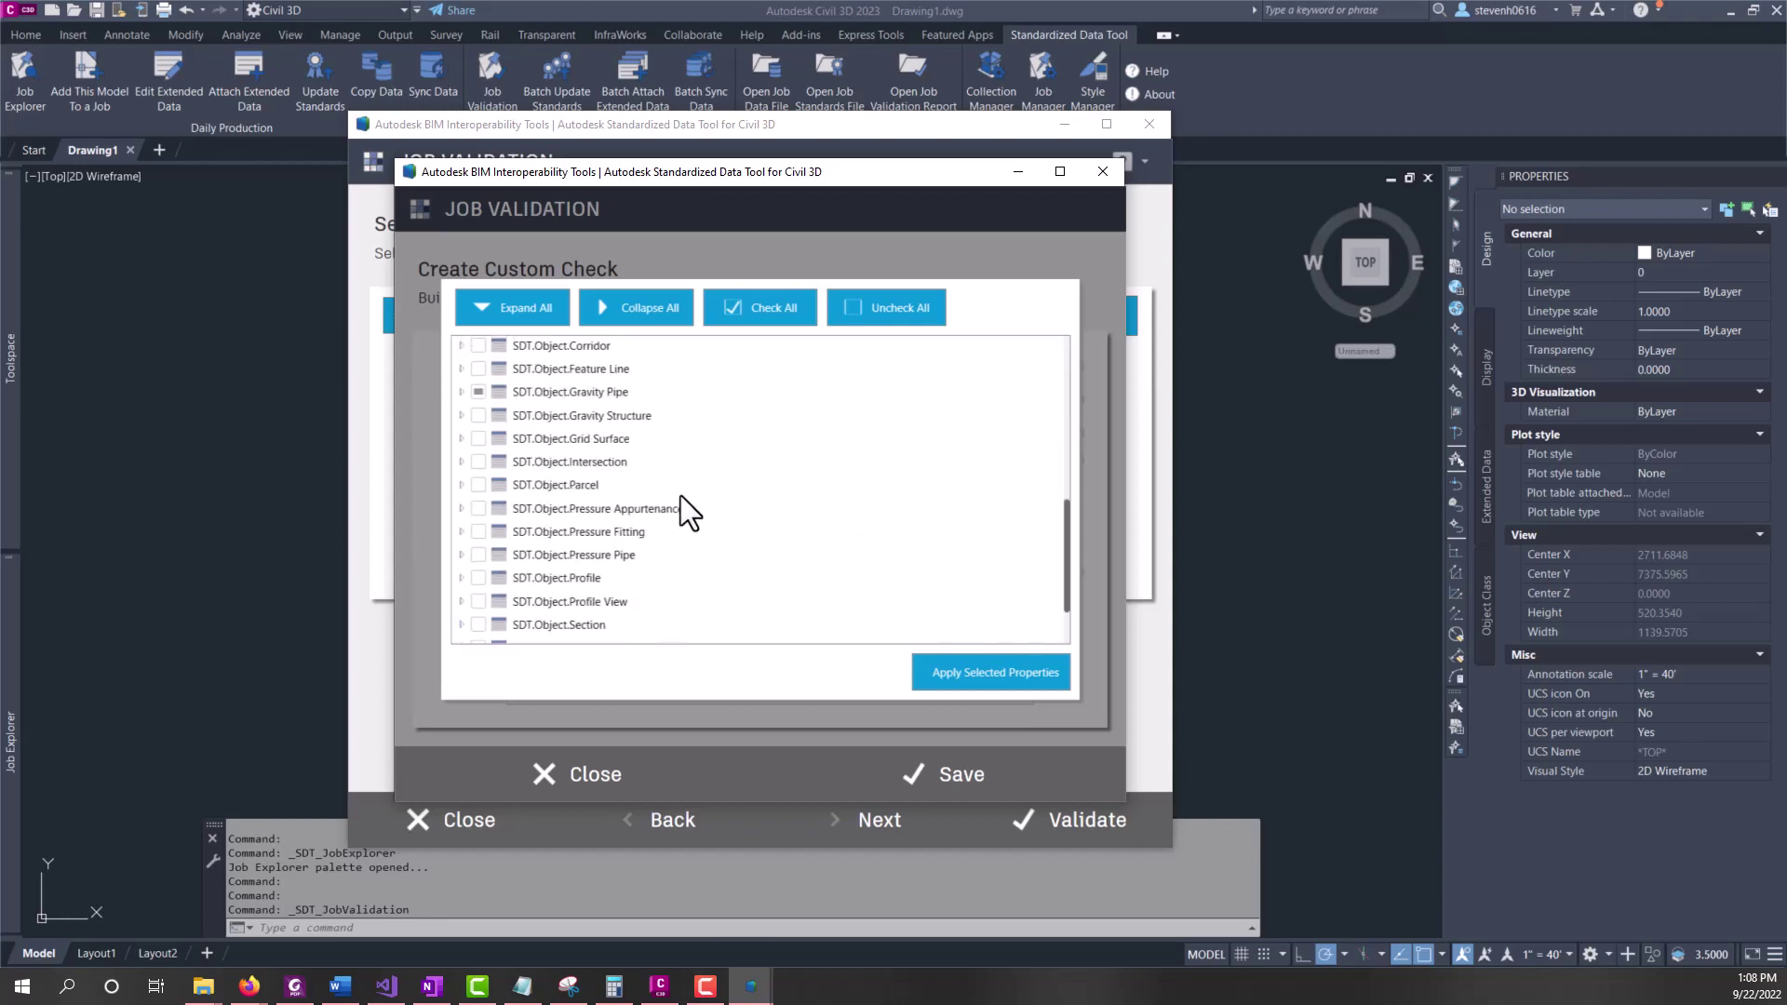
{"action": "left_click", "coordinate": [461, 555]}
{"action": "scroll", "coordinate": [713, 484], "scroll_direction": "down", "scroll_amount": 5}
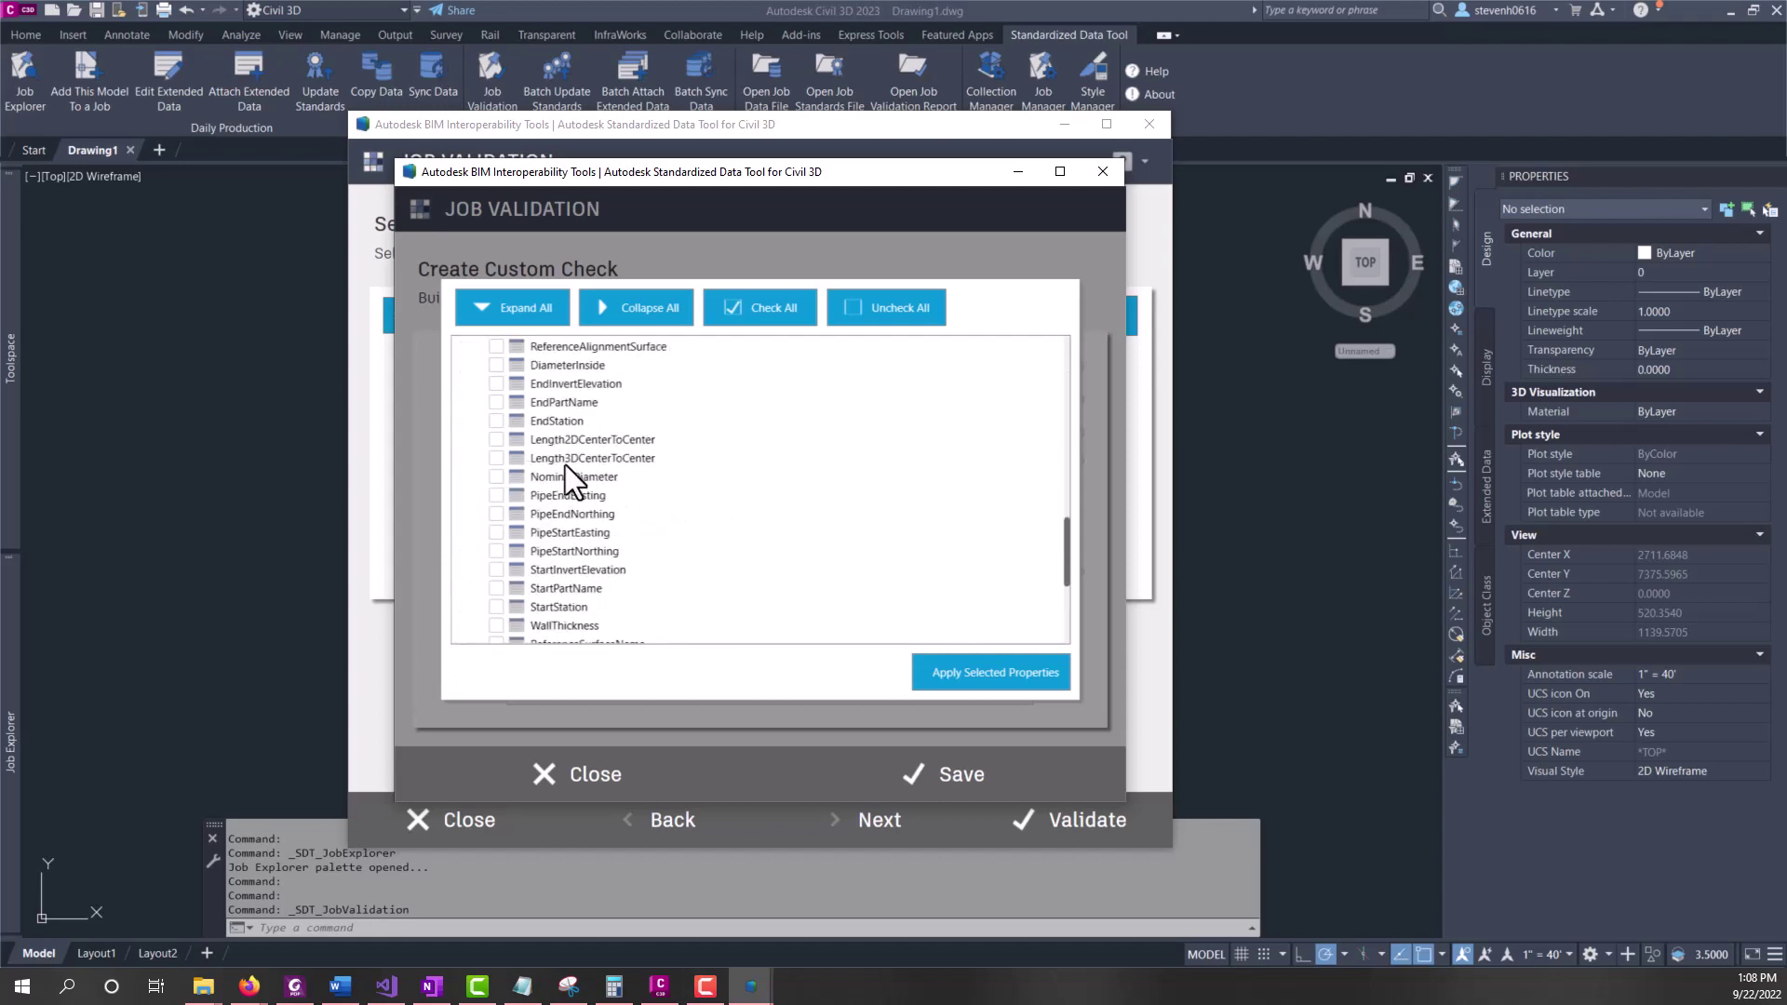
{"action": "left_click", "coordinate": [497, 460]}
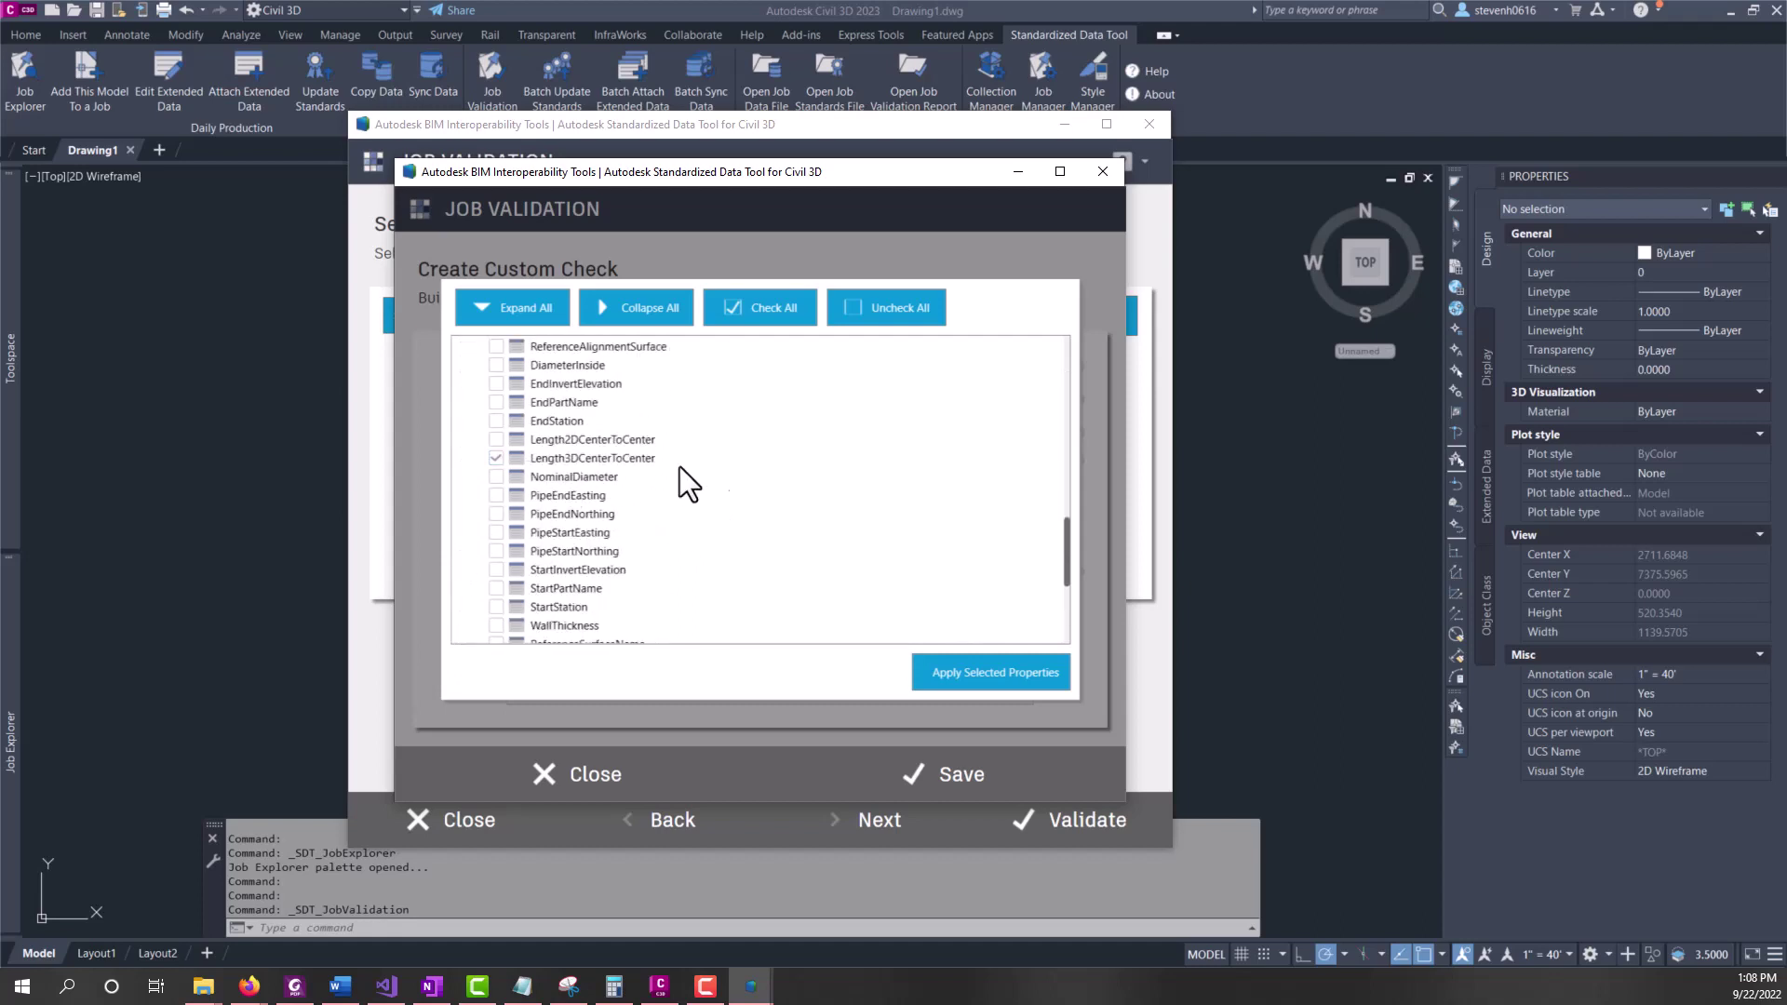
Apply Length3DCenterToCenter to the check and add a Greater than 100 filter
{"action": "left_click", "coordinate": [1008, 684]}
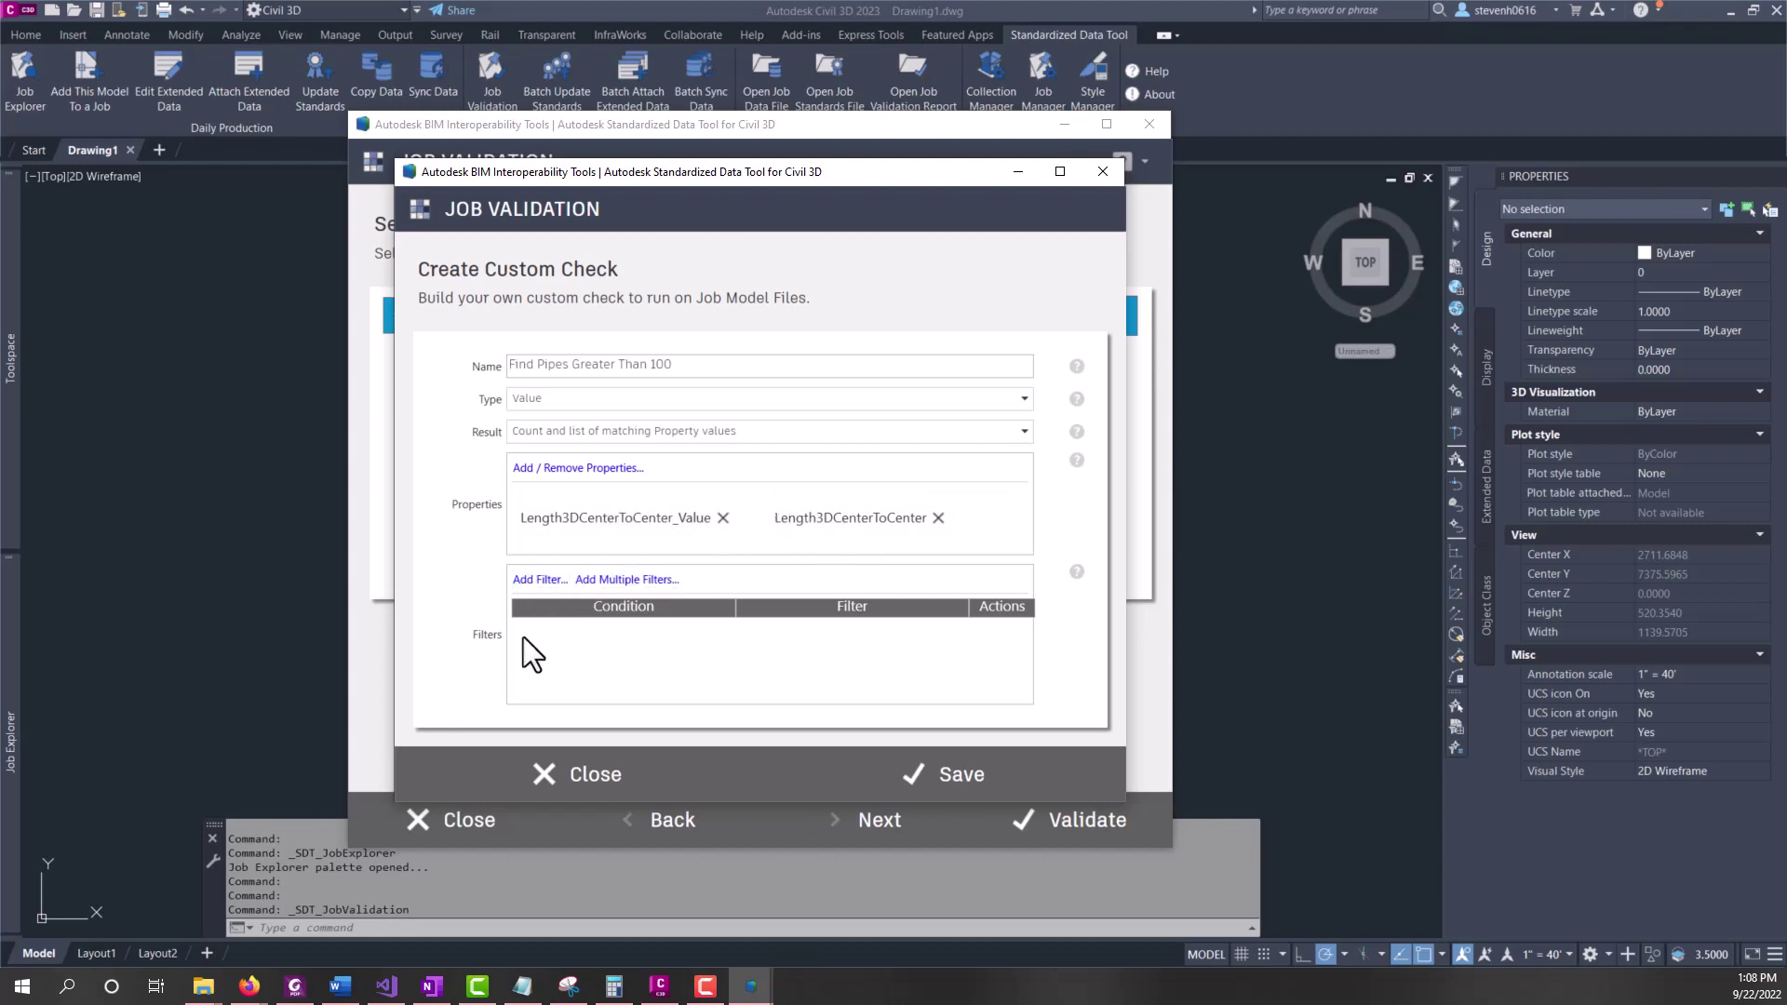
{"action": "left_click", "coordinate": [539, 585]}
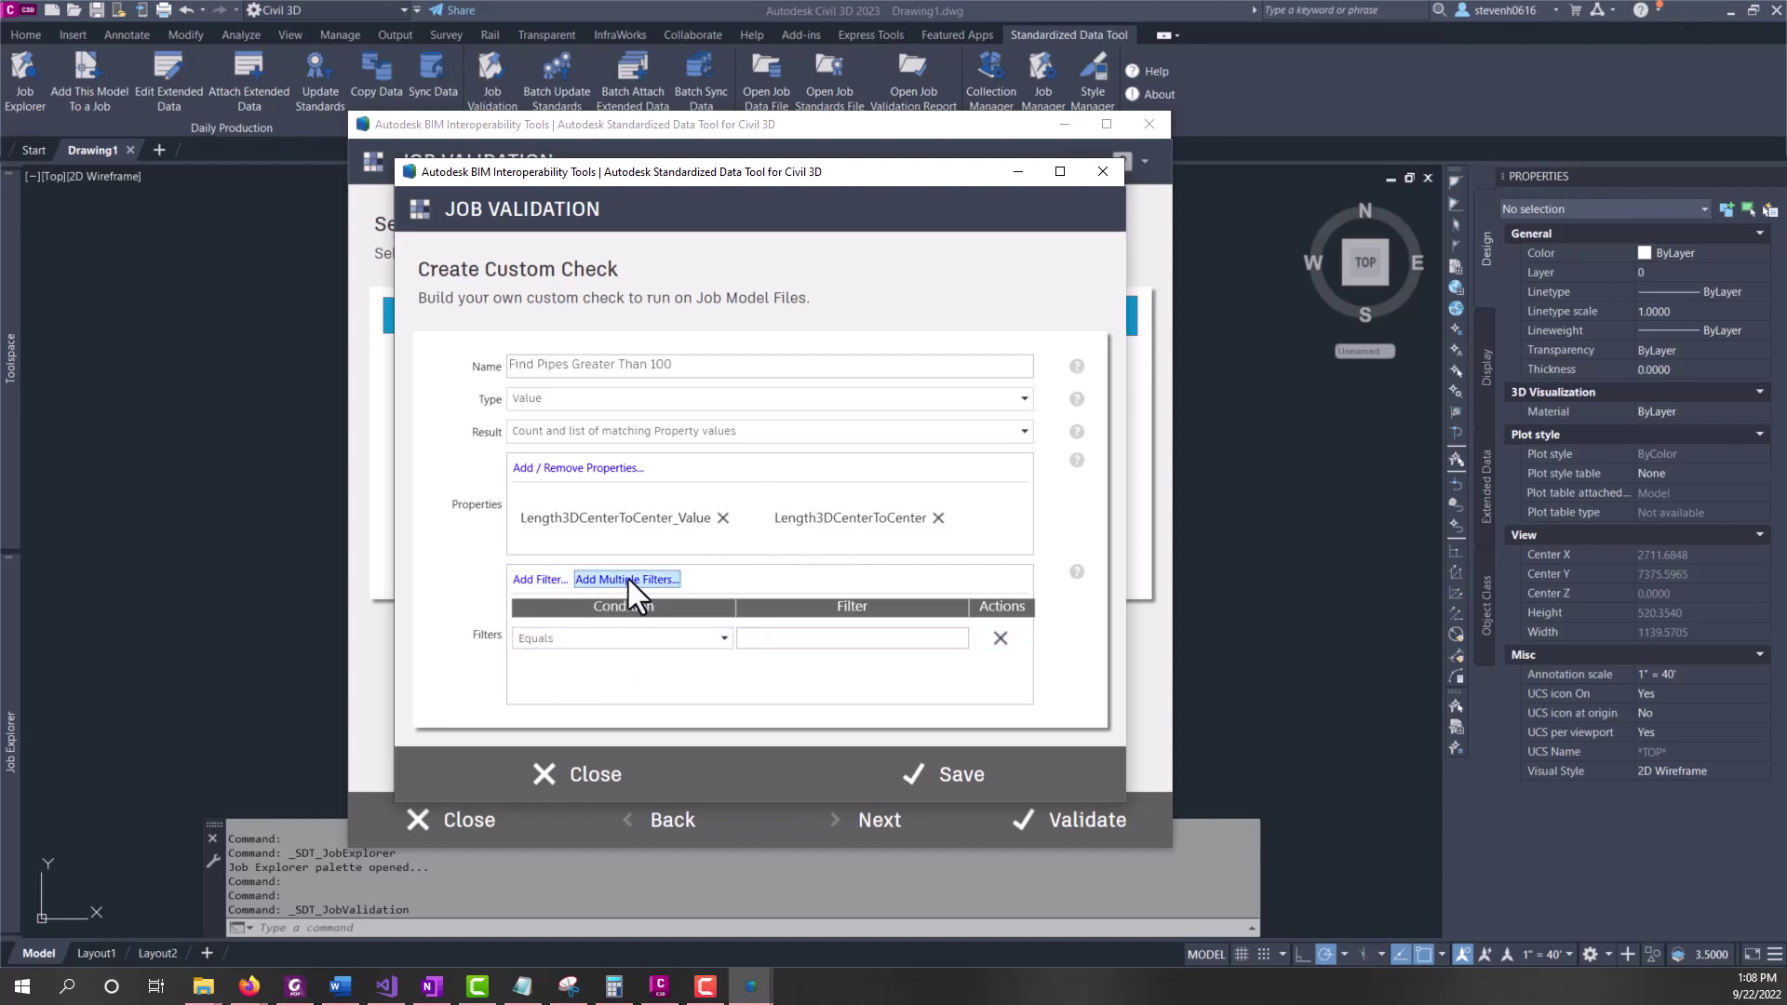
{"action": "left_click", "coordinate": [587, 639]}
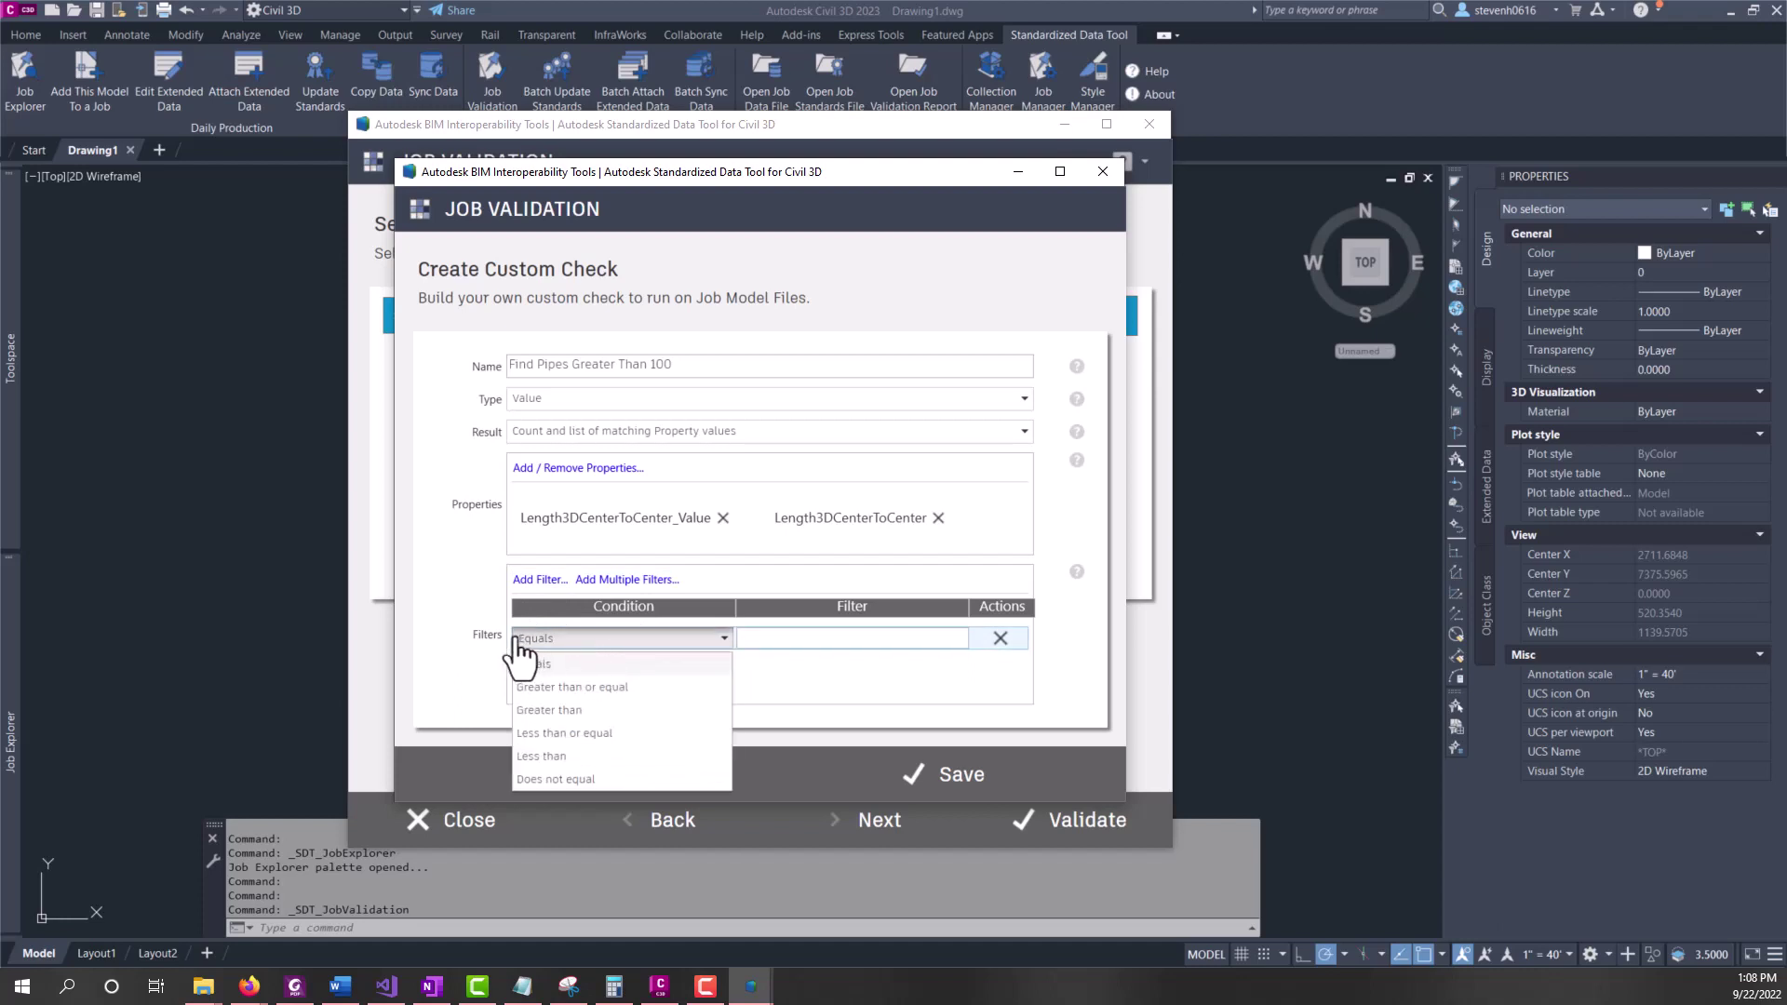
{"action": "left_click", "coordinate": [555, 710]}
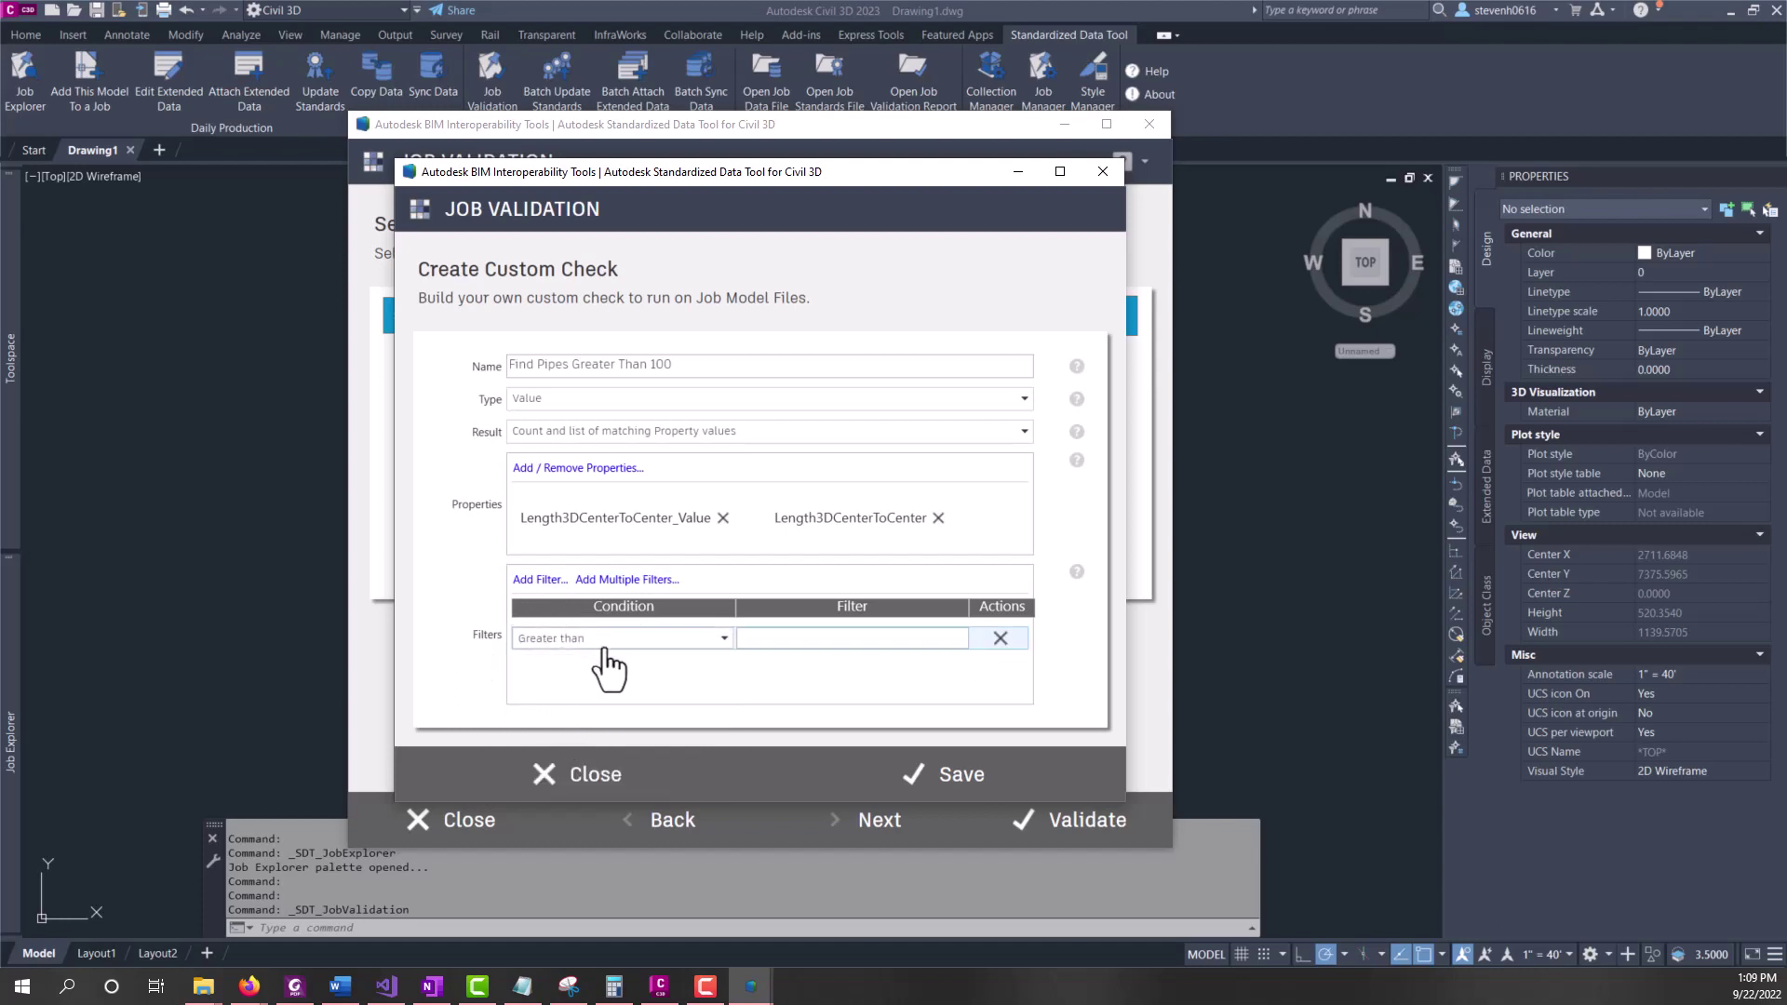
{"action": "left_click", "coordinate": [753, 641]}
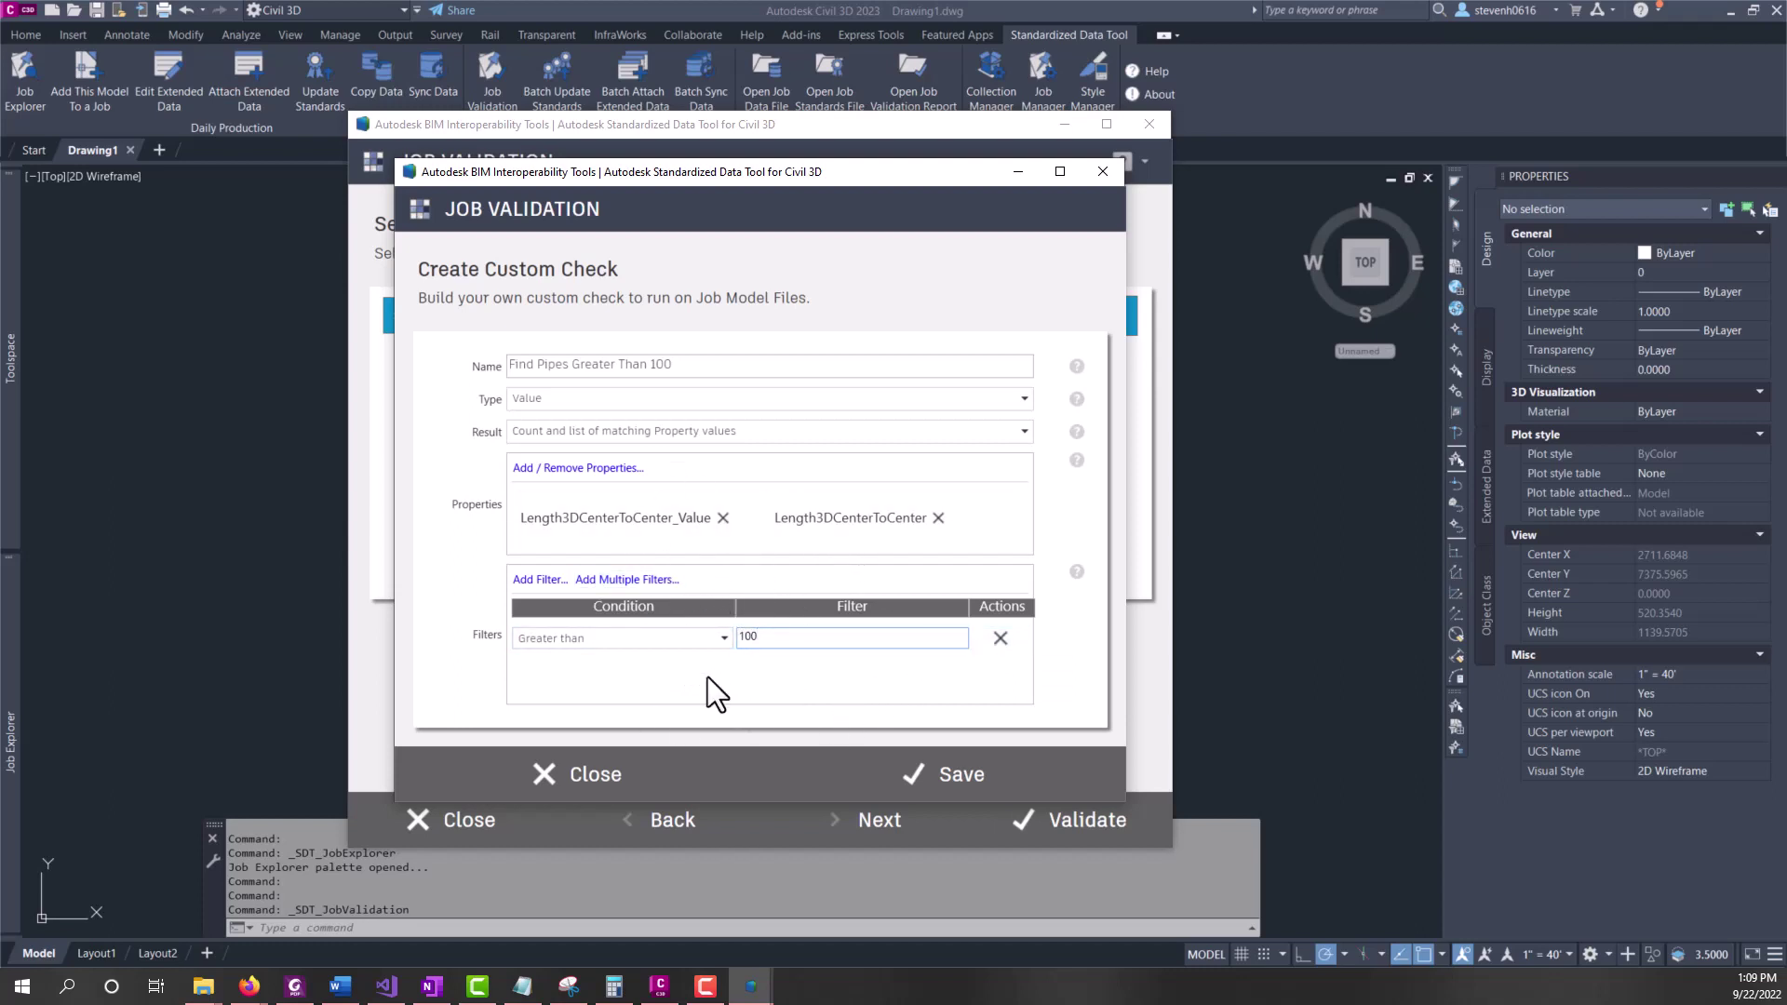
Save the Find Pipes Greater Than 100 check and choose HTML and Excel report output
{"action": "left_click", "coordinate": [951, 782]}
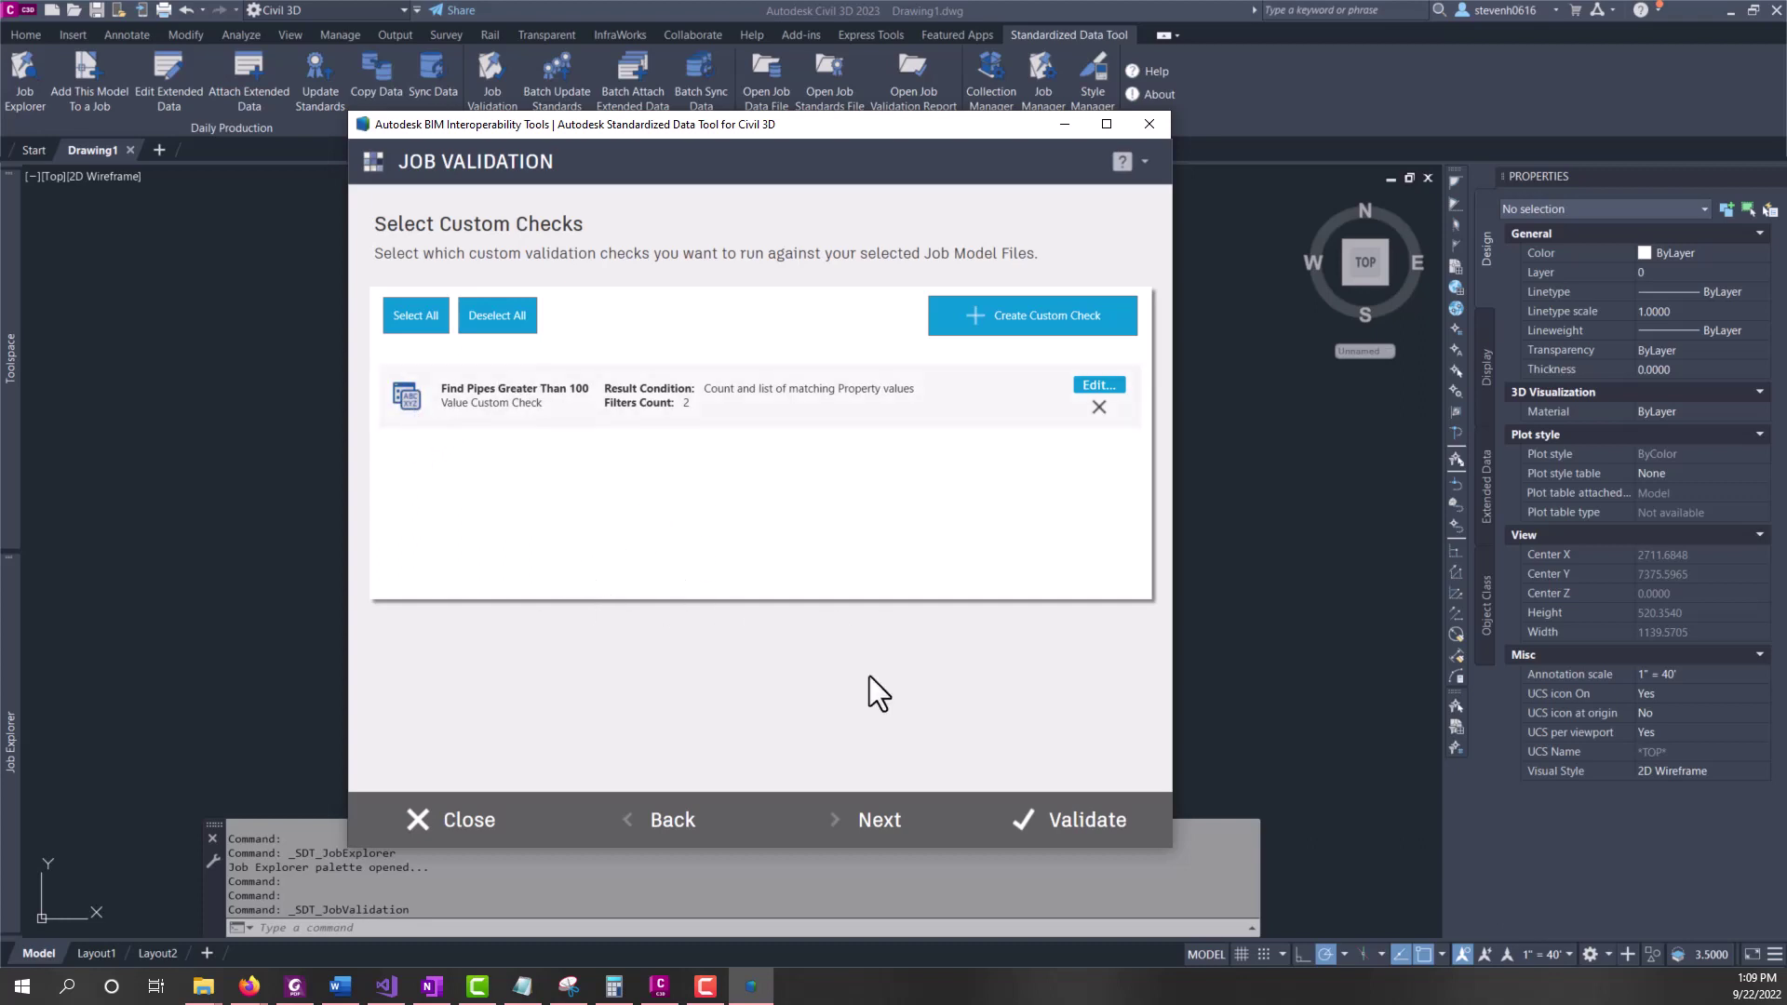
{"action": "left_click", "coordinate": [875, 819]}
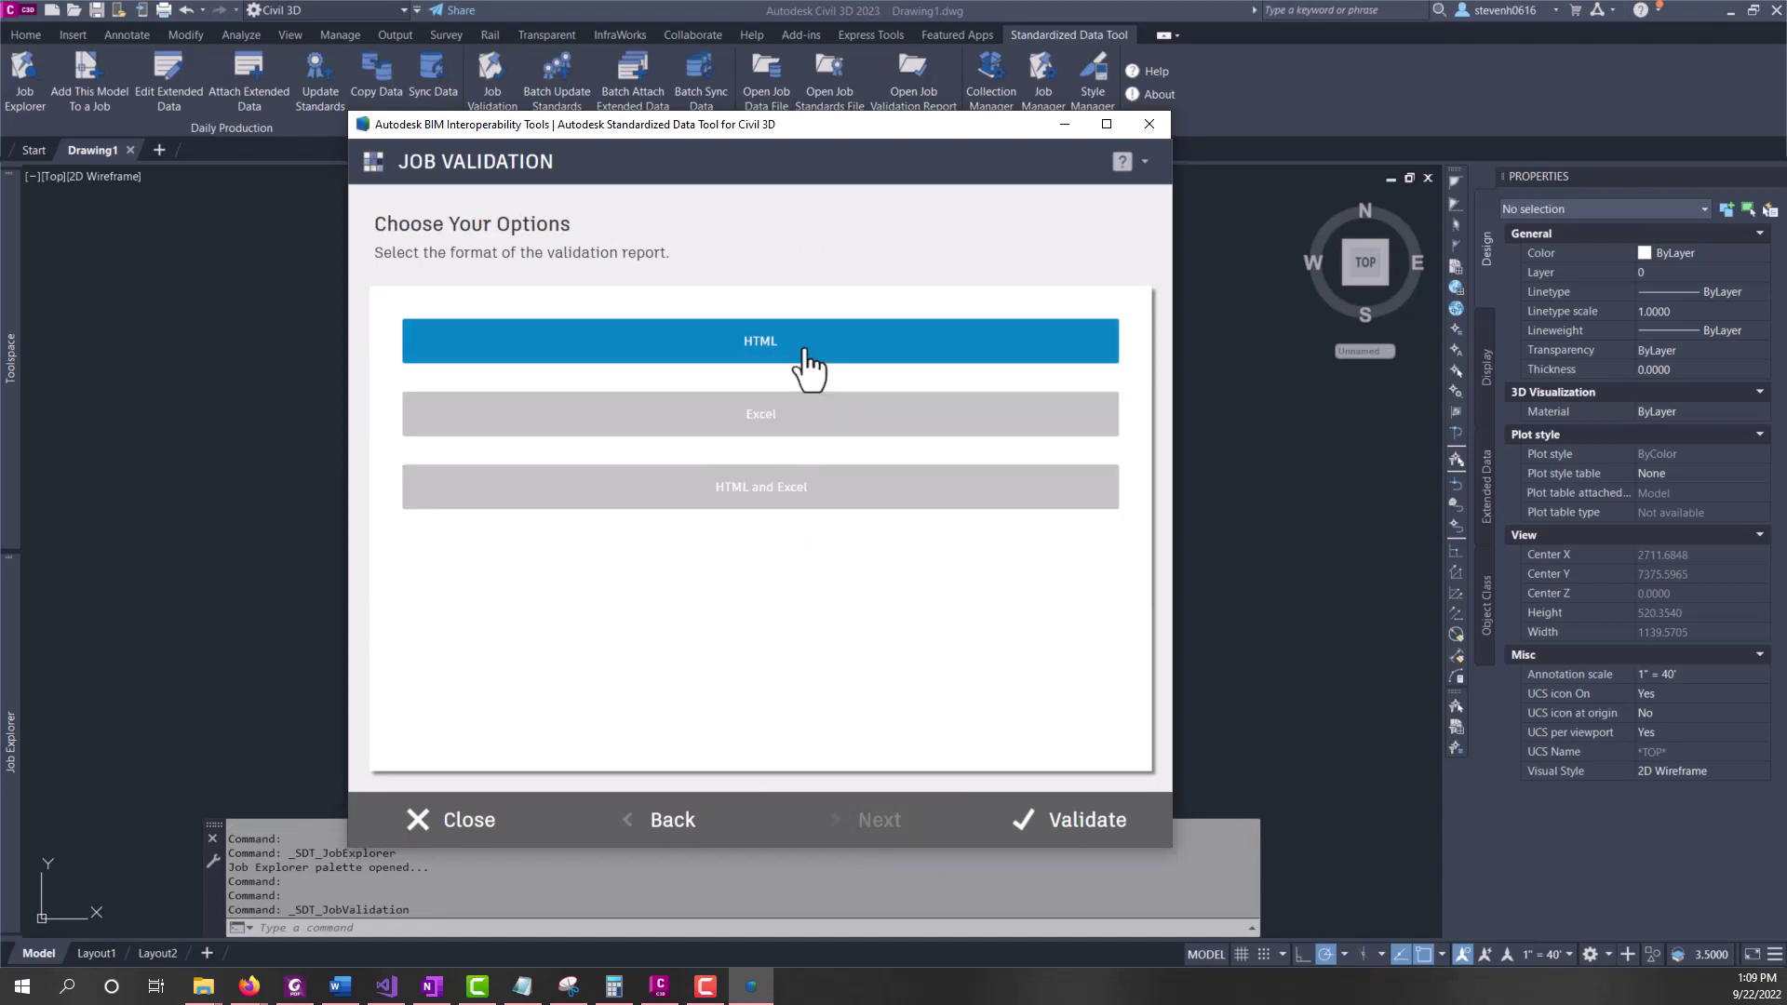
{"action": "left_click", "coordinate": [831, 492]}
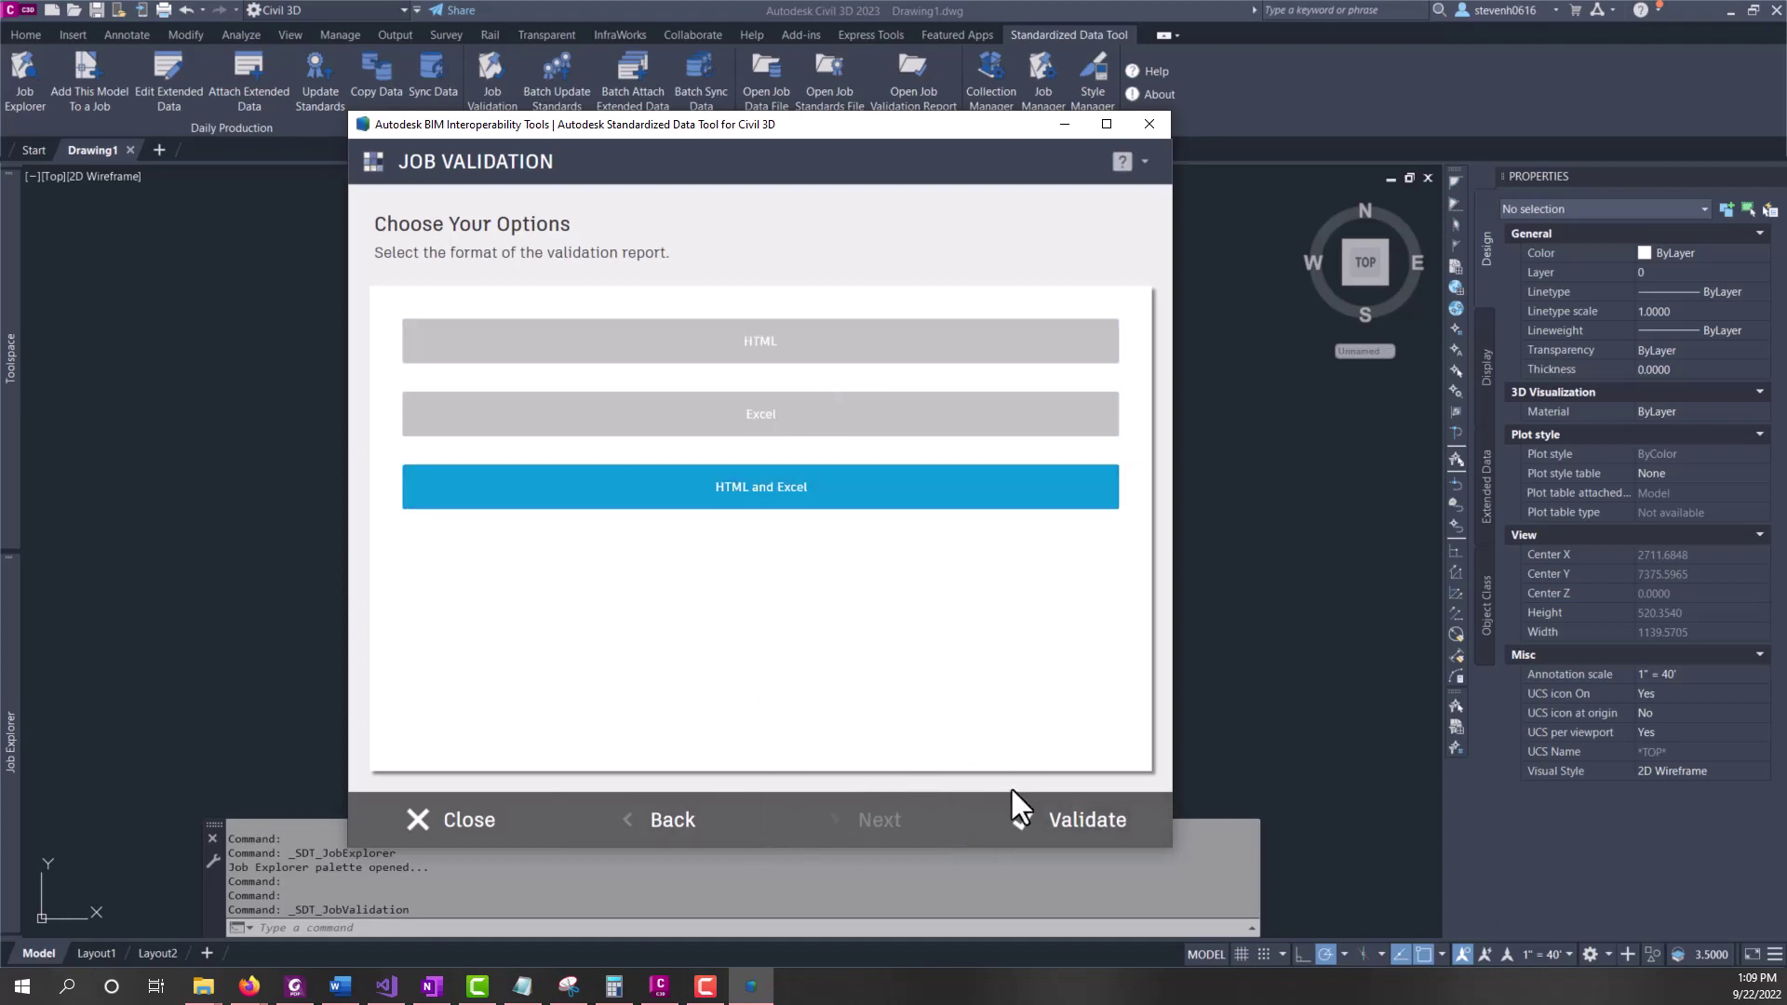
Run the job validation, accepting the long-running time warning
{"action": "left_click", "coordinate": [1103, 833]}
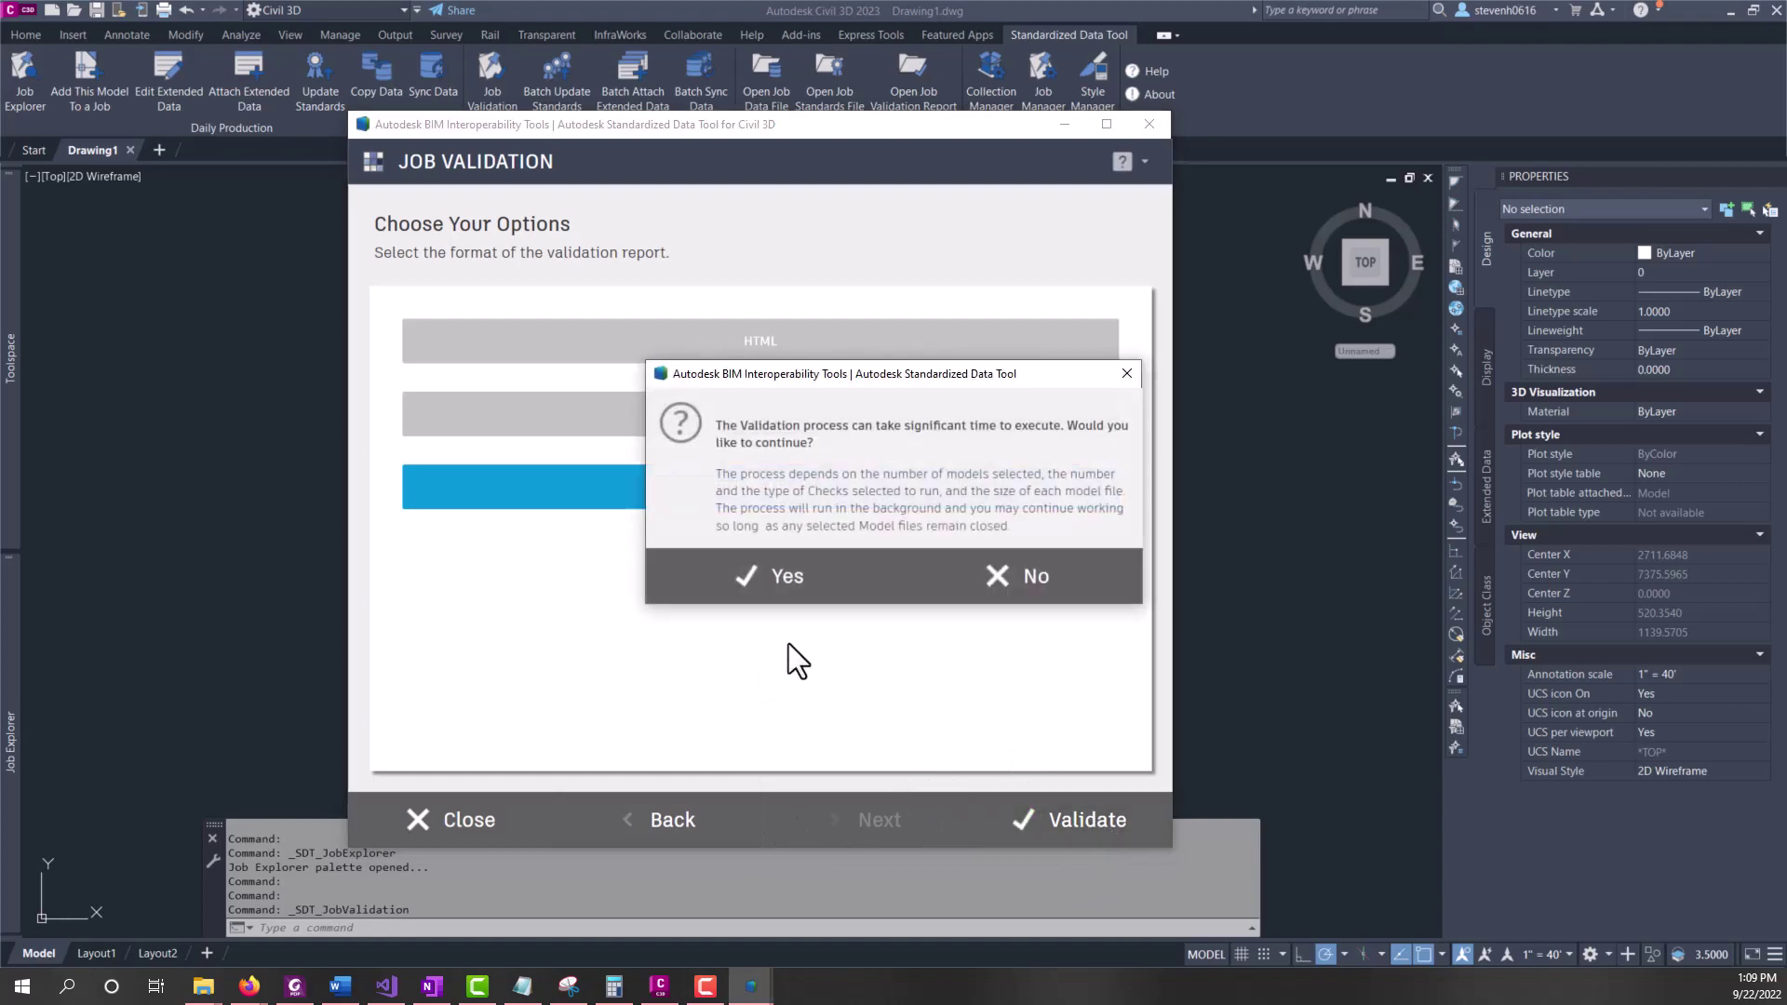
{"action": "left_click", "coordinate": [773, 577]}
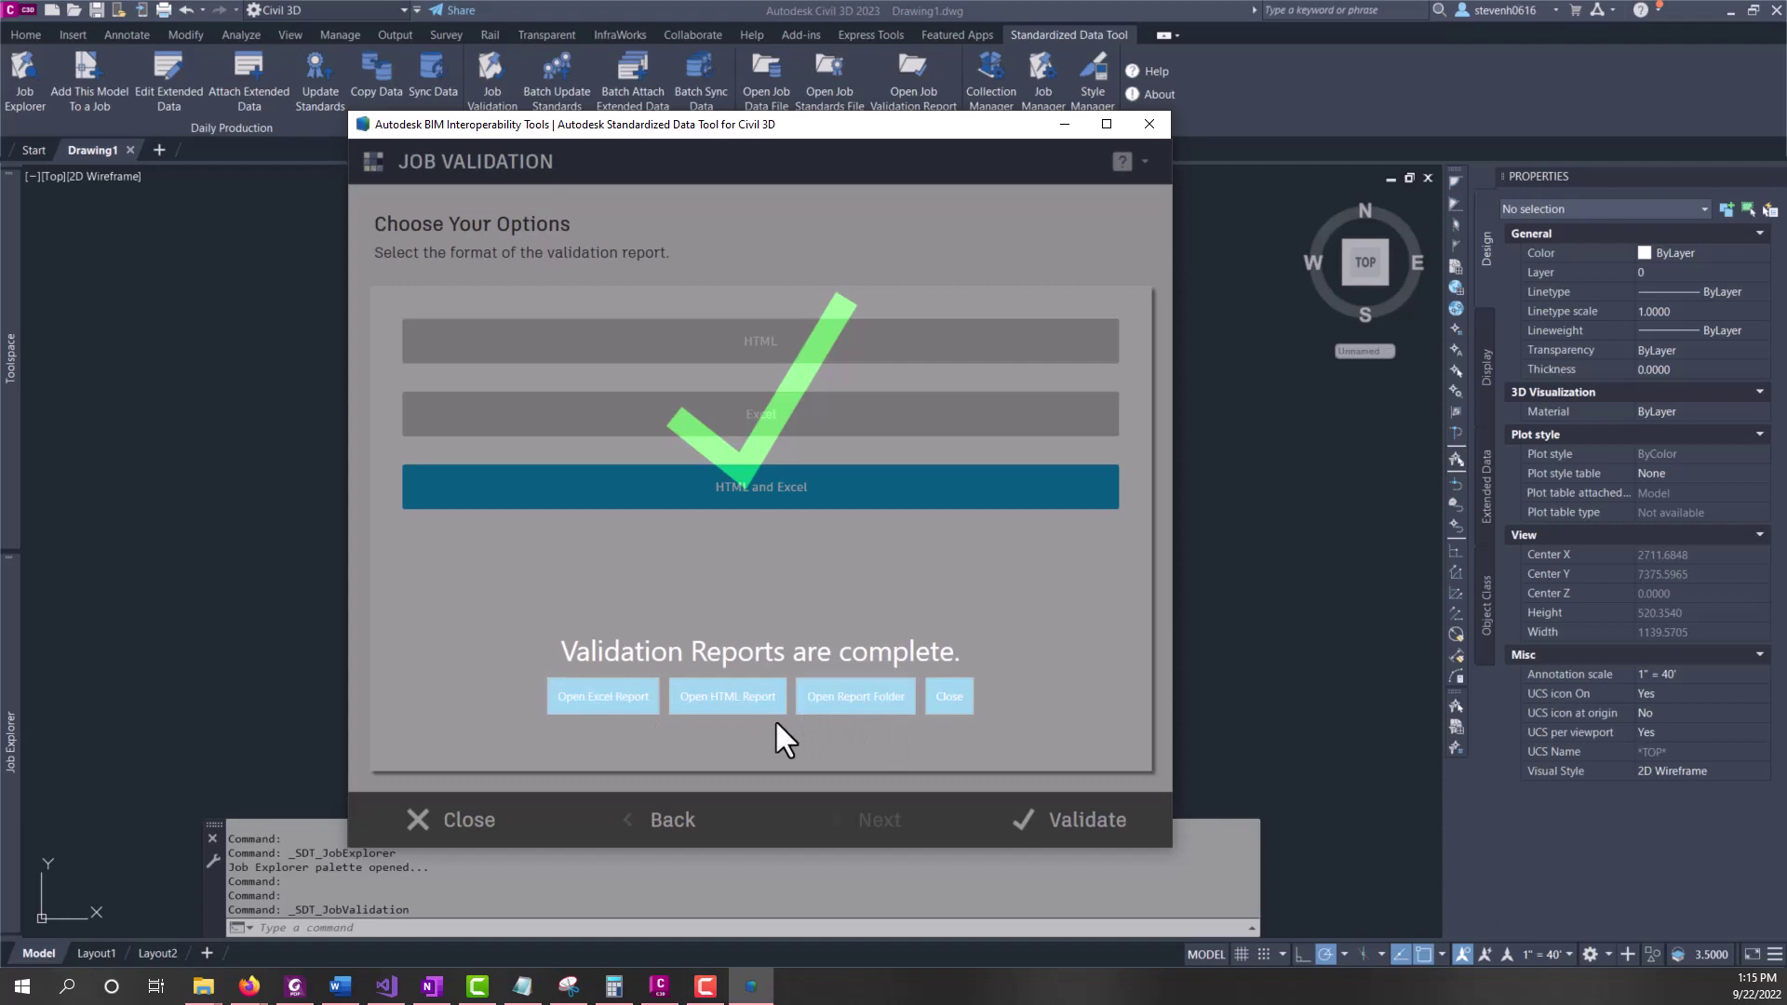
{"action": "left_click", "coordinate": [634, 707]}
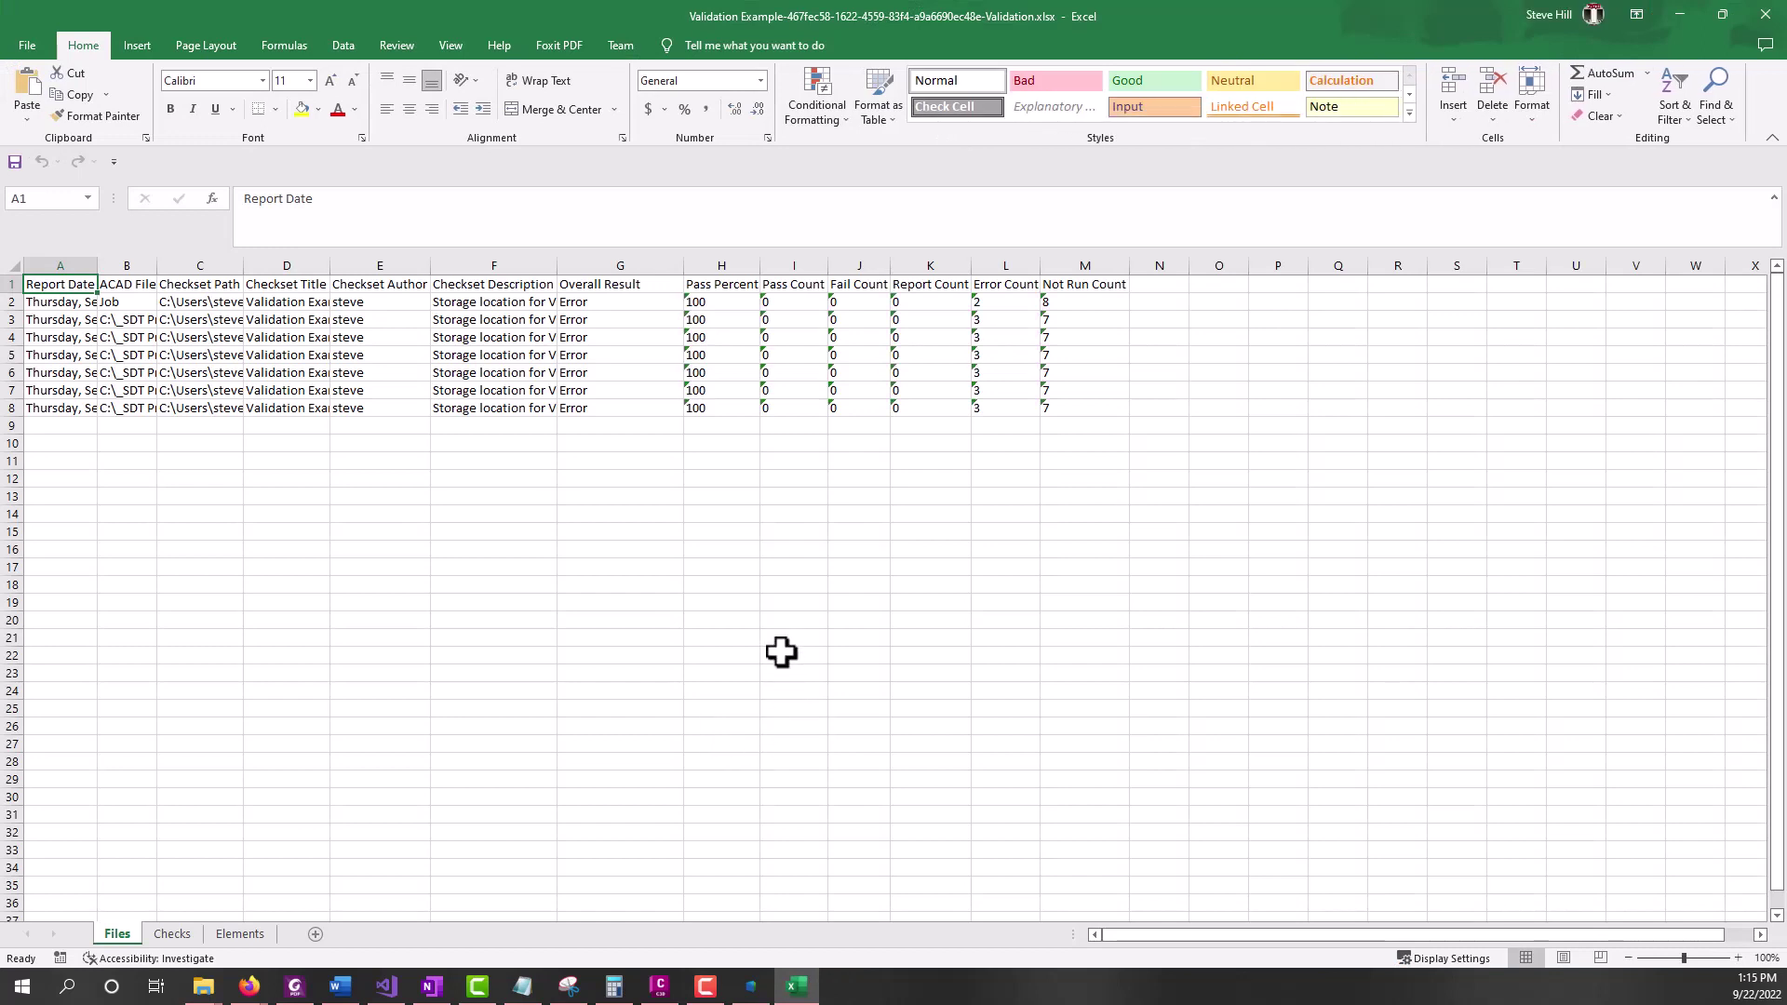
{"action": "left_click", "coordinate": [783, 653]}
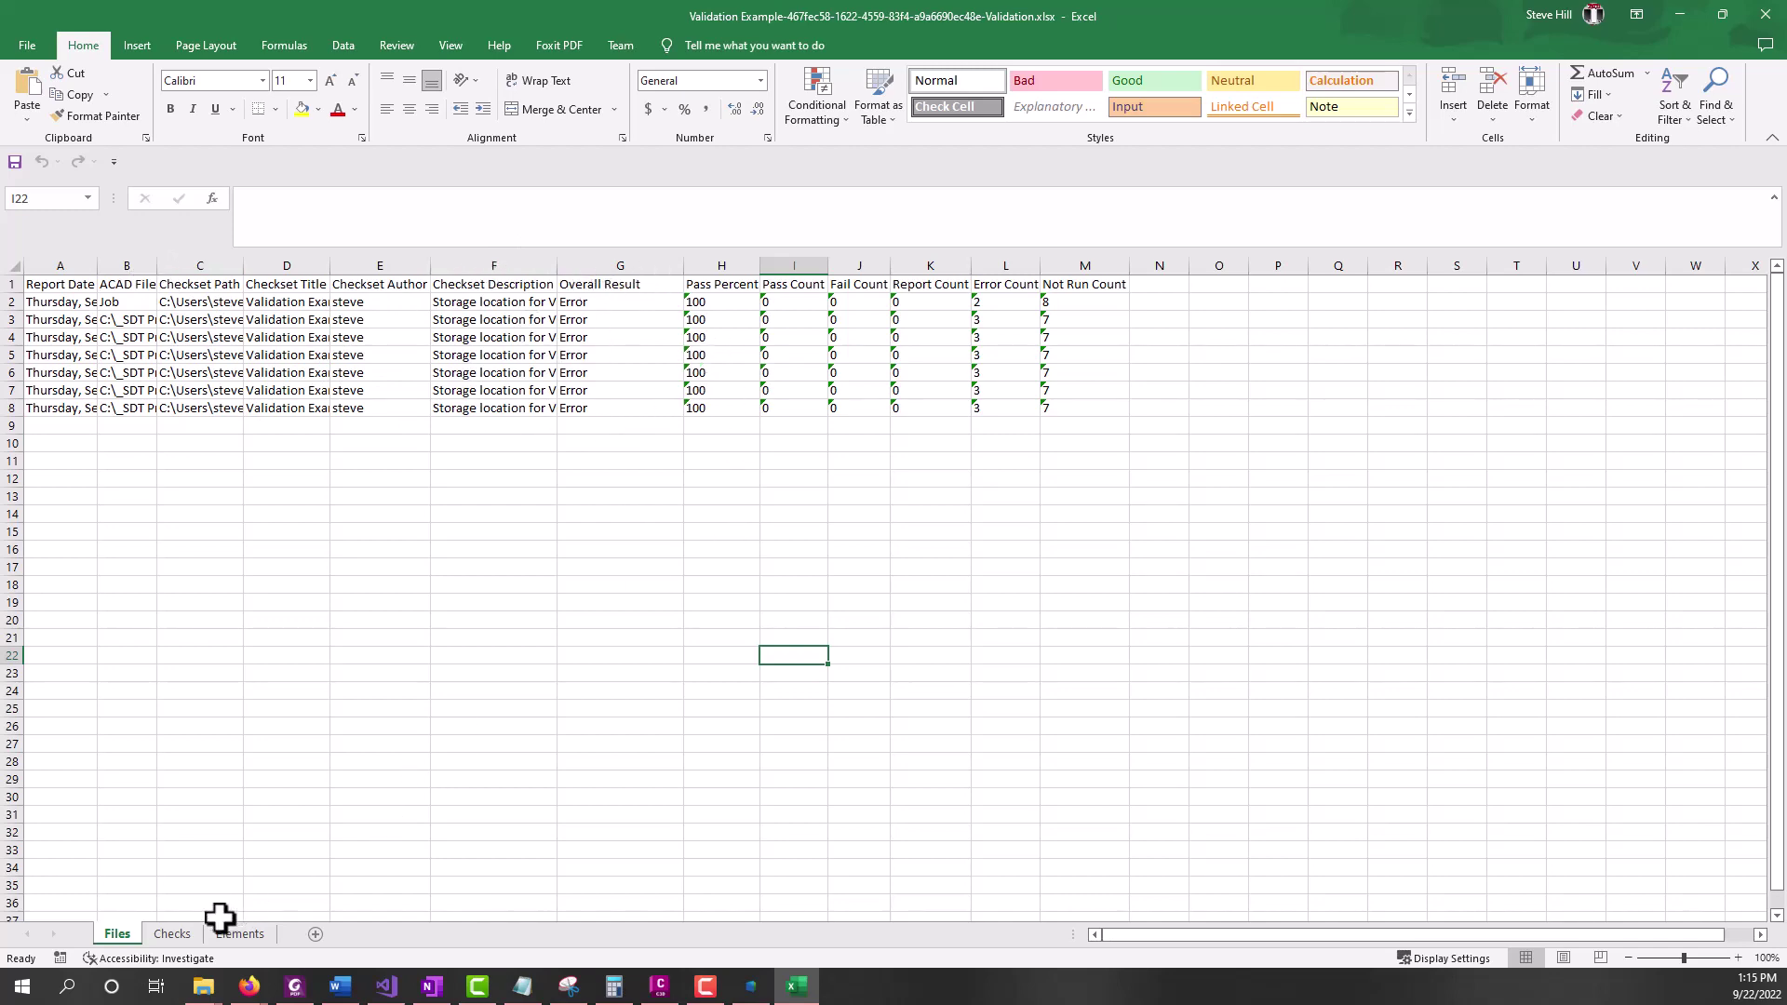
{"action": "left_click", "coordinate": [172, 933]}
{"action": "scroll", "coordinate": [423, 506], "scroll_direction": "down", "scroll_amount": 5}
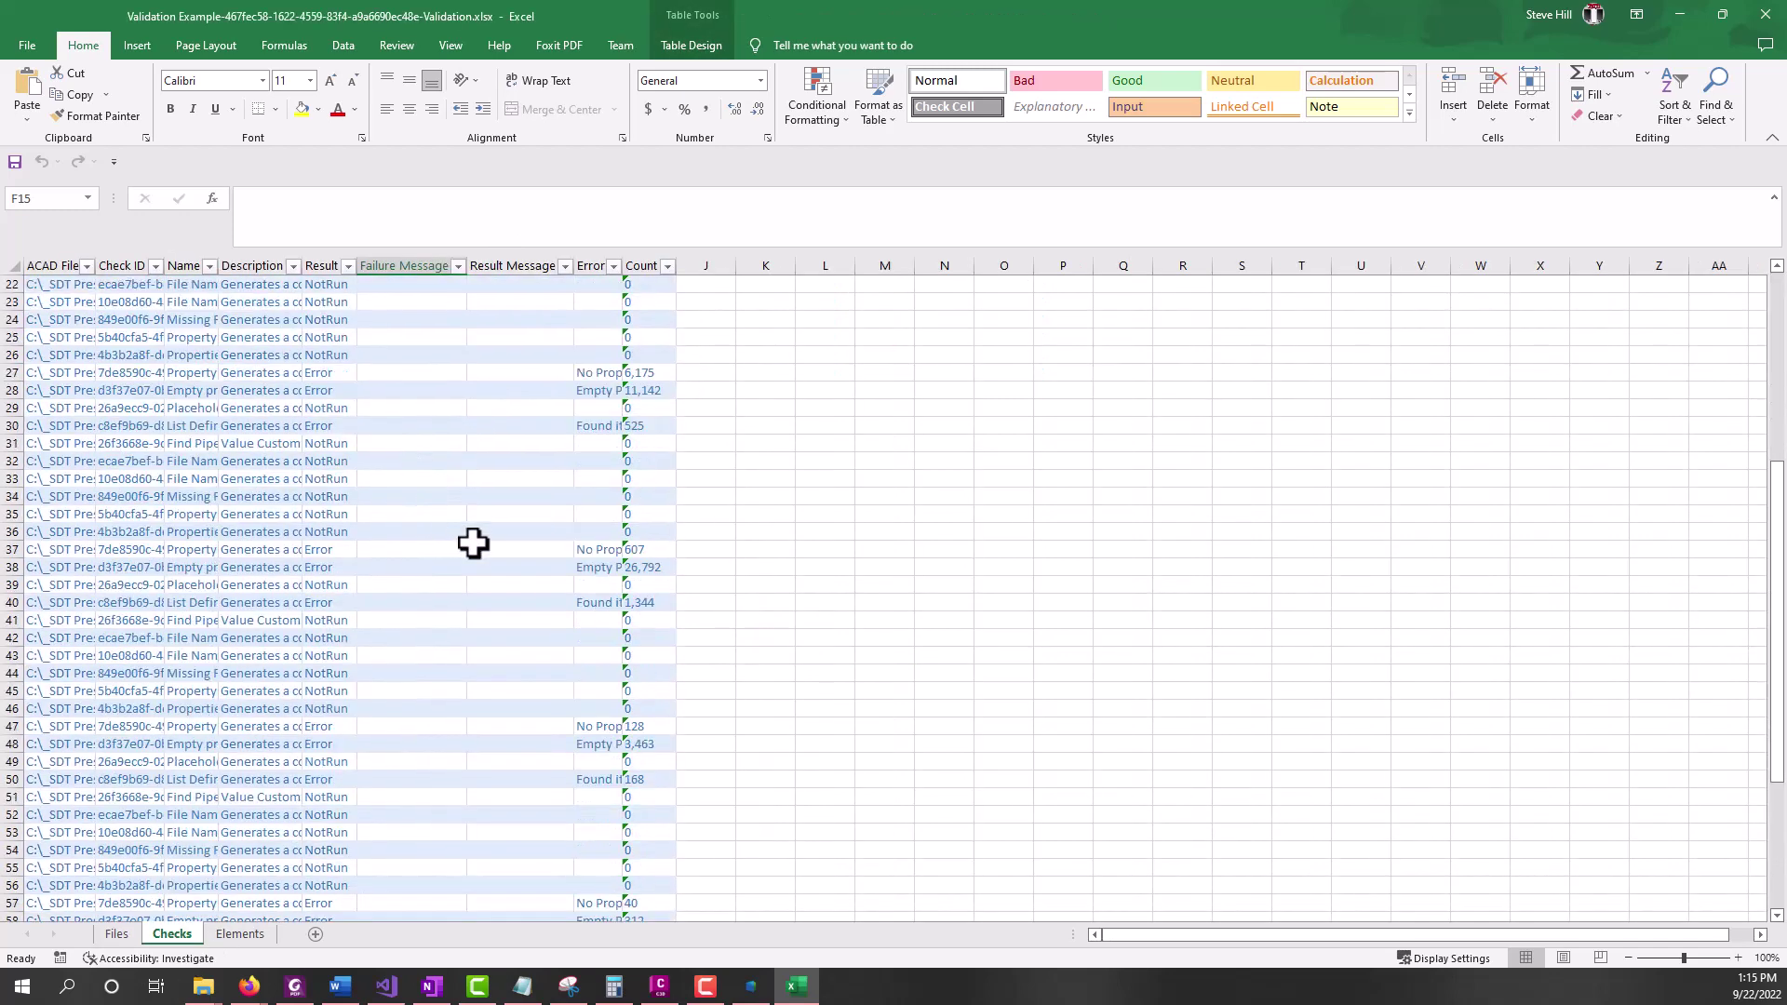
{"action": "scroll", "coordinate": [487, 492], "scroll_direction": "up", "scroll_amount": 5}
{"action": "scroll", "coordinate": [555, 506], "scroll_direction": "down", "scroll_amount": 17}
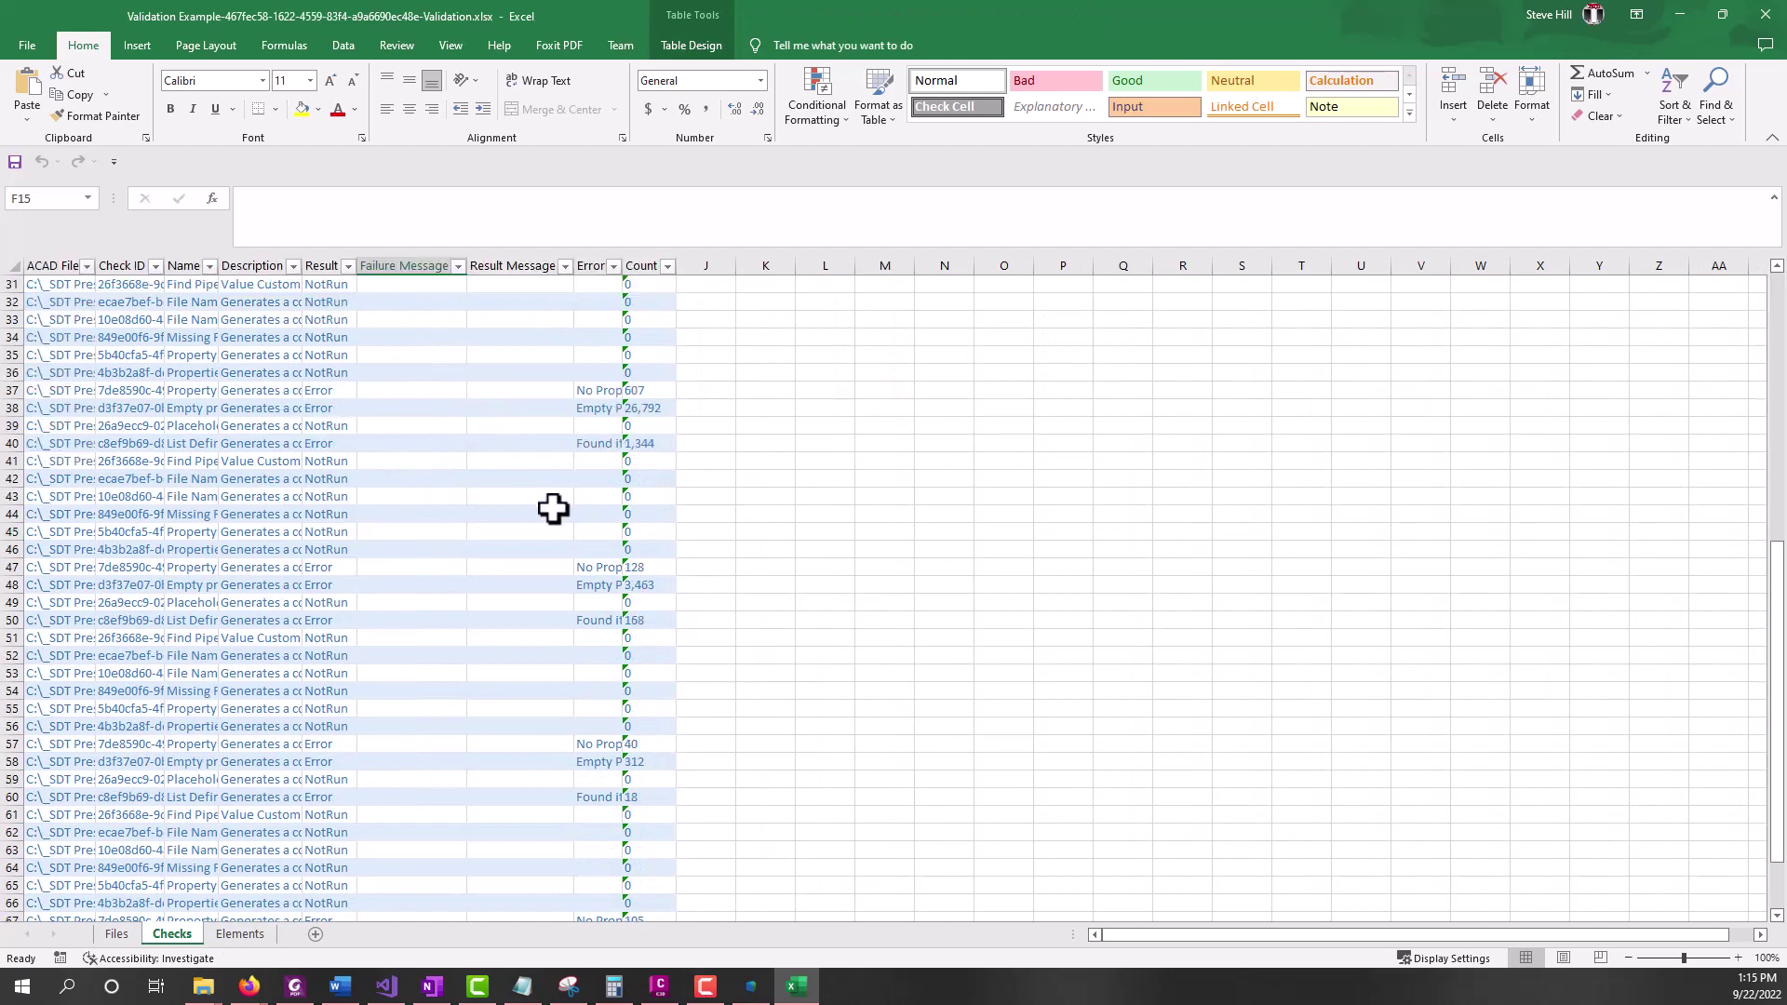
{"action": "scroll", "coordinate": [610, 558], "scroll_direction": "down", "scroll_amount": 6}
{"action": "scroll", "coordinate": [594, 547], "scroll_direction": "up", "scroll_amount": 12}
{"action": "left_click", "coordinate": [239, 934]}
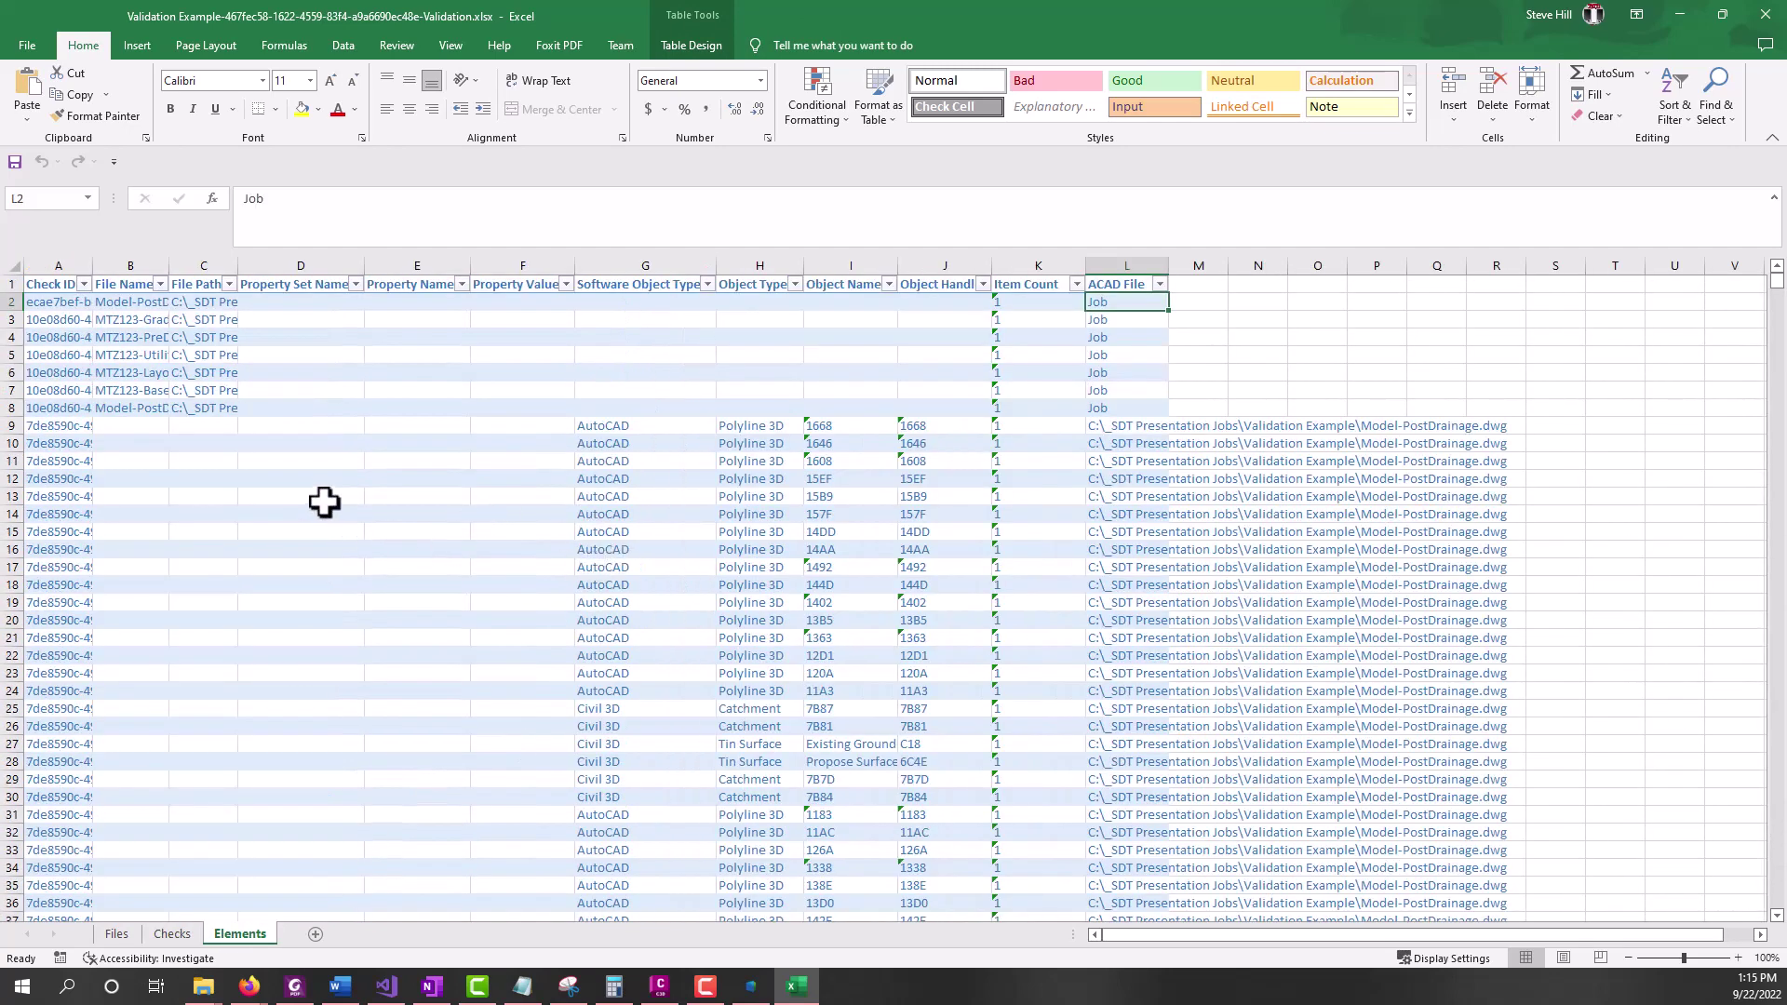
{"action": "scroll", "coordinate": [463, 547], "scroll_direction": "down", "scroll_amount": 8}
{"action": "scroll", "coordinate": [484, 545], "scroll_direction": "down", "scroll_amount": 10}
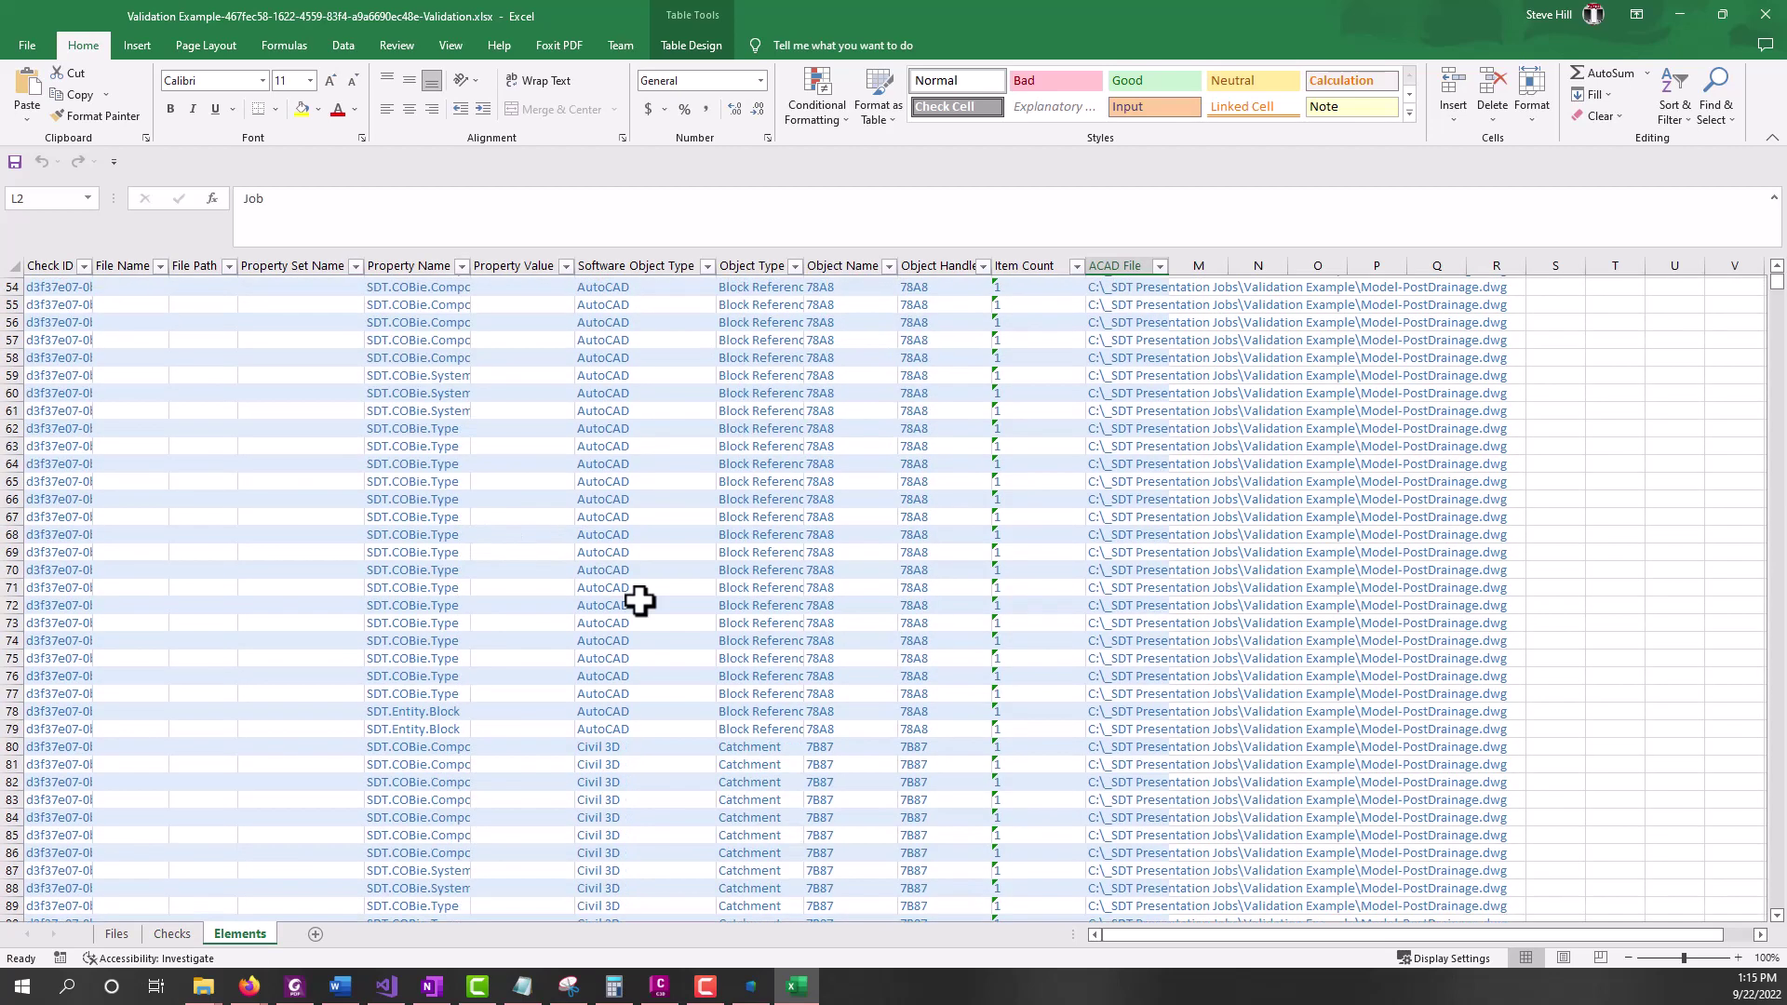
{"action": "scroll", "coordinate": [519, 706], "scroll_direction": "down", "scroll_amount": 14}
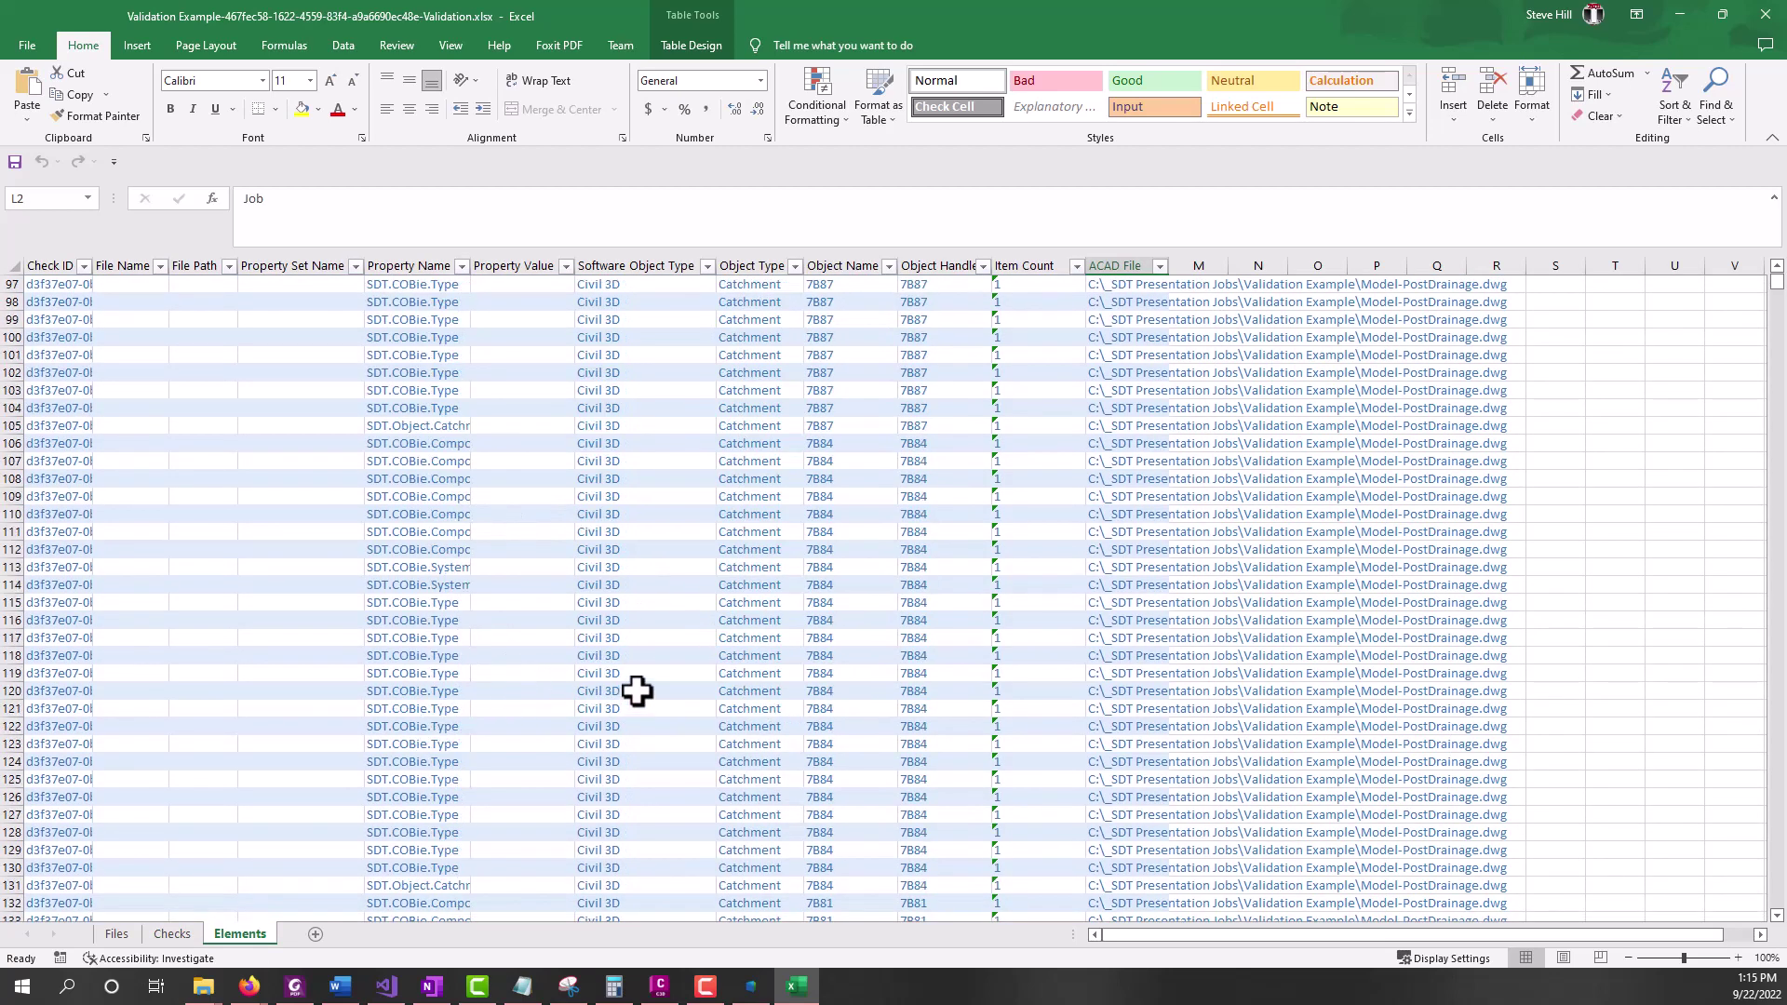
{"action": "scroll", "coordinate": [496, 670], "scroll_direction": "down", "scroll_amount": 20}
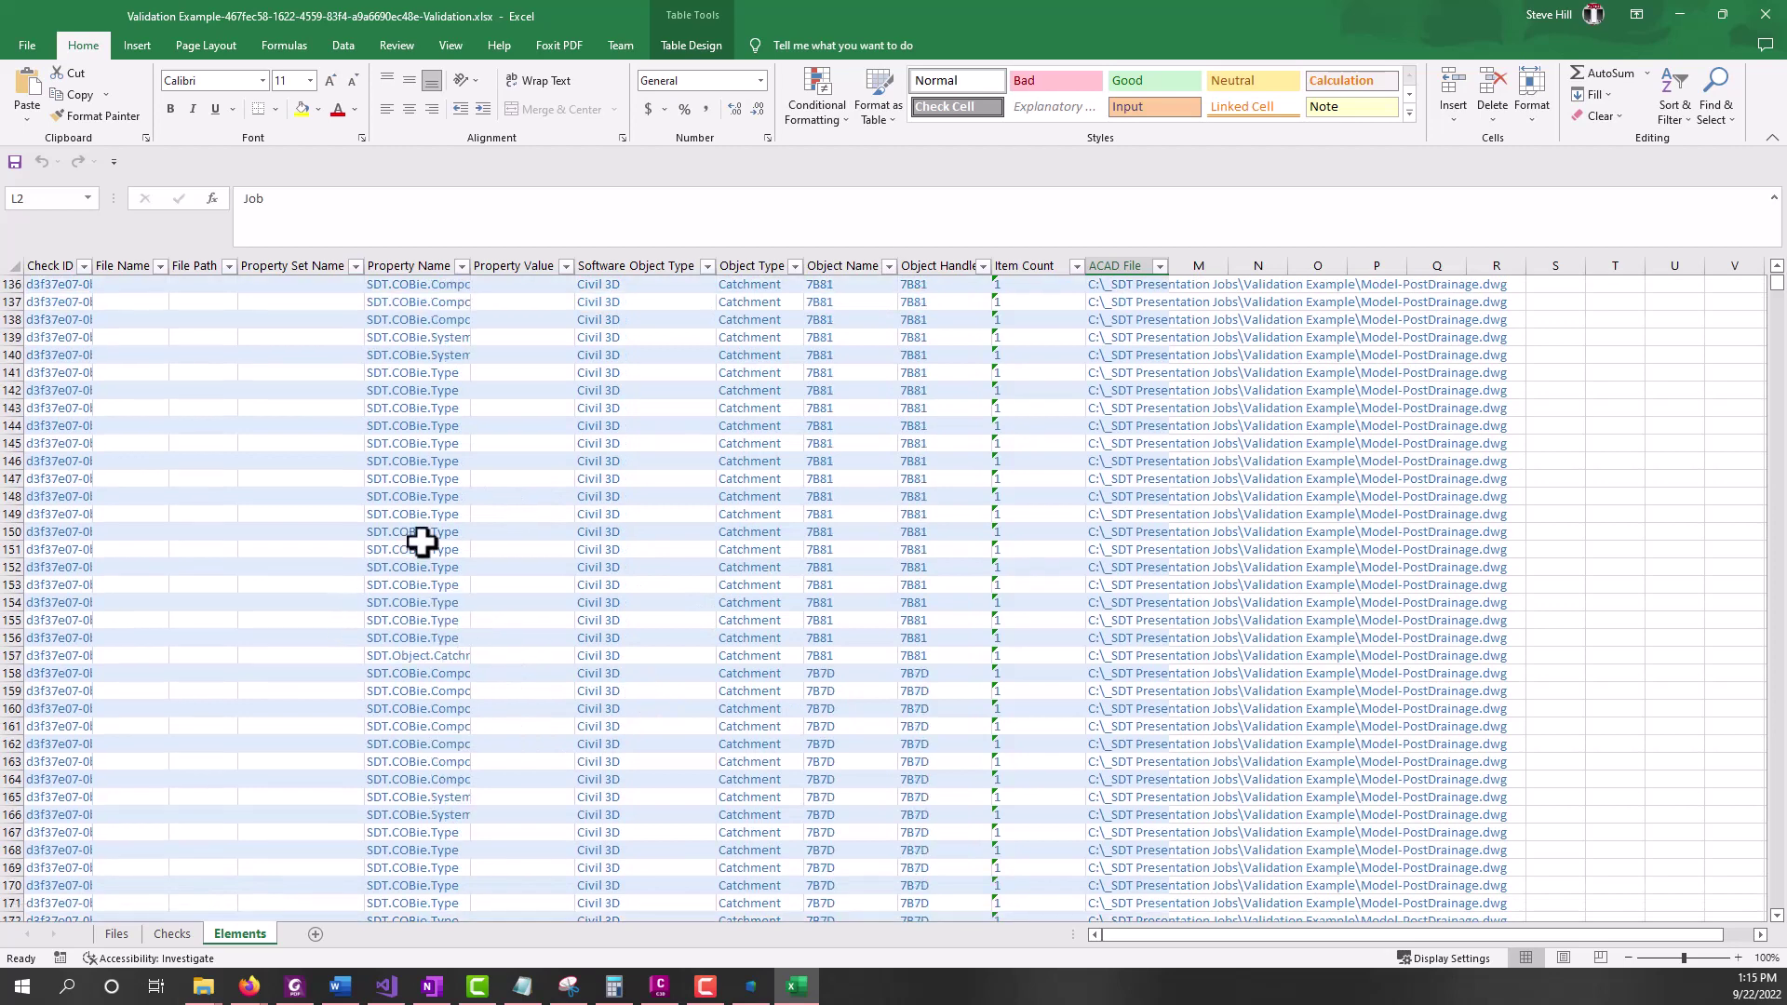
{"action": "scroll", "coordinate": [598, 661], "scroll_direction": "up", "scroll_amount": 20}
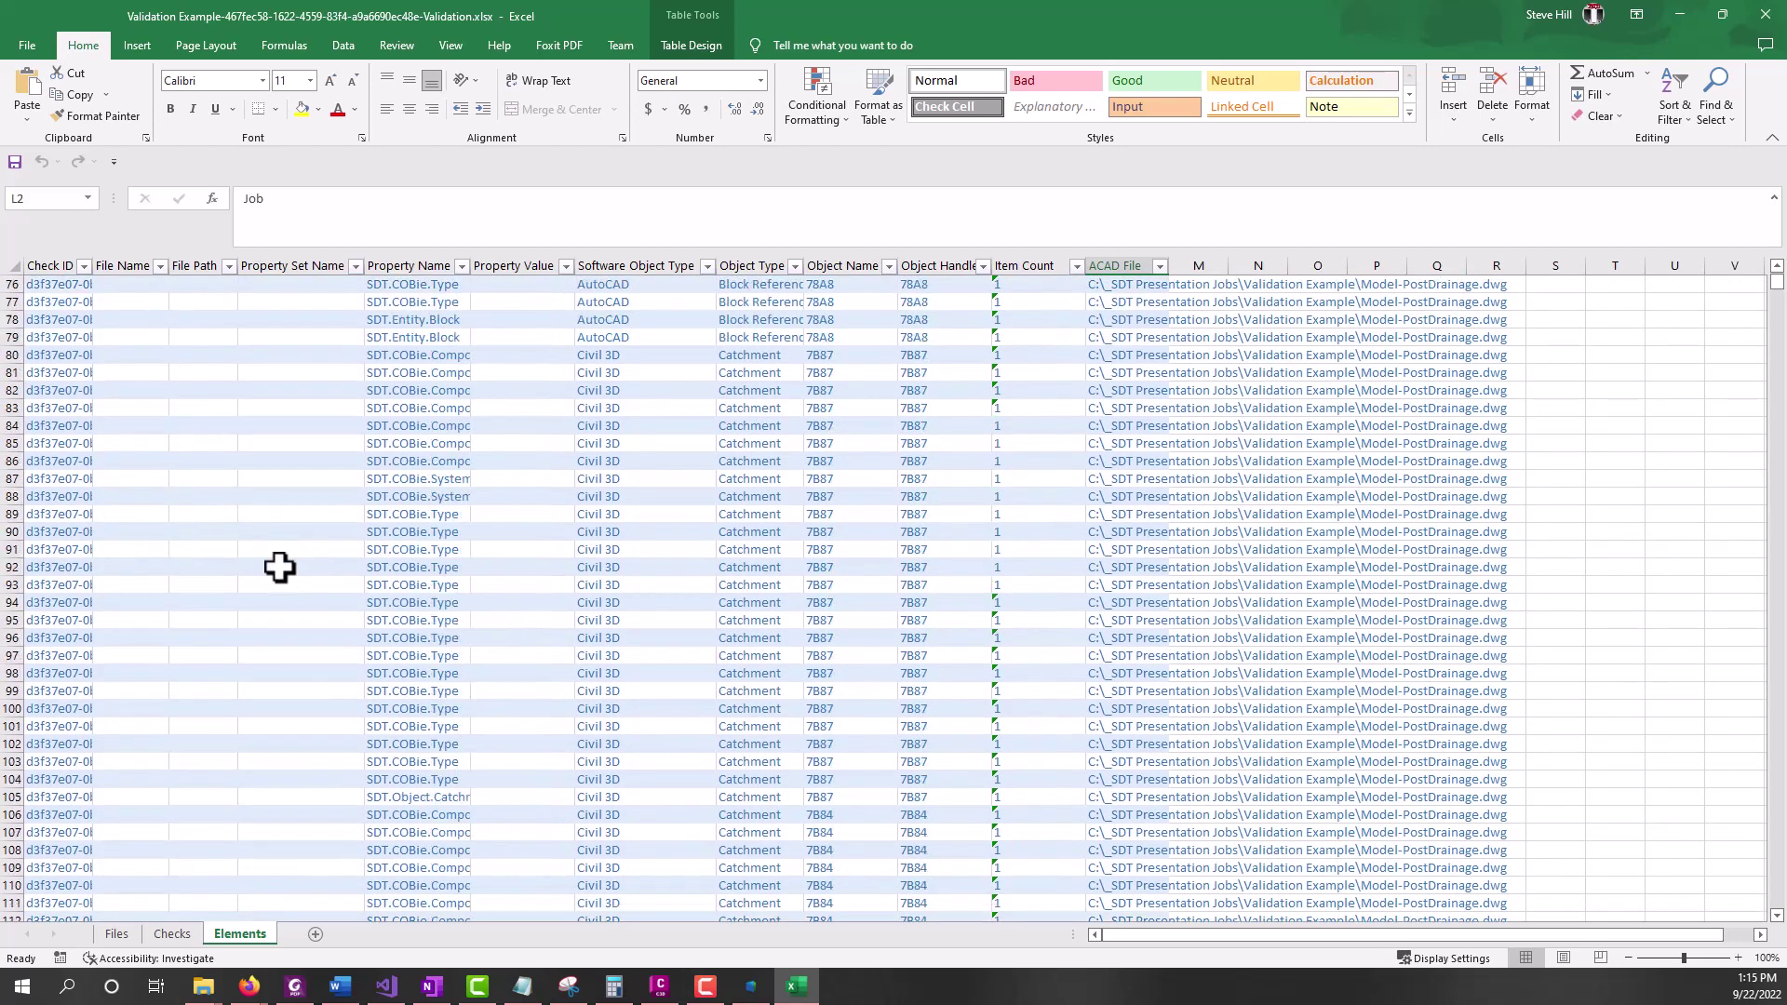
{"action": "scroll", "coordinate": [559, 556], "scroll_direction": "up", "scroll_amount": 20}
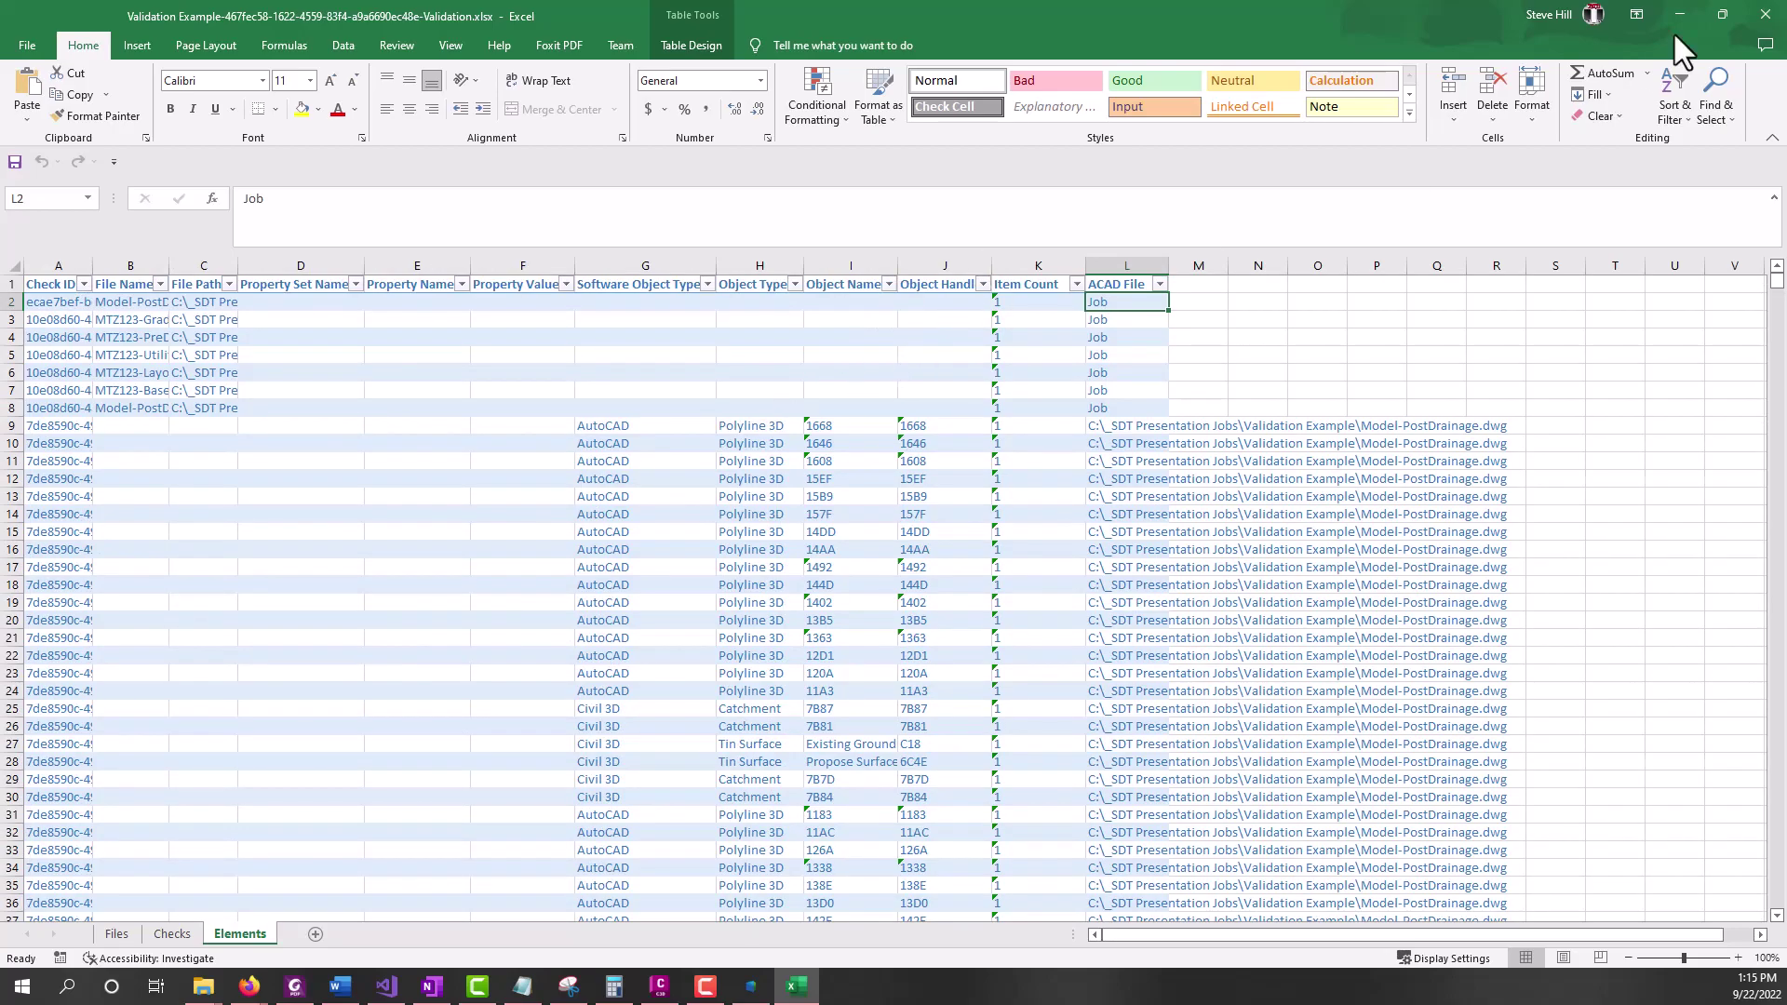
{"action": "left_click", "coordinate": [1766, 19]}
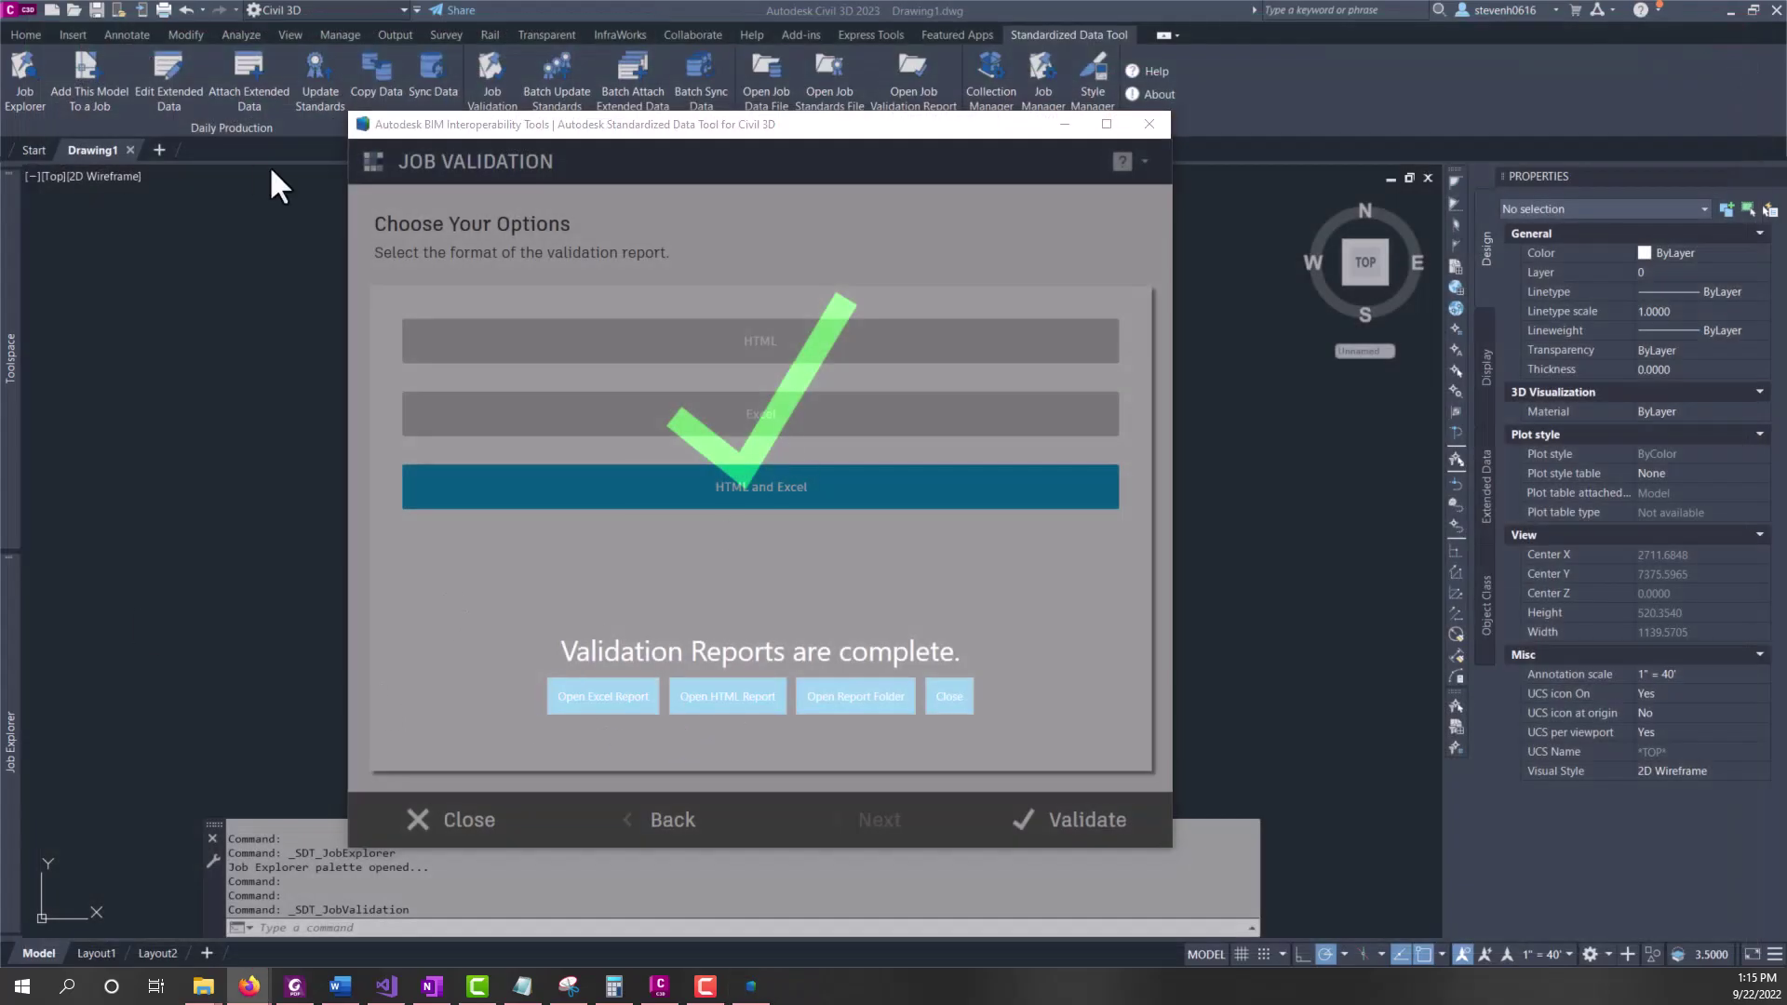
Bring up the HTML validation report showing 10 Checks, 8 Not Run, 2 Errors
{"action": "key", "text": "alt+Tab"}
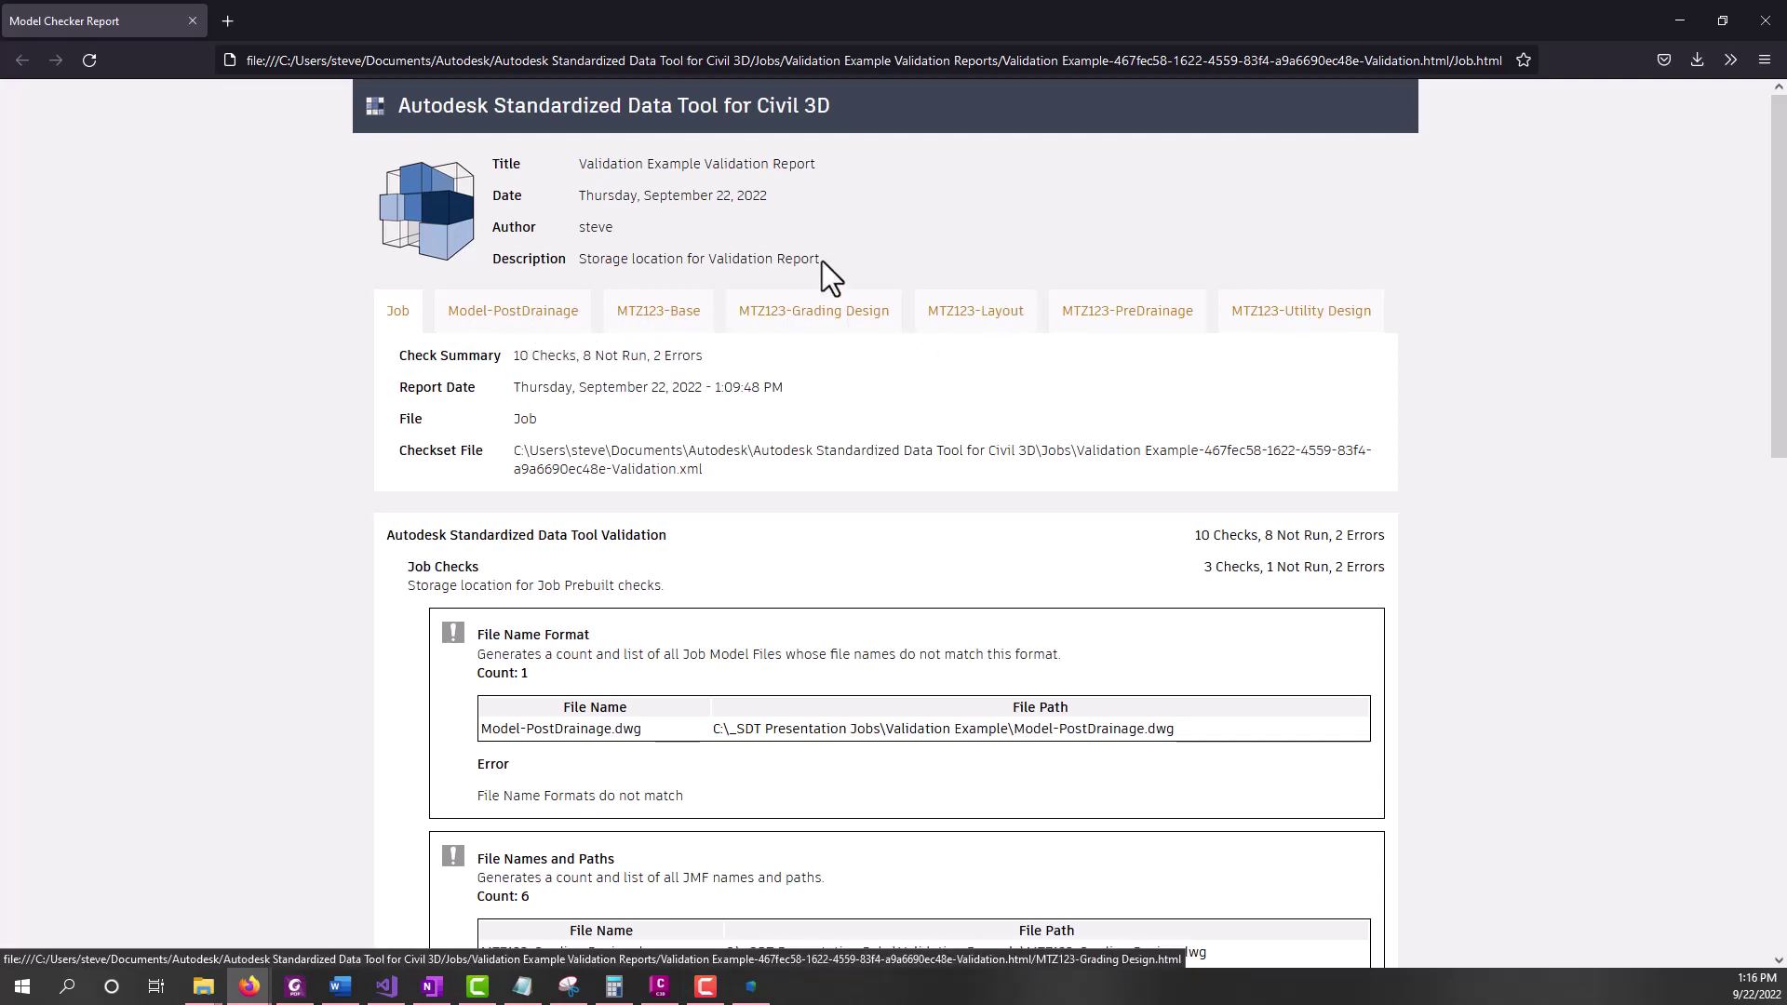
Review the Job report's model file table, highlighting the Model-PostDrainage.dwg entry and other rows
{"action": "scroll", "coordinate": [672, 221], "scroll_direction": "down", "scroll_amount": 3}
{"action": "scroll", "coordinate": [457, 228], "scroll_direction": "up", "scroll_amount": 2}
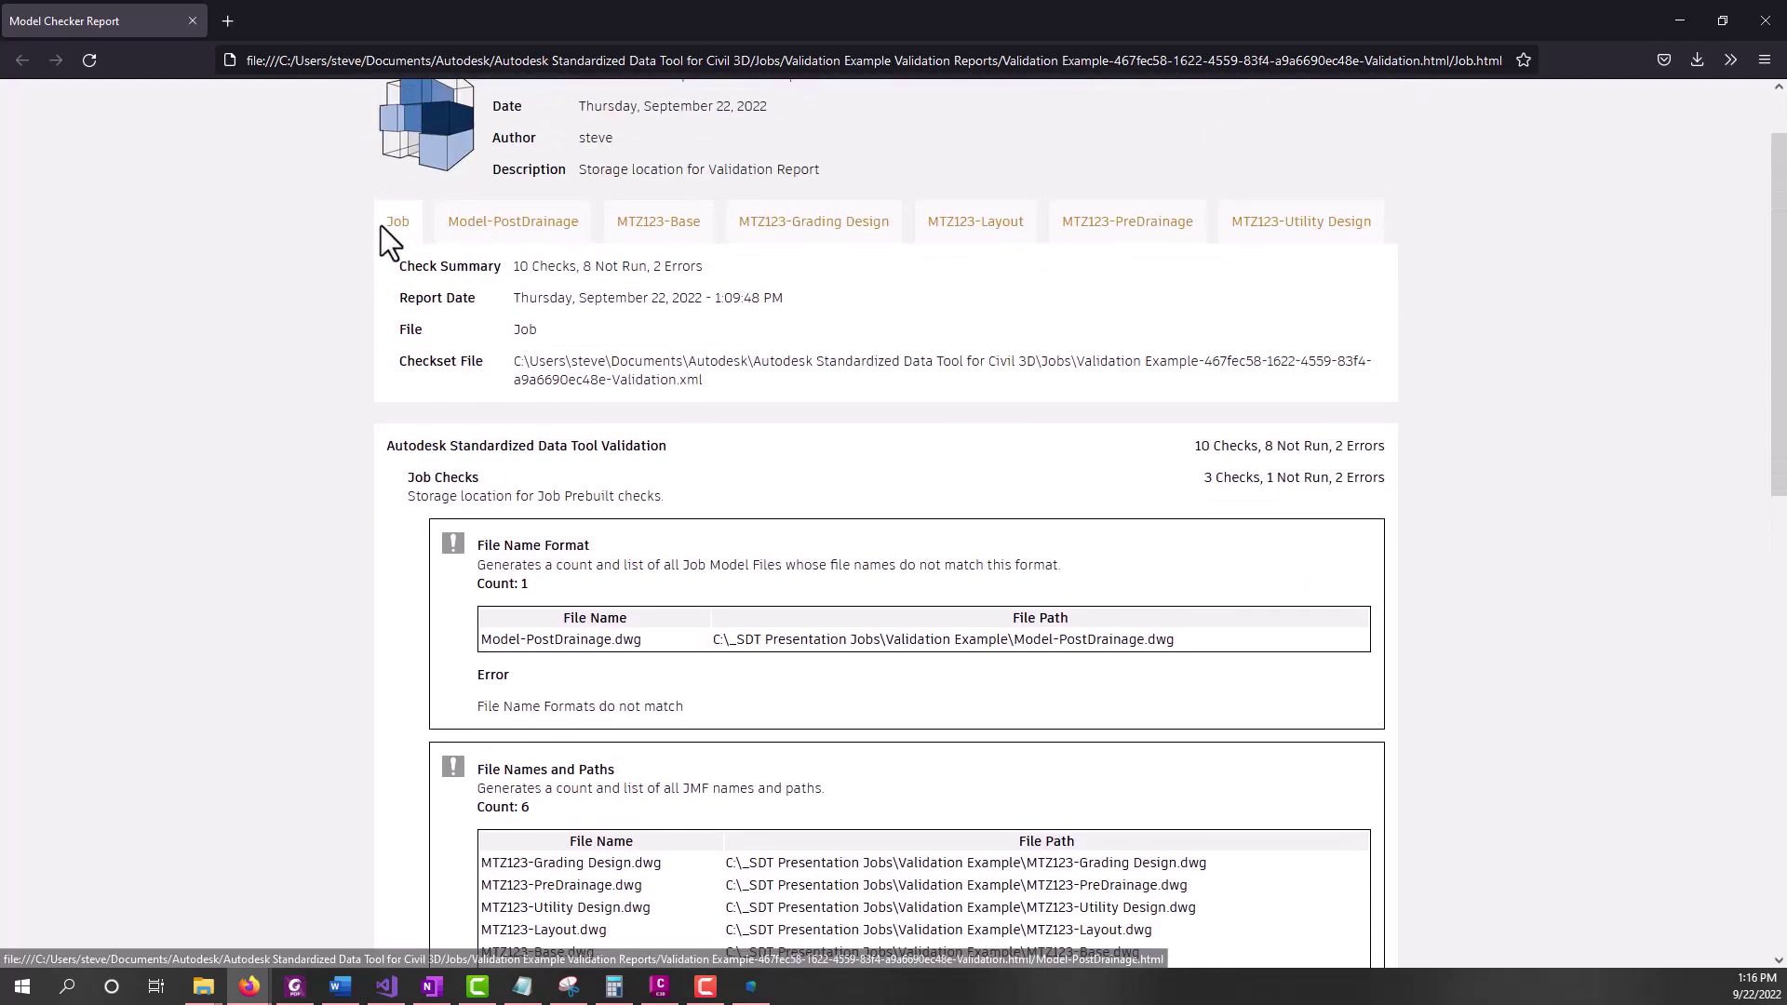
{"action": "scroll", "coordinate": [518, 242], "scroll_direction": "down", "scroll_amount": 3}
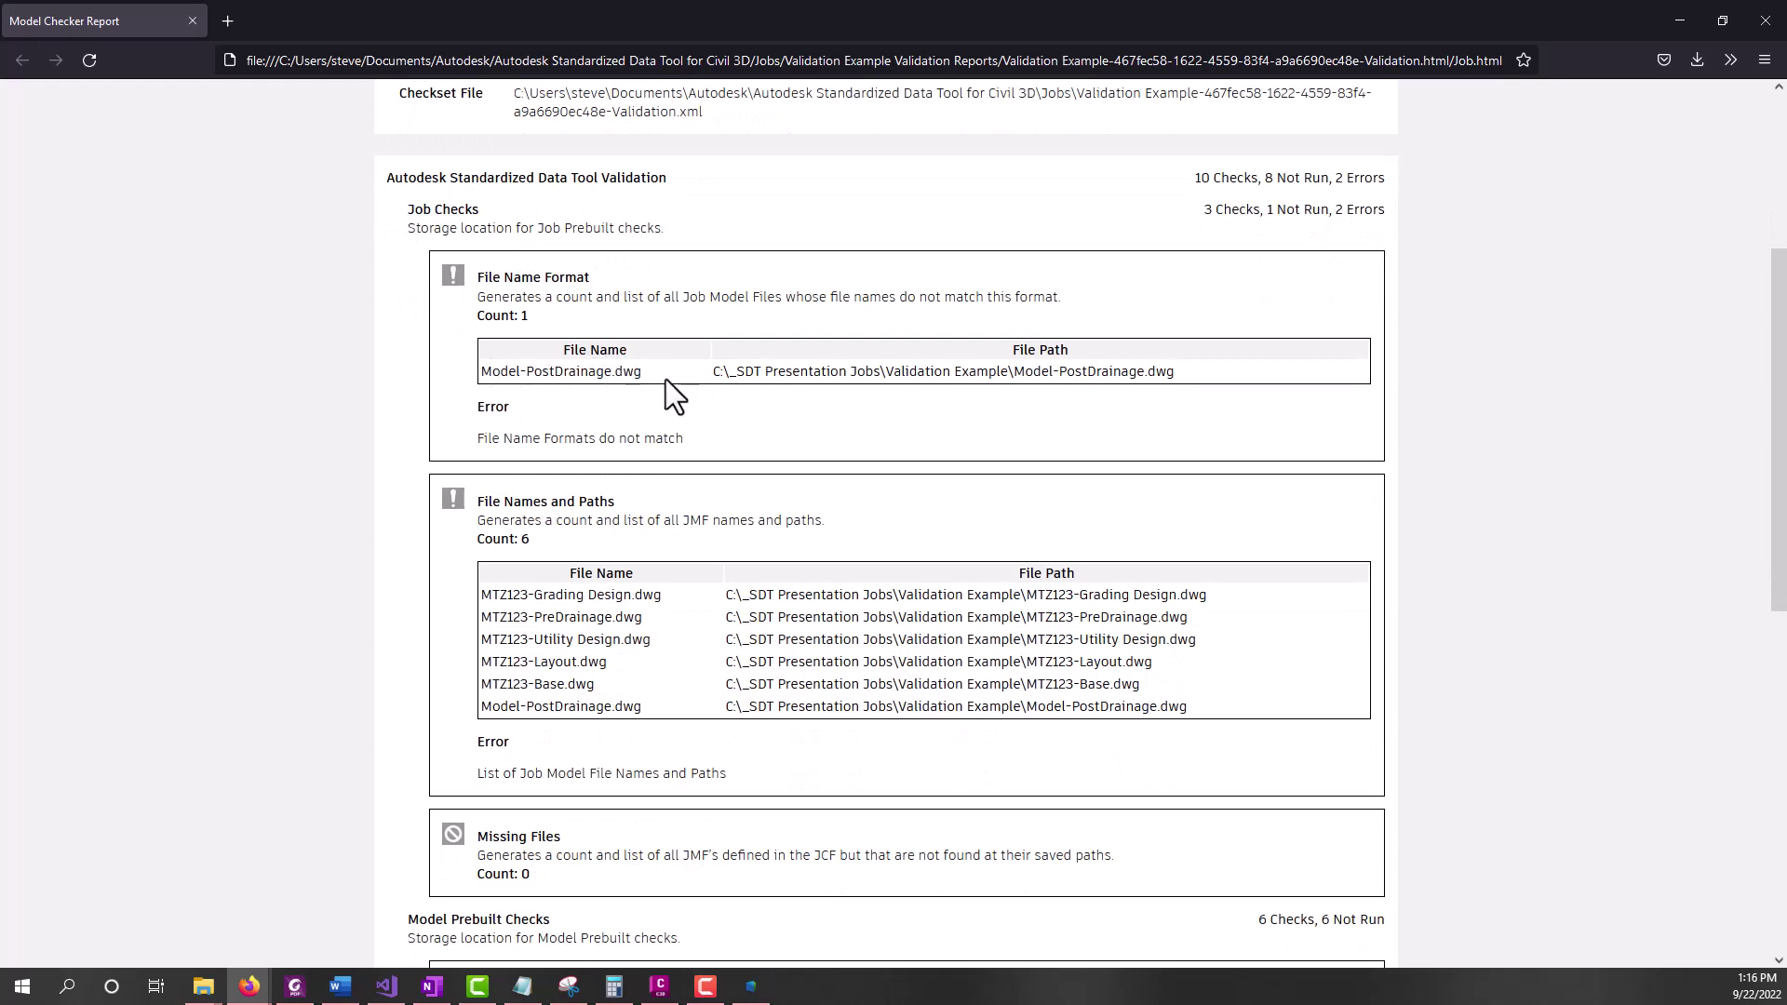
{"action": "left_click_drag", "start_coordinate": [652, 372], "coordinate": [483, 383]}
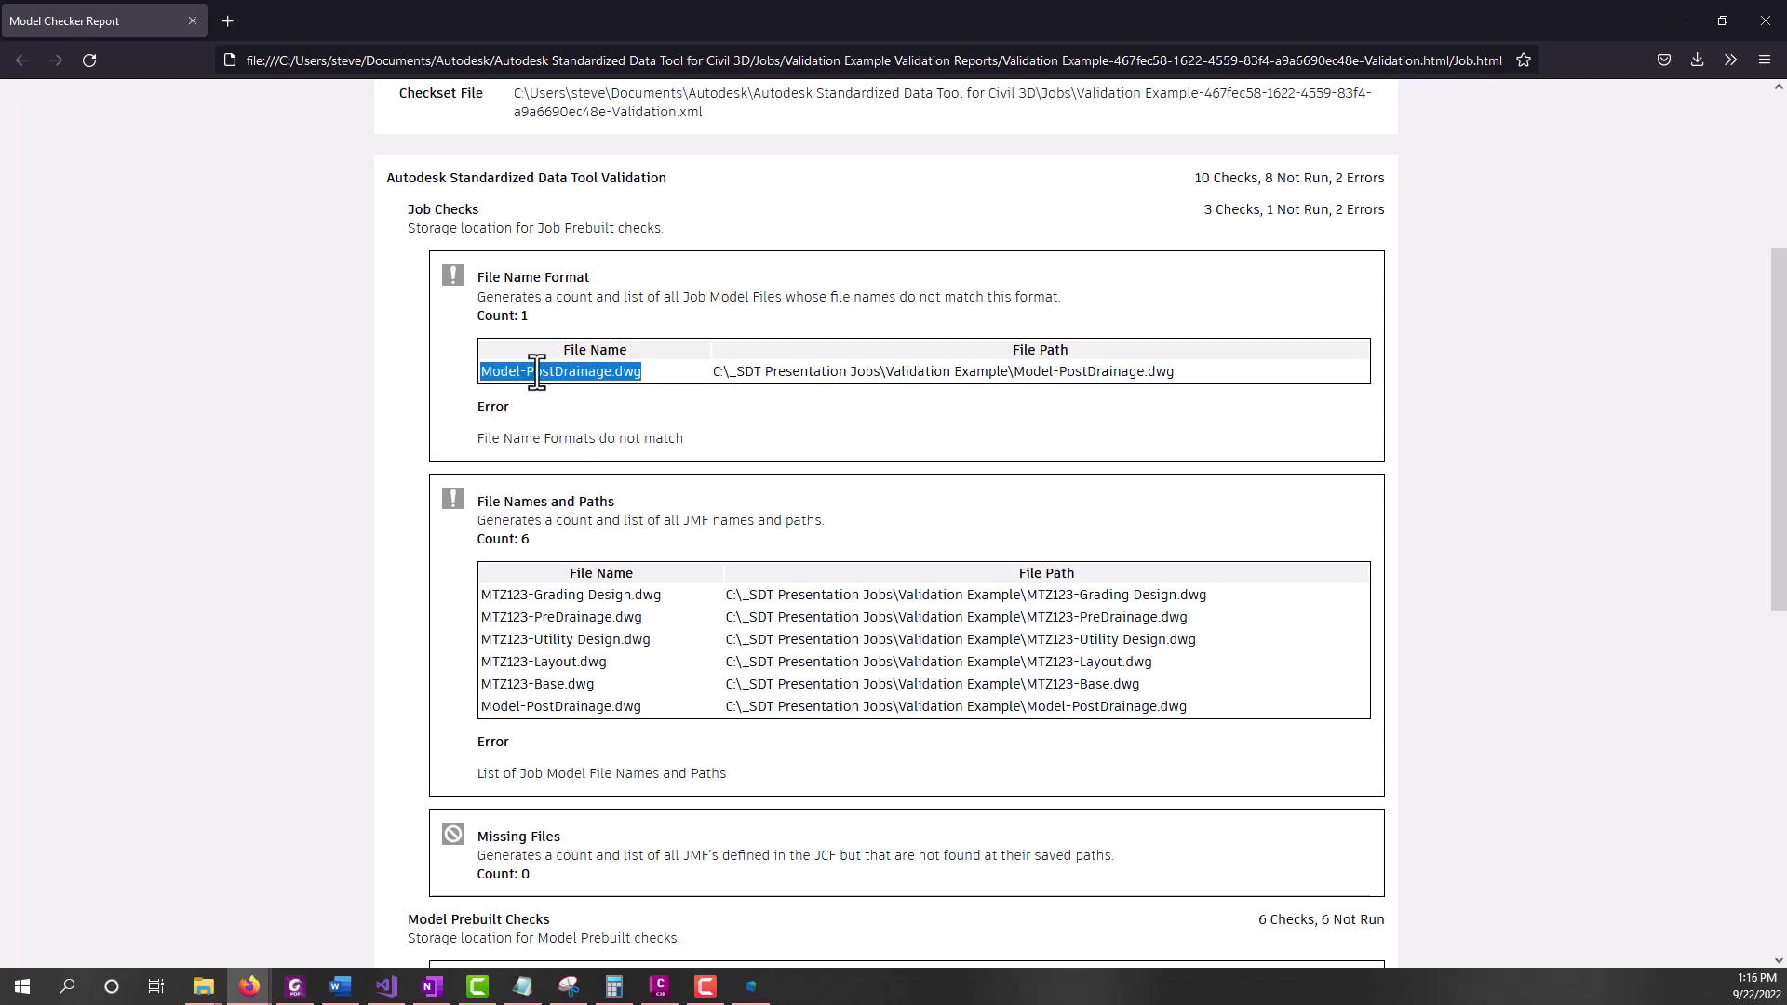
{"action": "scroll", "coordinate": [635, 376], "scroll_direction": "down", "scroll_amount": 3}
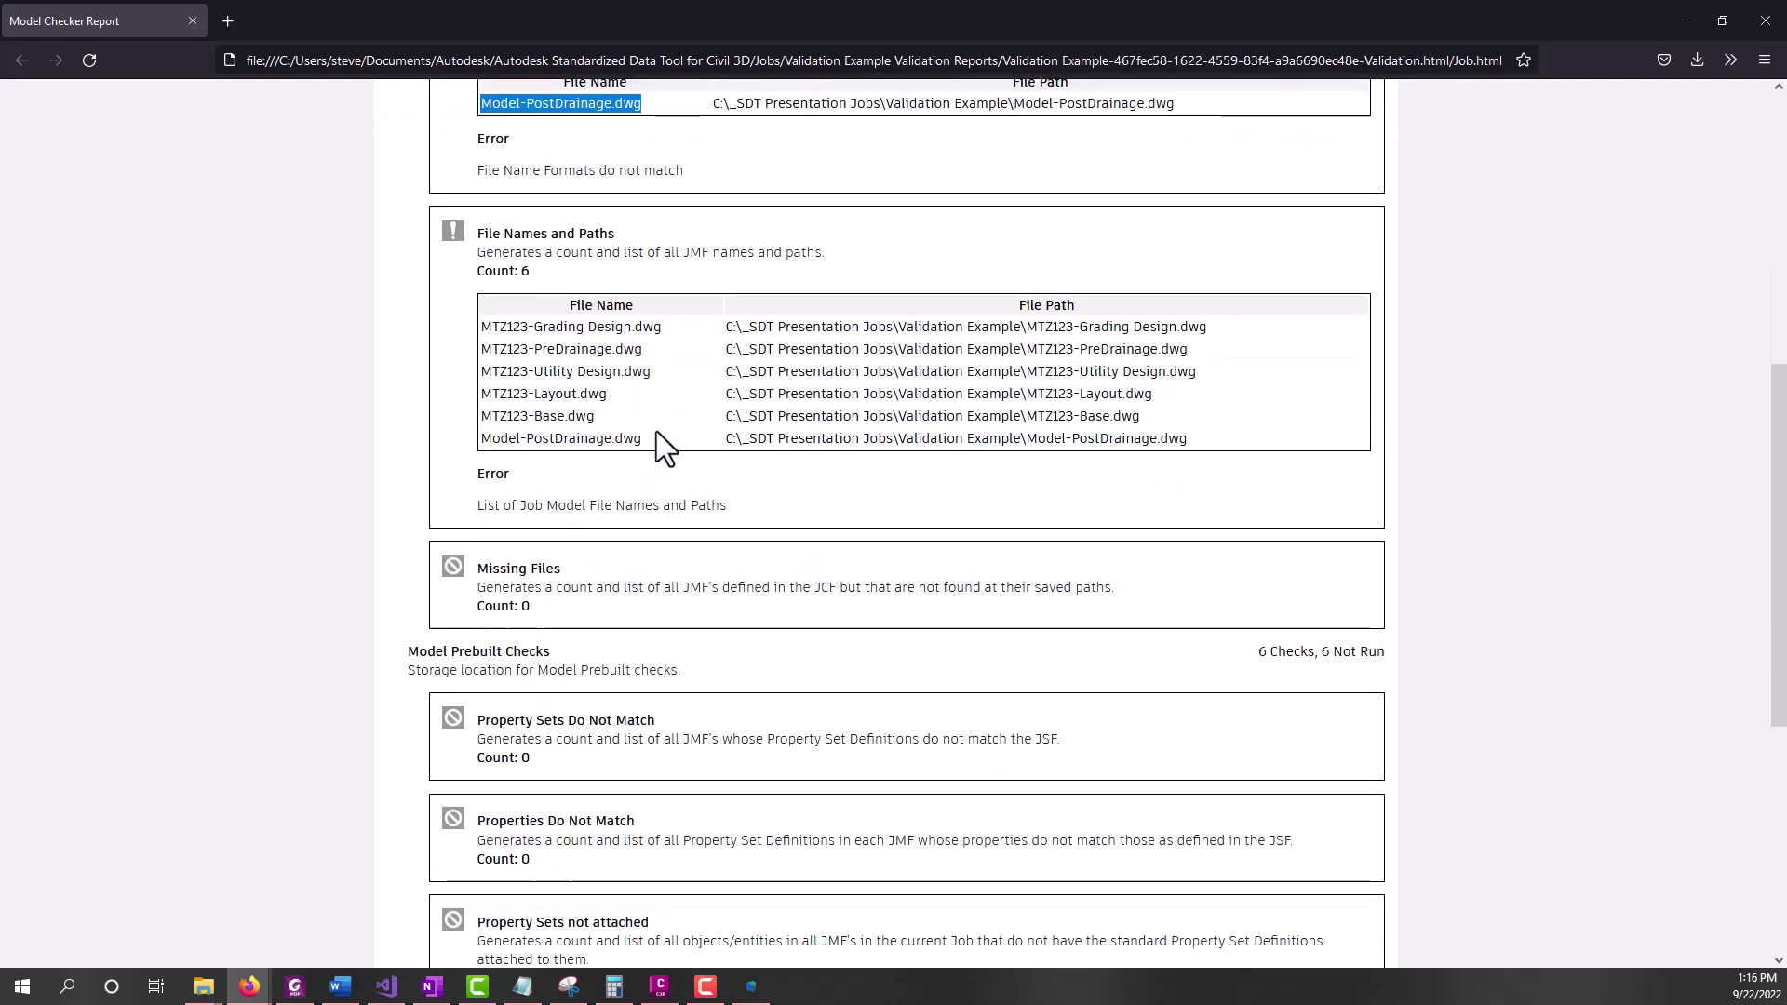
{"action": "left_click_drag", "start_coordinate": [656, 435], "coordinate": [464, 320]}
{"action": "left_click", "coordinate": [623, 414]}
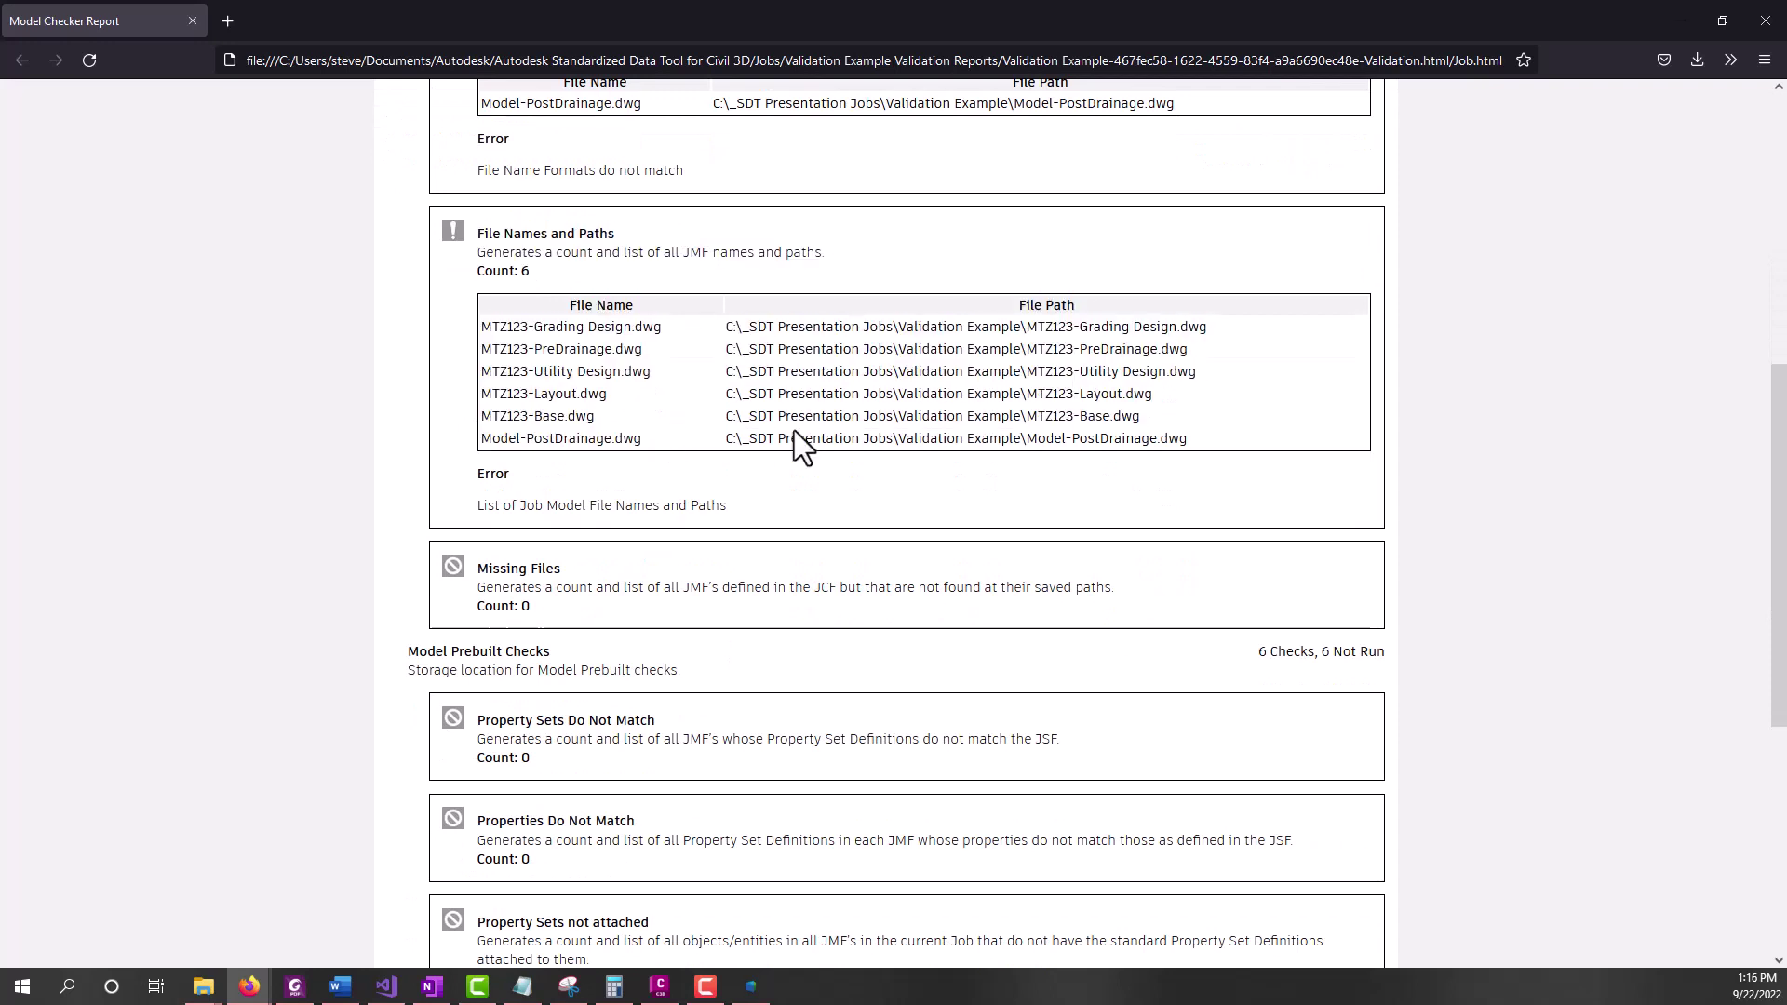
{"action": "left_click_drag", "start_coordinate": [946, 437], "coordinate": [559, 350]}
{"action": "left_click", "coordinate": [984, 438]}
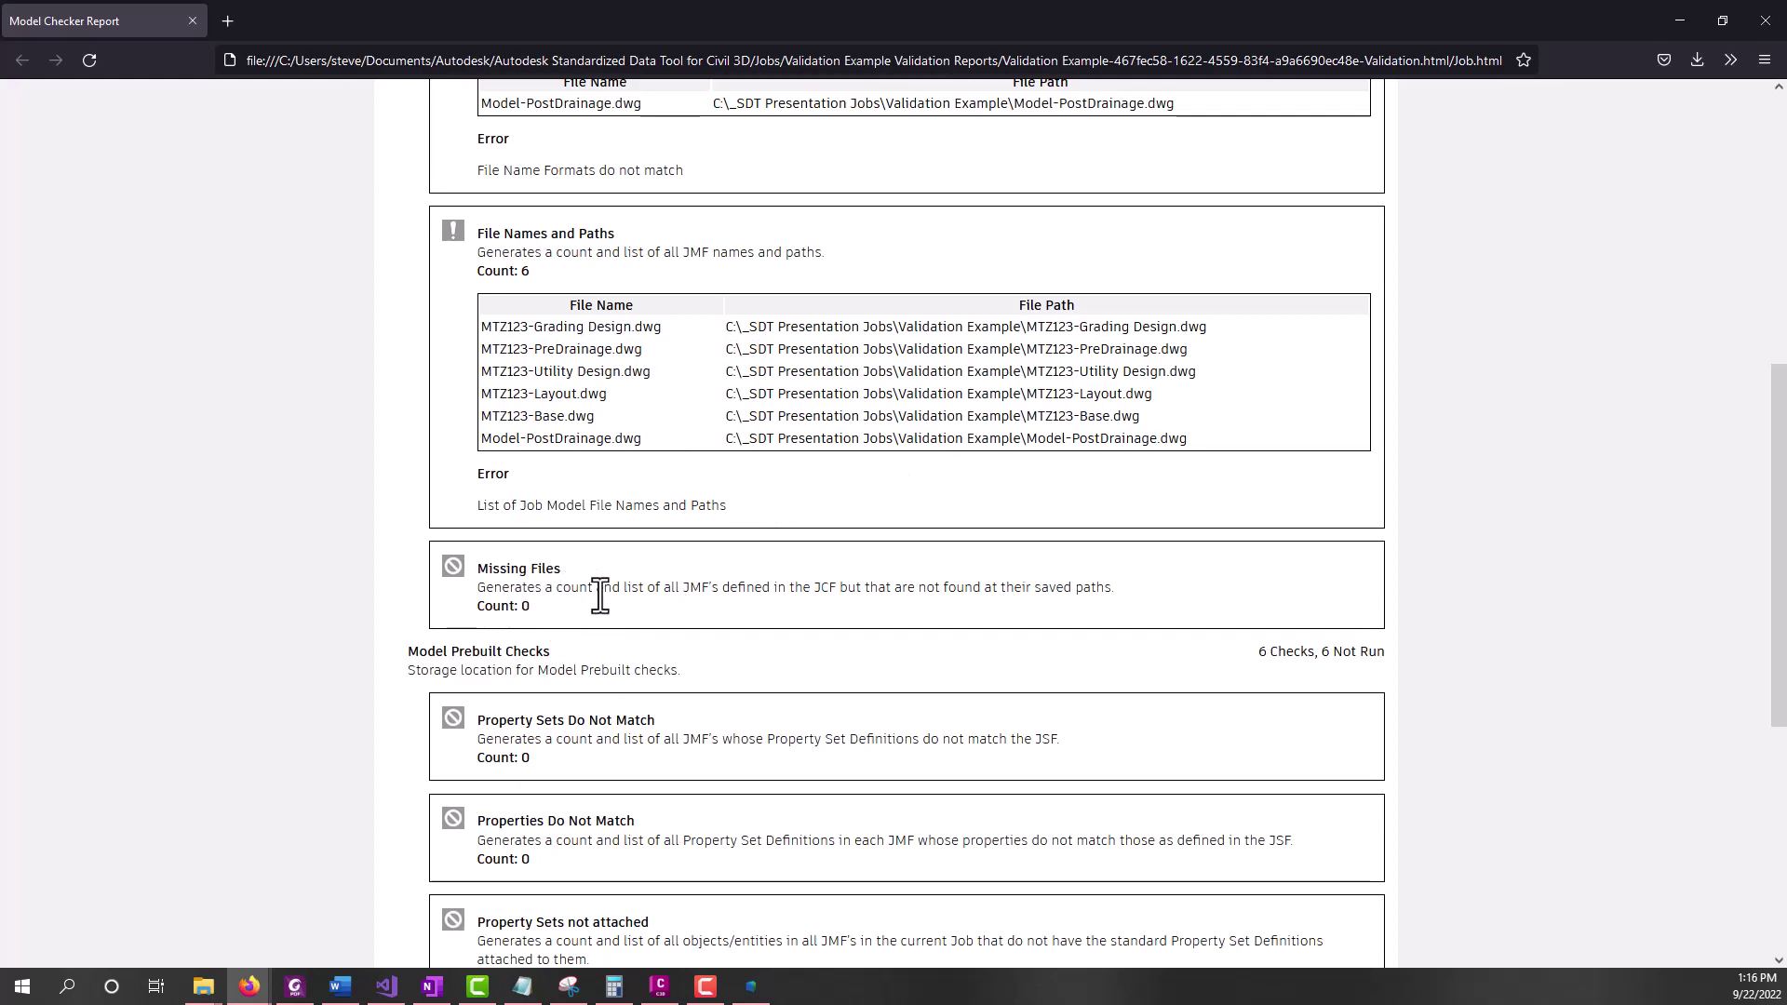
{"action": "scroll", "coordinate": [649, 521], "scroll_direction": "up", "scroll_amount": 6}
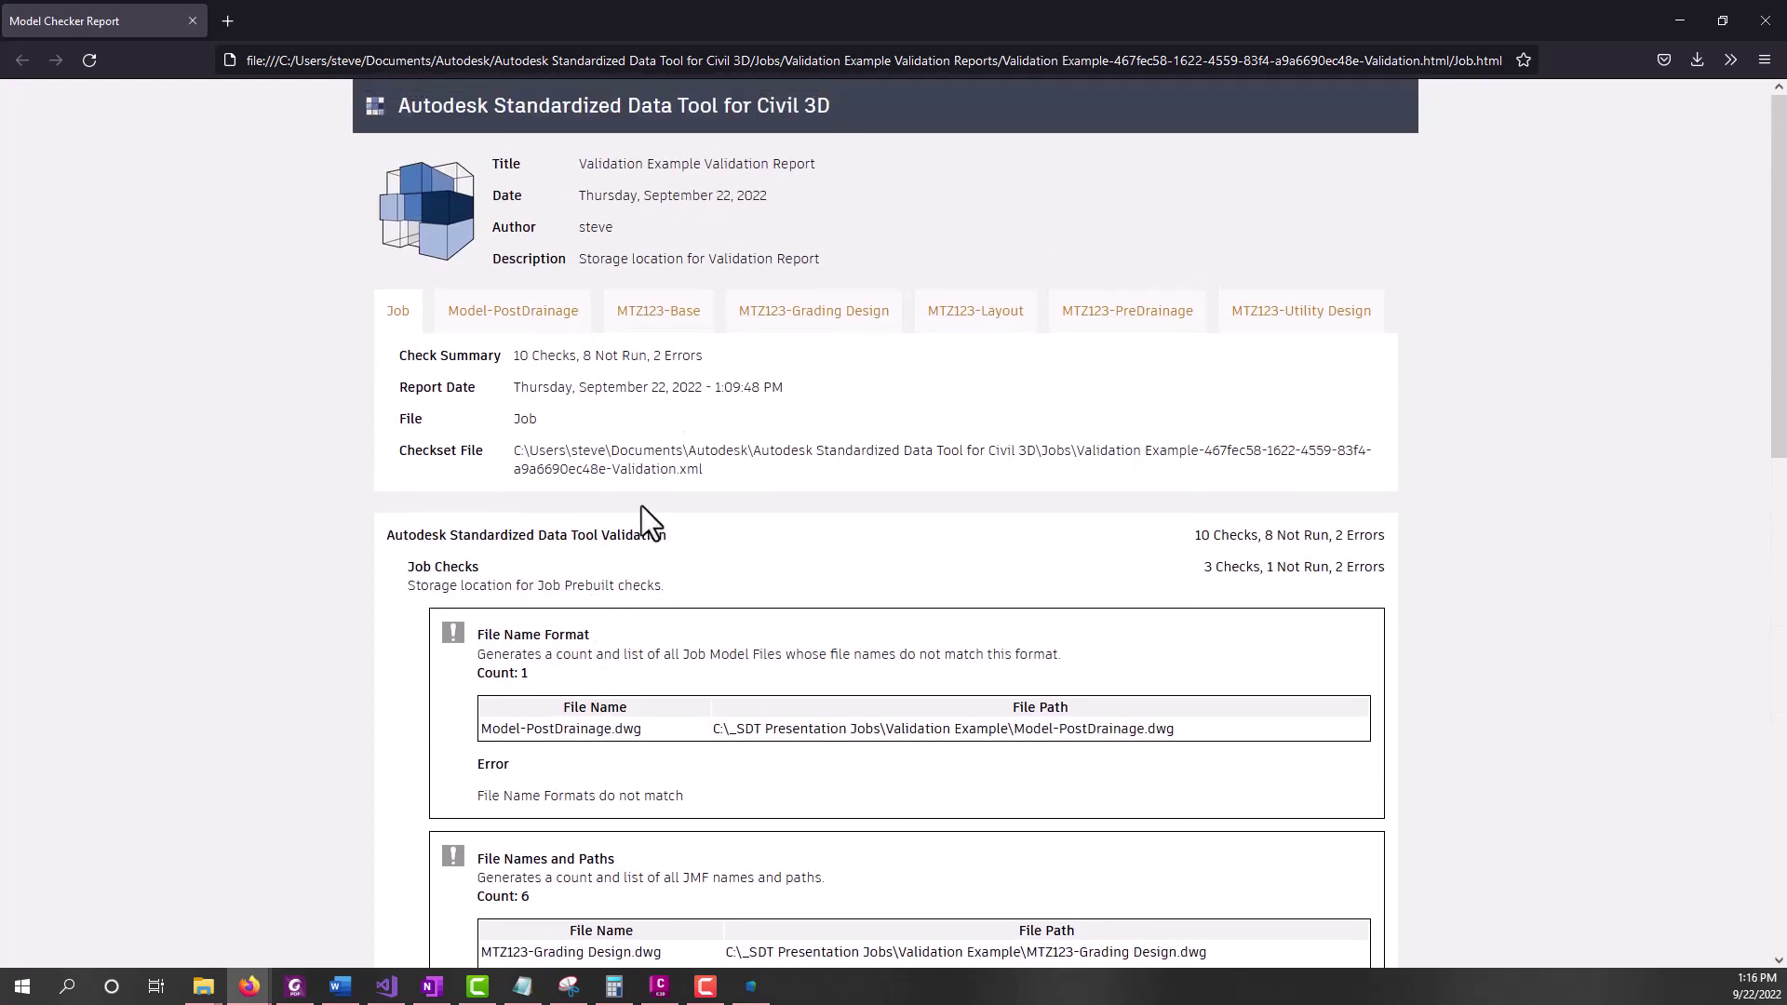
{"action": "left_click", "coordinate": [473, 324]}
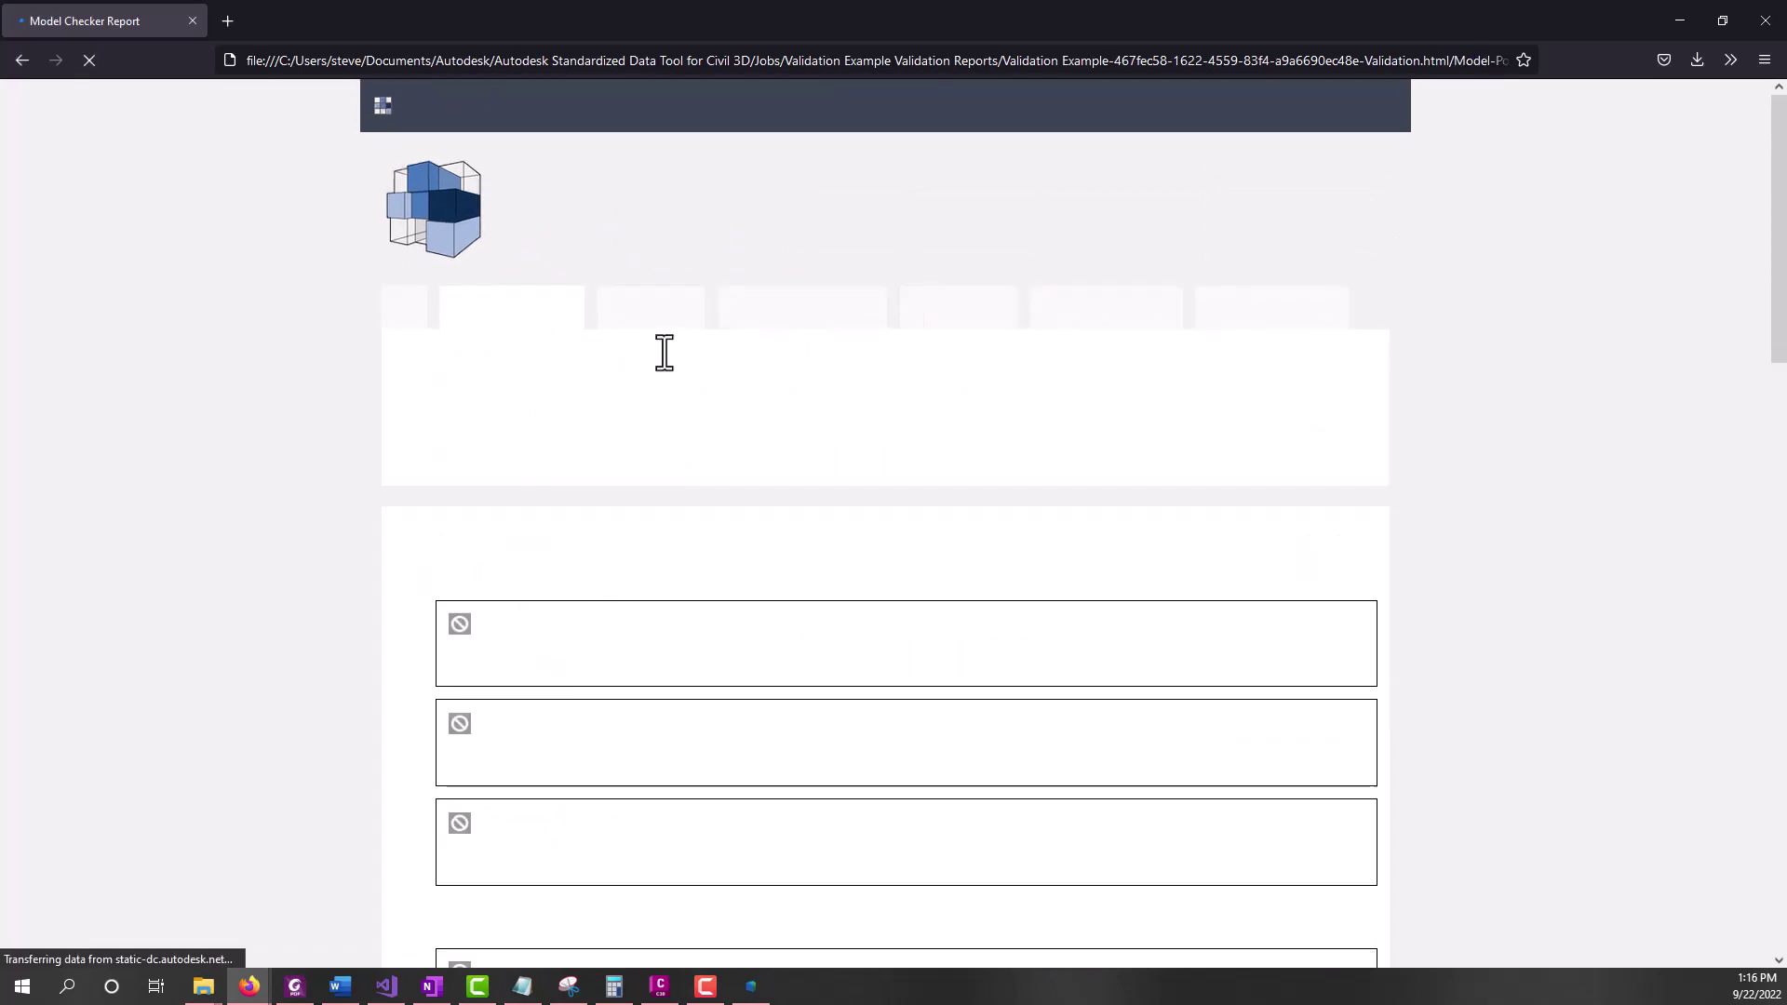
{"action": "scroll", "coordinate": [678, 388], "scroll_direction": "down", "scroll_amount": 5}
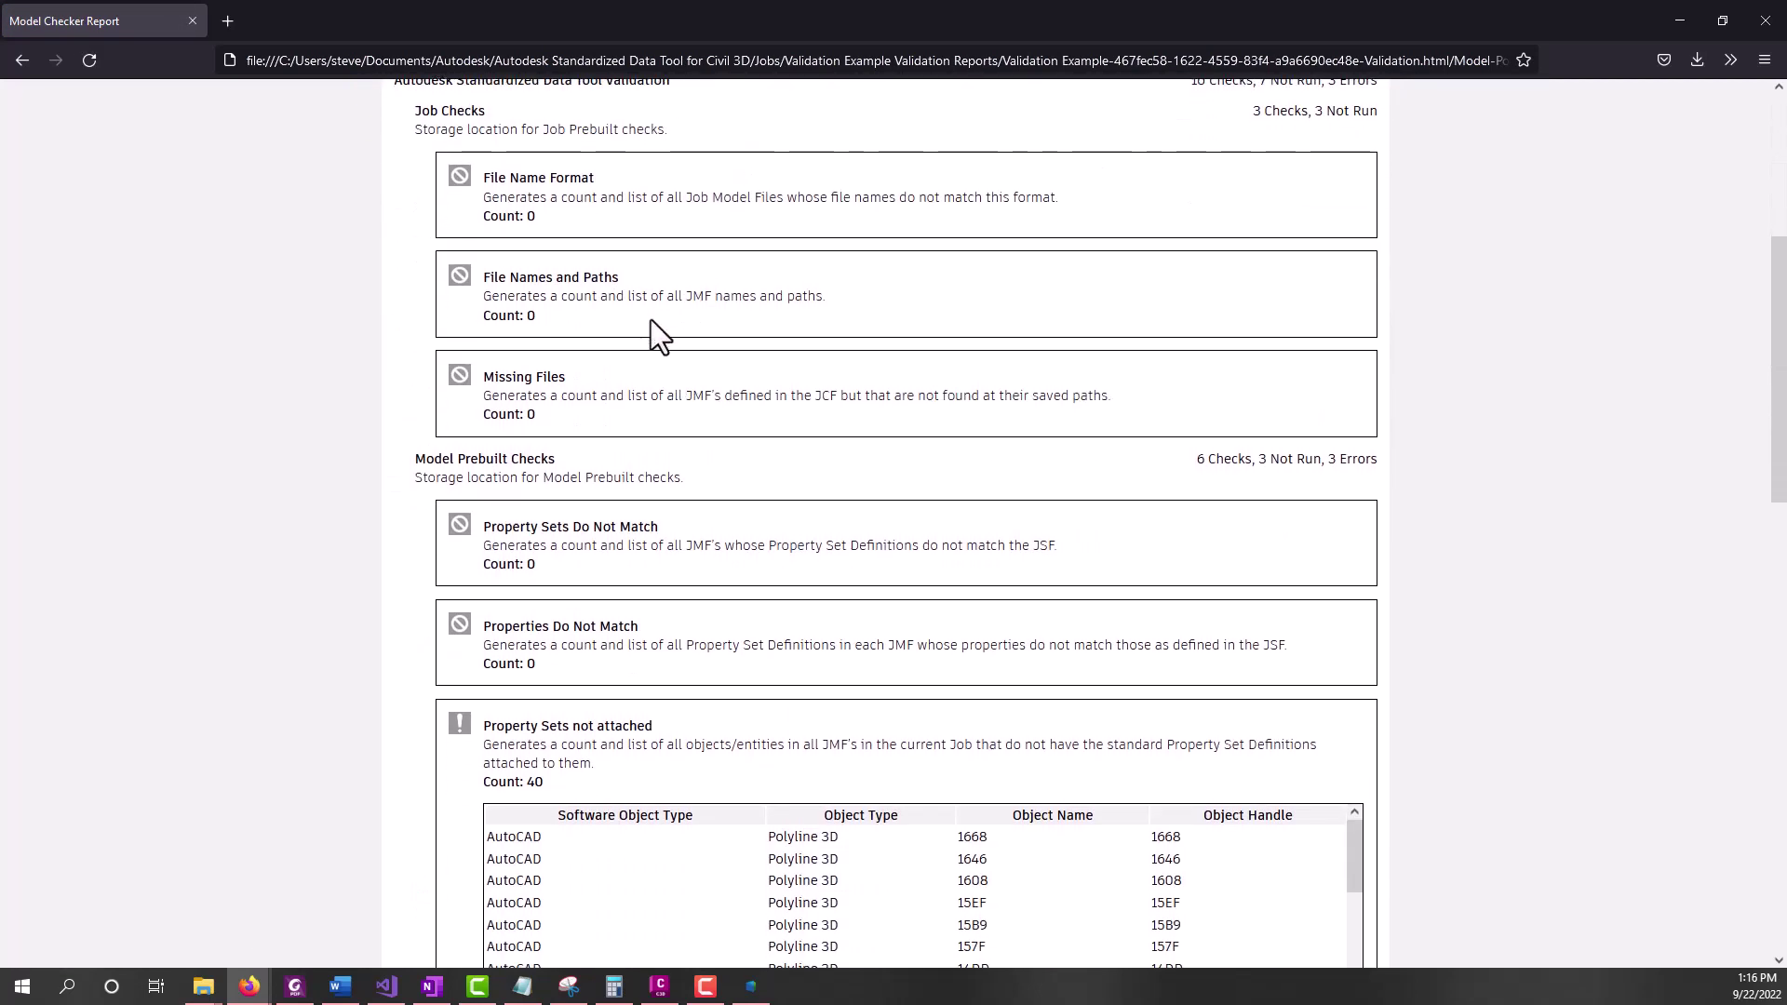
{"action": "scroll", "coordinate": [643, 307], "scroll_direction": "down", "scroll_amount": 3}
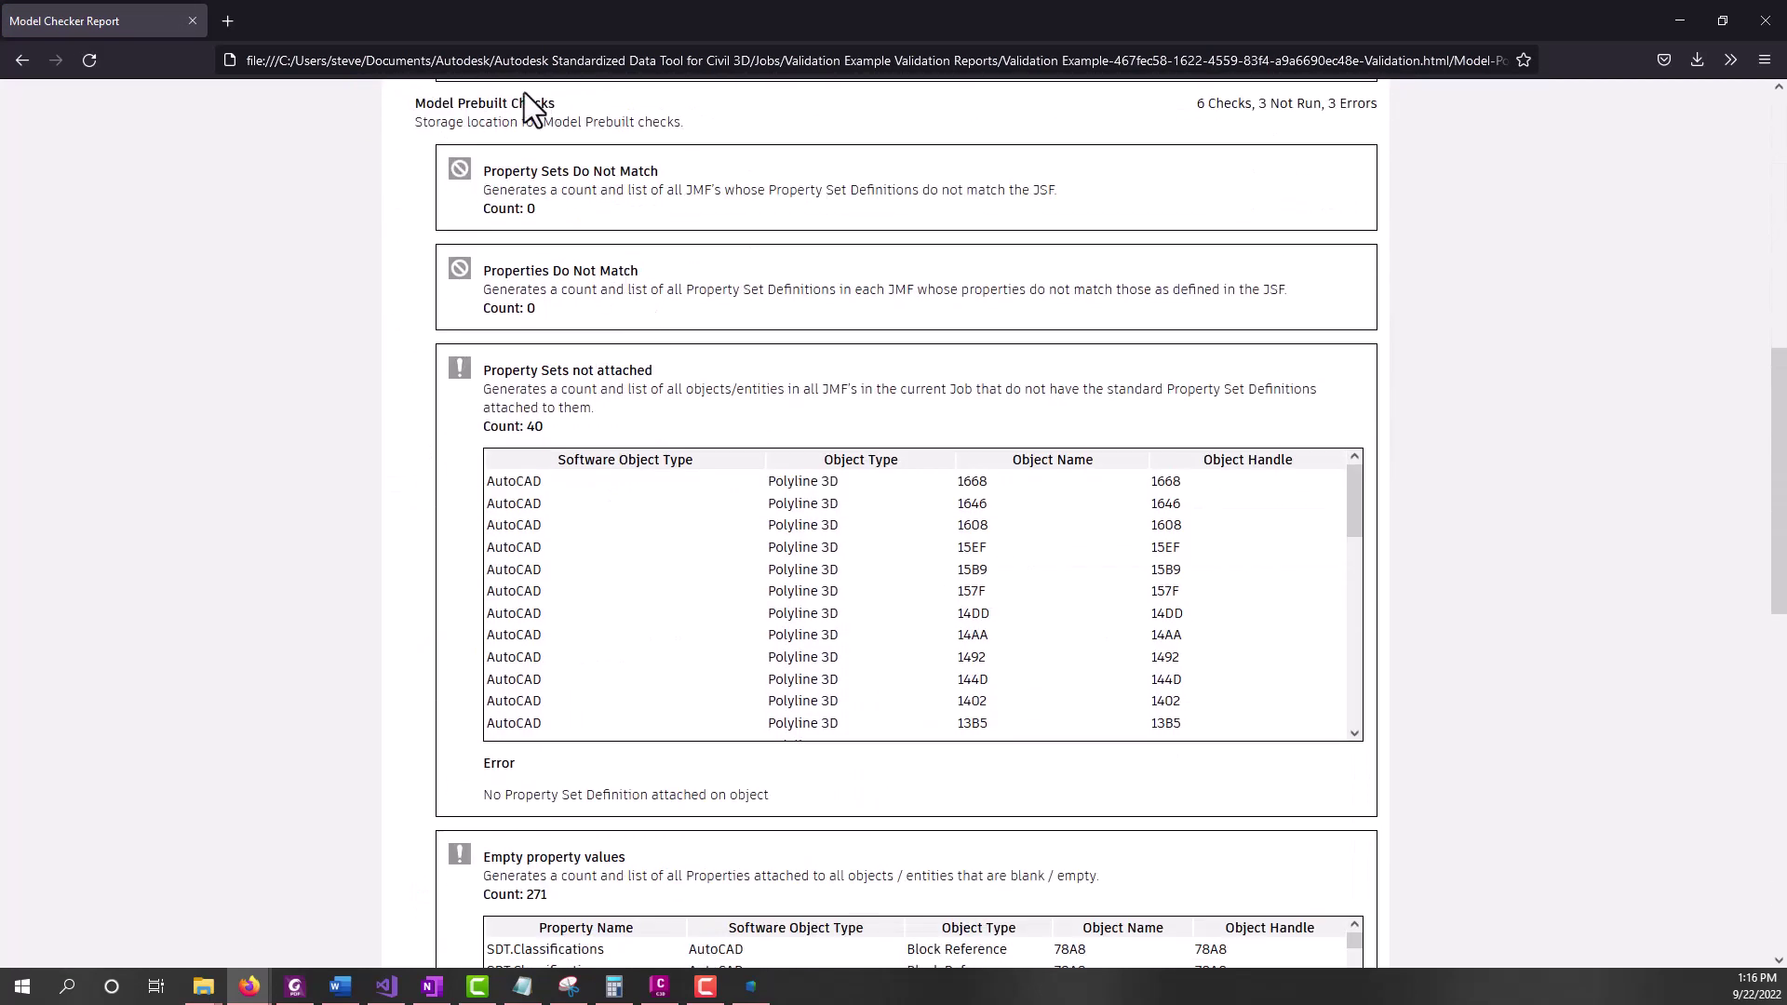
{"action": "scroll", "coordinate": [546, 132], "scroll_direction": "down", "scroll_amount": 2}
{"action": "scroll", "coordinate": [652, 177], "scroll_direction": "up", "scroll_amount": 2}
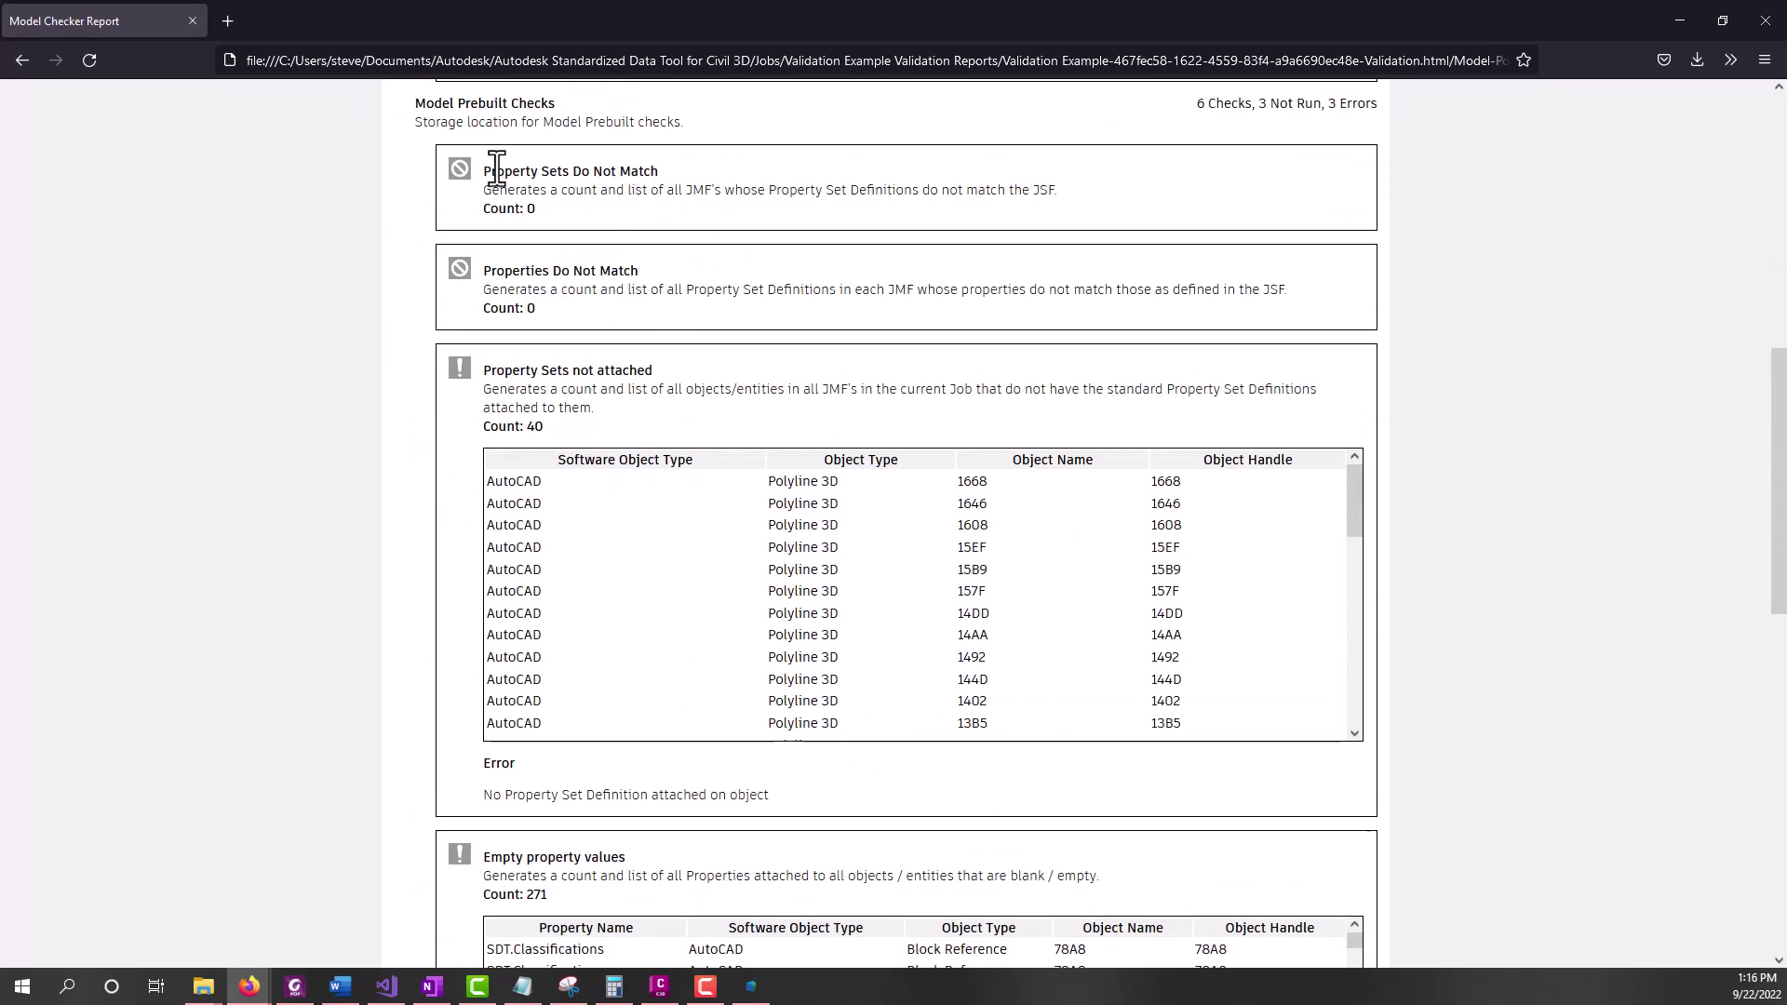
{"action": "scroll", "coordinate": [637, 244], "scroll_direction": "down", "scroll_amount": 3}
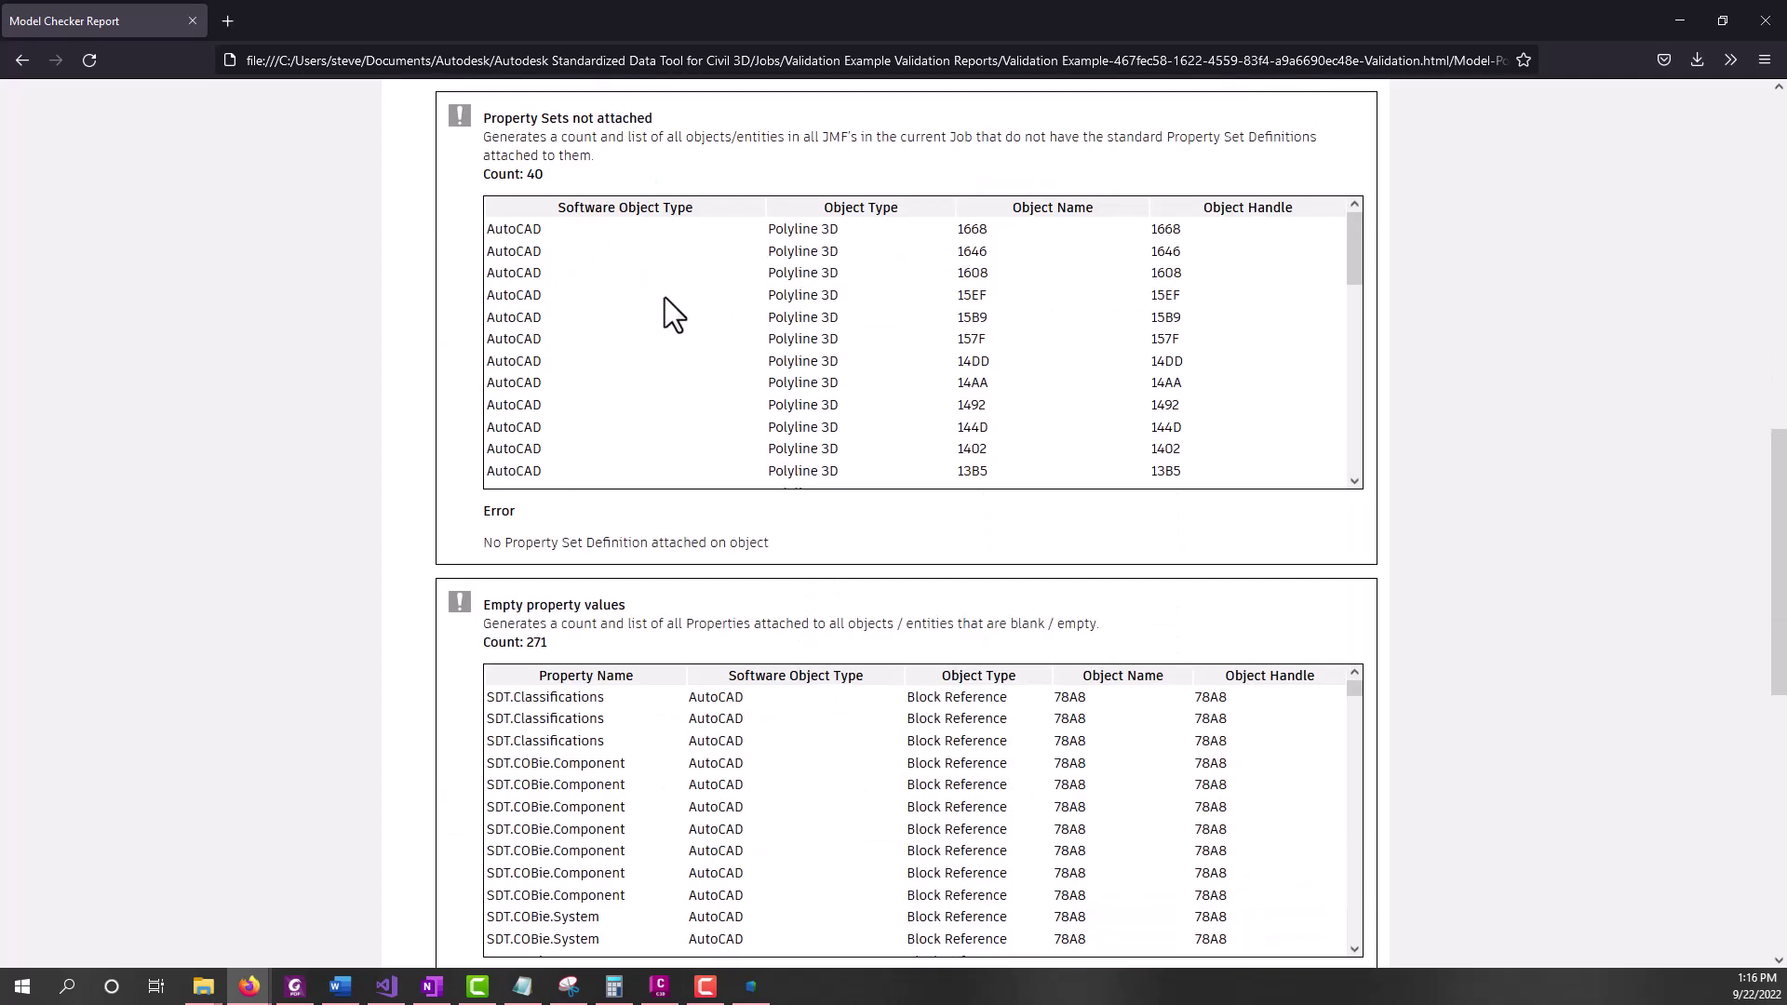
{"action": "scroll", "coordinate": [667, 298], "scroll_direction": "up", "scroll_amount": 2}
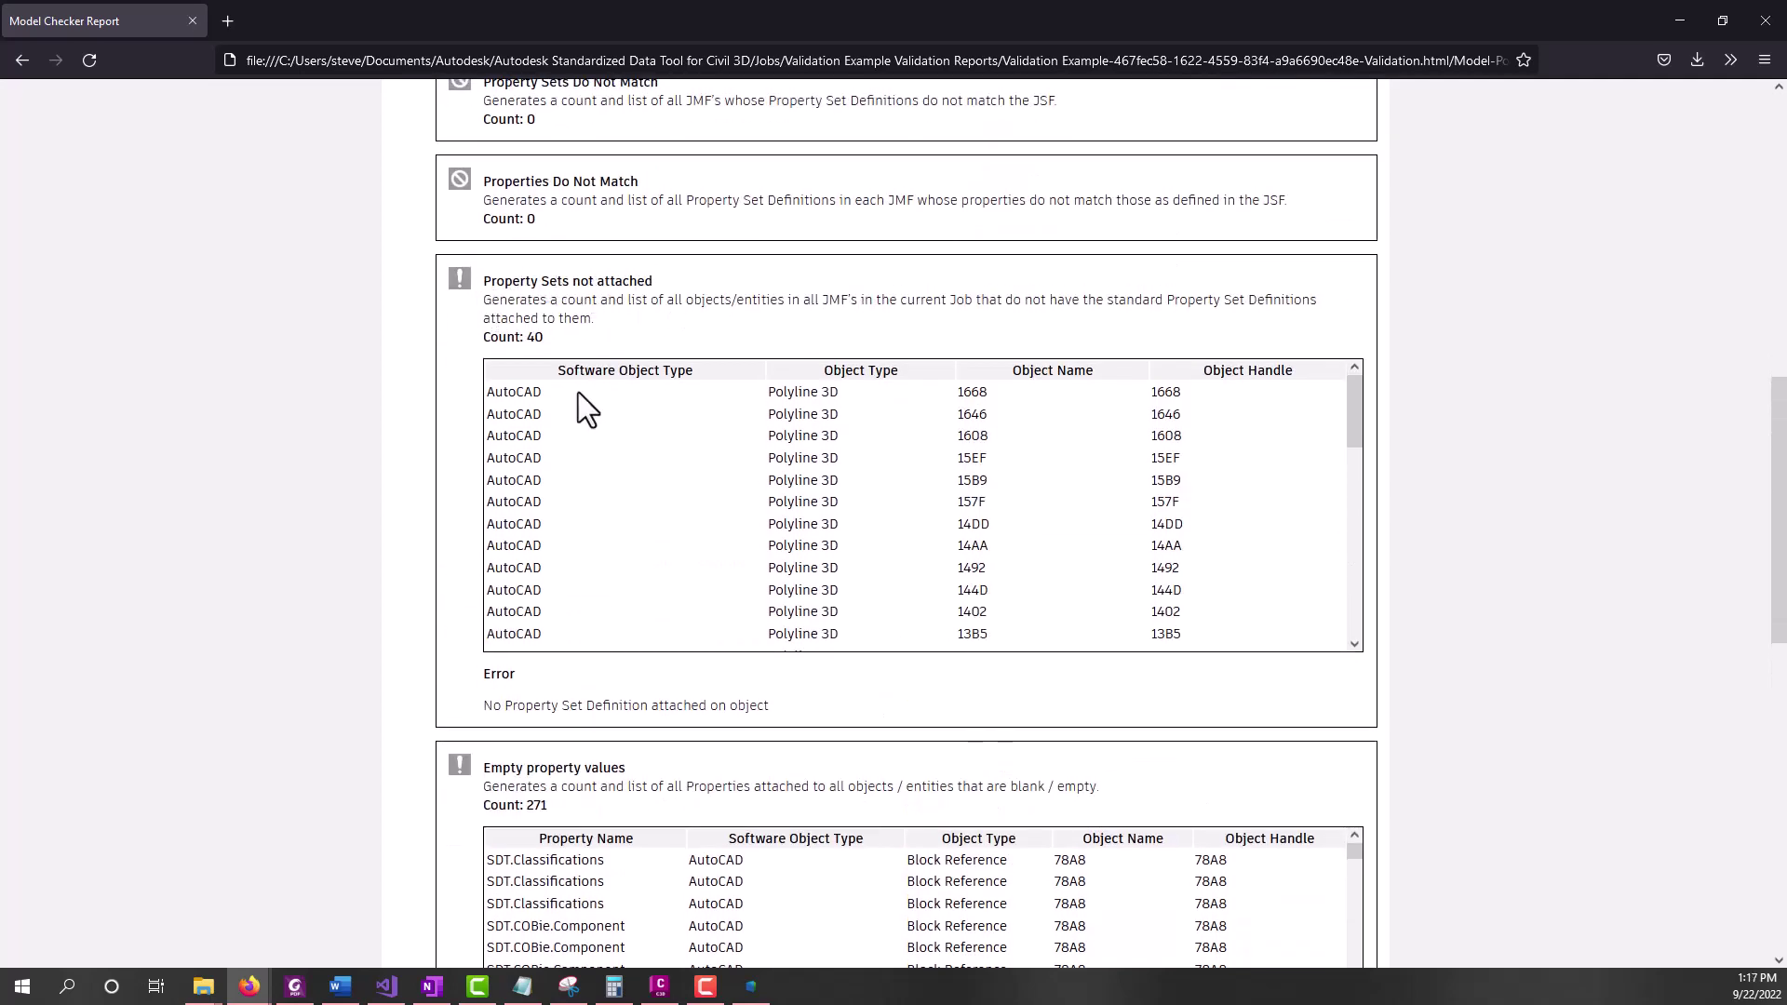
{"action": "scroll", "coordinate": [700, 445], "scroll_direction": "down", "scroll_amount": 6}
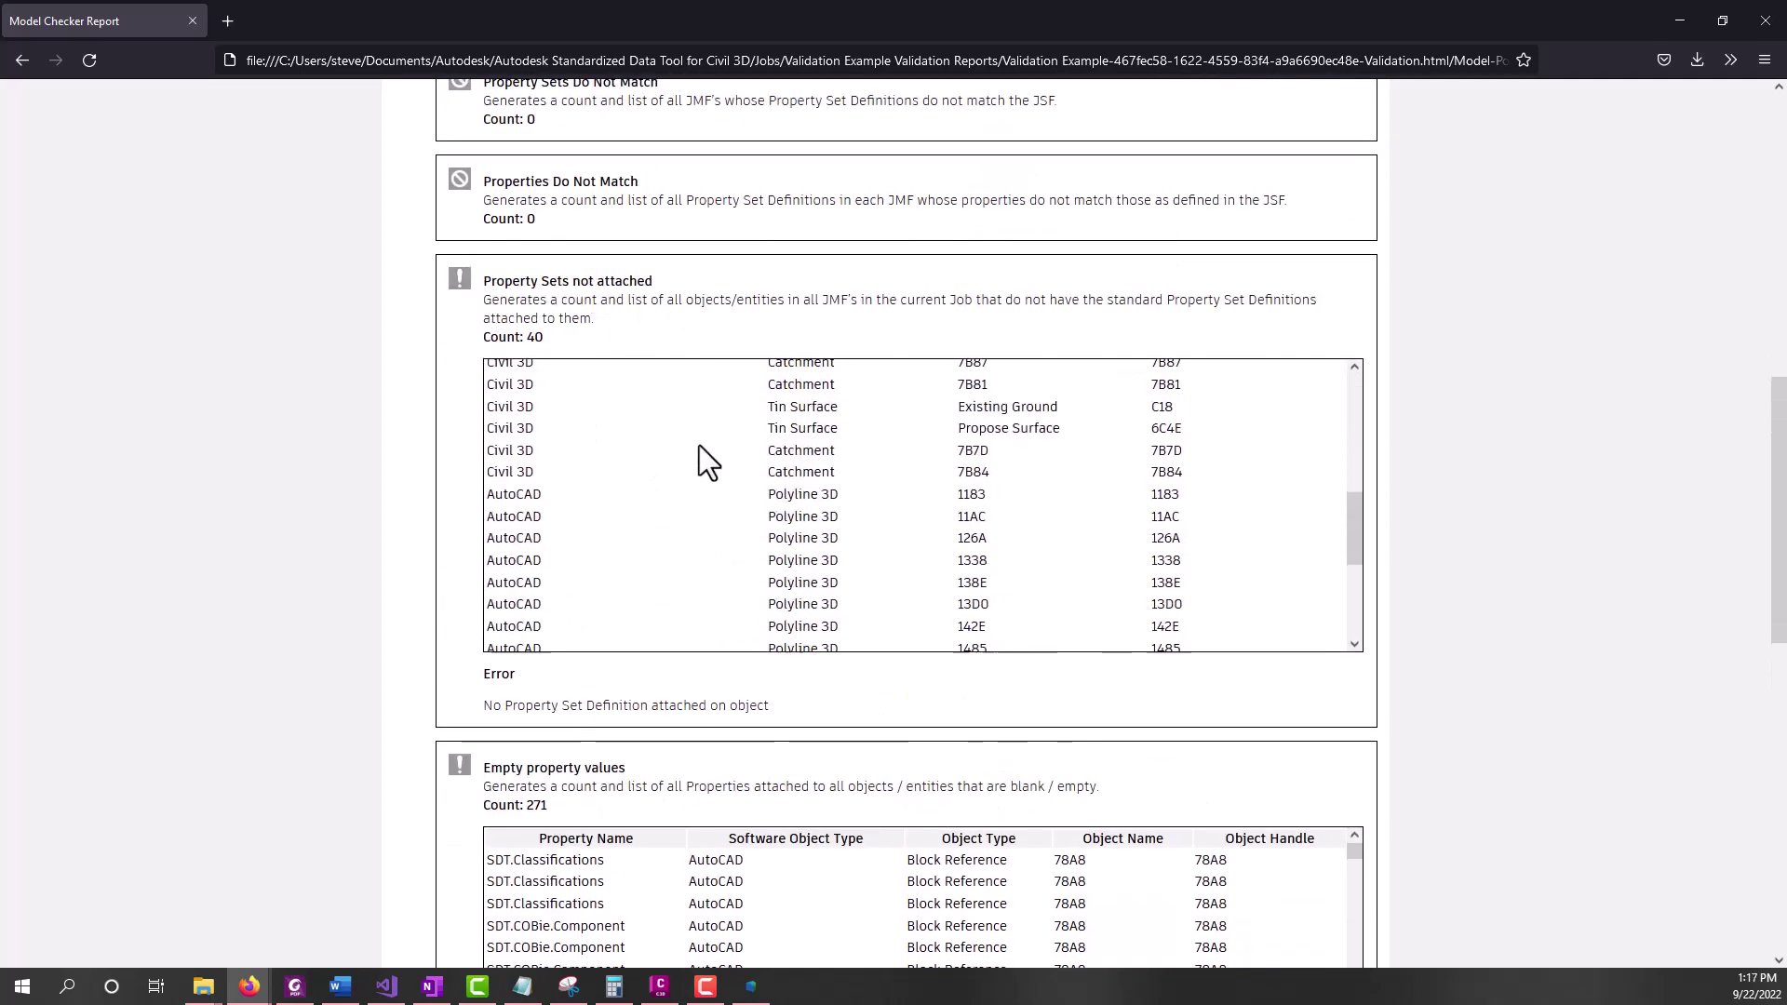
{"action": "scroll", "coordinate": [700, 445], "scroll_direction": "up", "scroll_amount": 6}
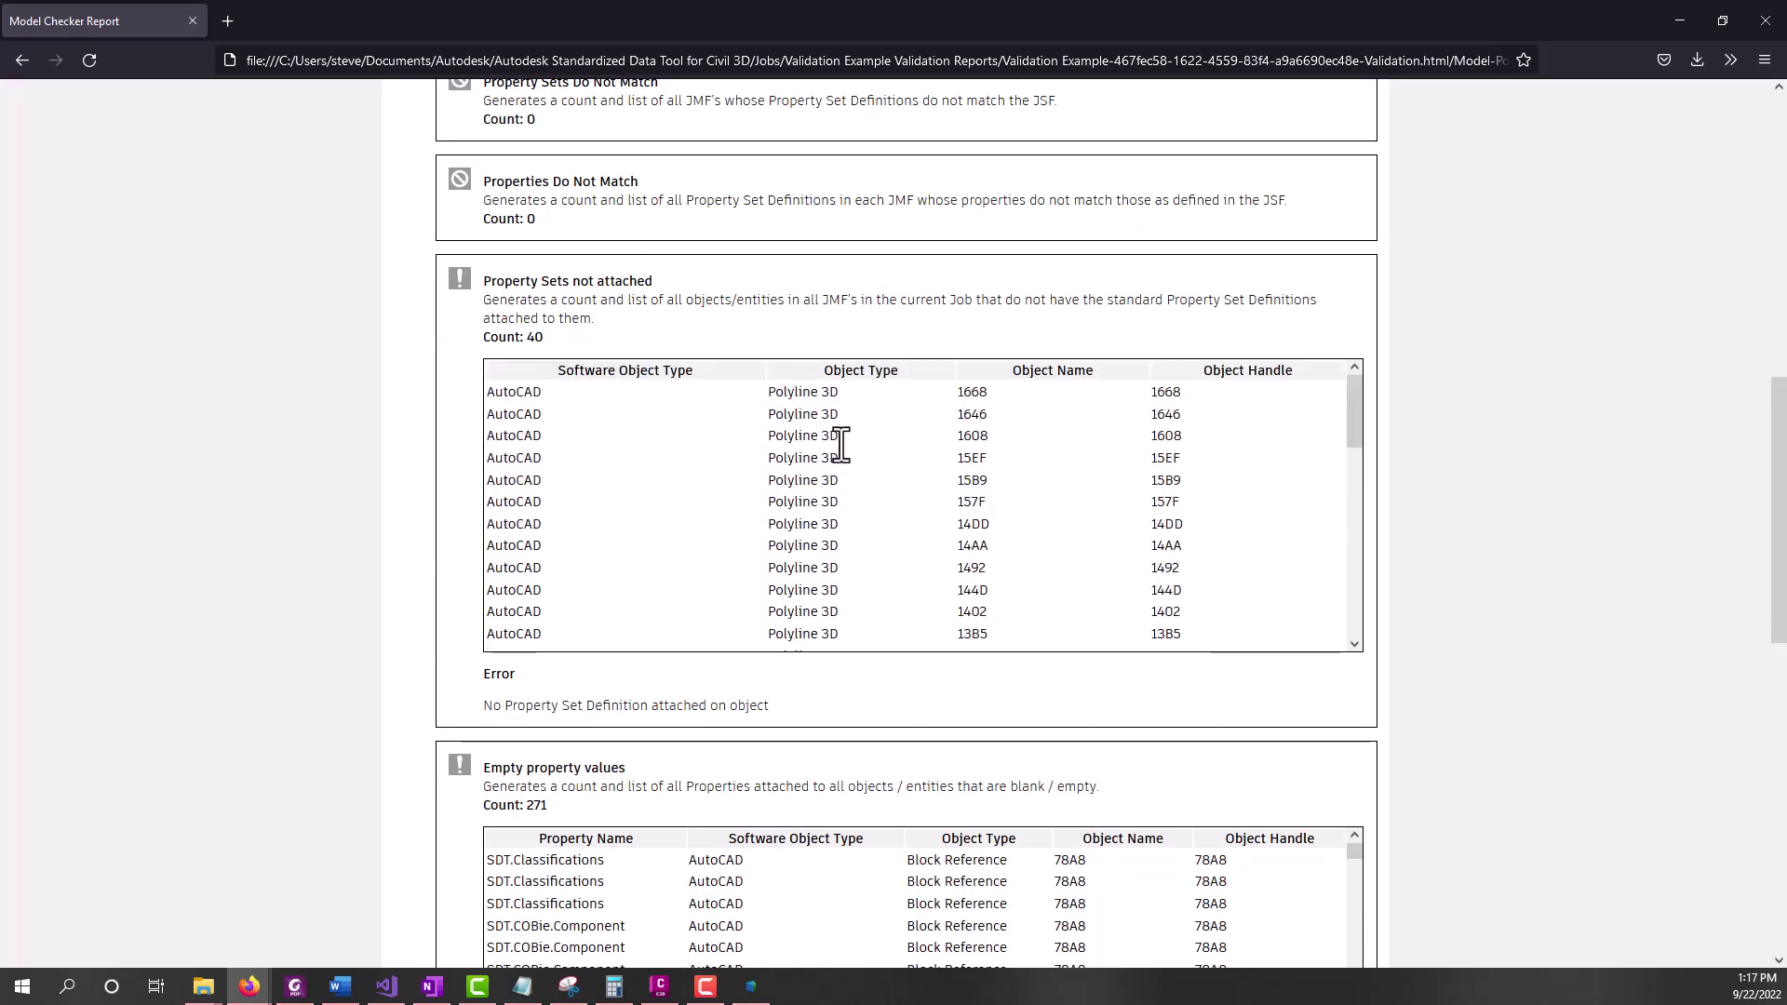
{"action": "scroll", "coordinate": [854, 453], "scroll_direction": "down", "scroll_amount": 2}
{"action": "scroll", "coordinate": [862, 475], "scroll_direction": "down", "scroll_amount": 4}
{"action": "scroll", "coordinate": [867, 500], "scroll_direction": "down", "scroll_amount": 5}
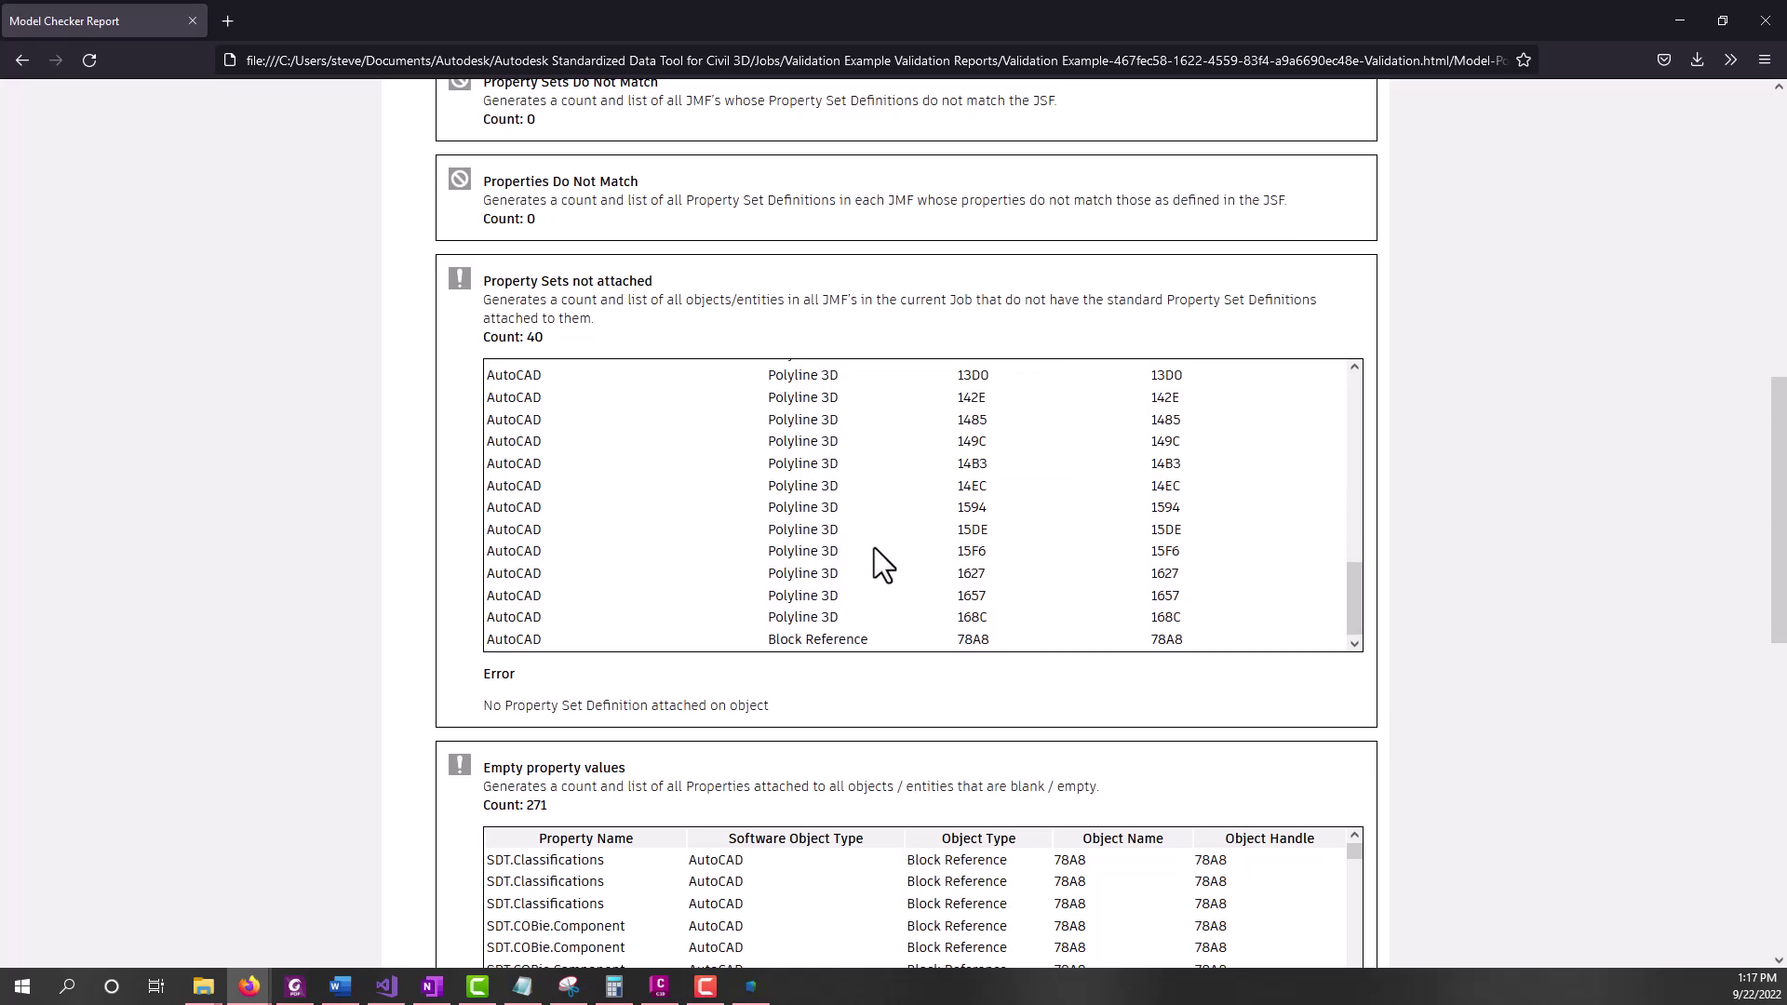
{"action": "scroll", "coordinate": [909, 562], "scroll_direction": "up", "scroll_amount": 10}
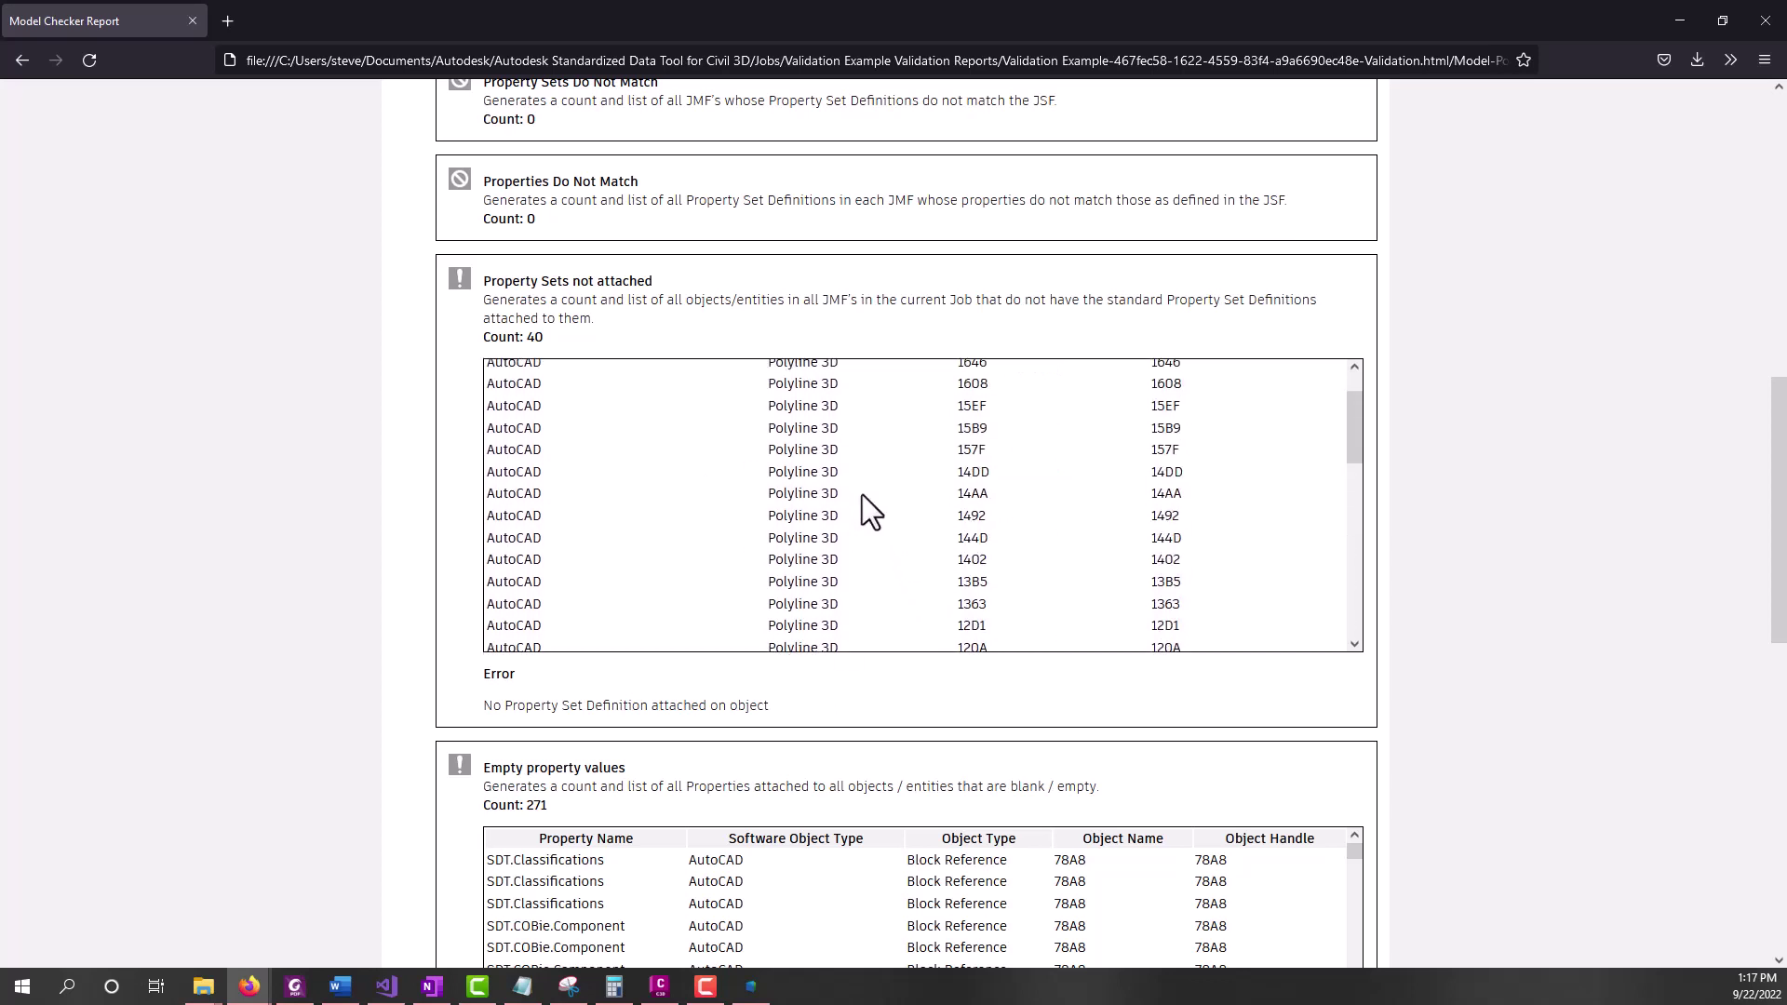
{"action": "scroll", "coordinate": [862, 491], "scroll_direction": "up", "scroll_amount": 1}
{"action": "left_click_drag", "start_coordinate": [1182, 411], "coordinate": [1221, 510]}
{"action": "left_click", "coordinate": [1222, 505]}
{"action": "scroll", "coordinate": [1236, 438], "scroll_direction": "down", "scroll_amount": 6}
{"action": "scroll", "coordinate": [1236, 434], "scroll_direction": "down", "scroll_amount": 1}
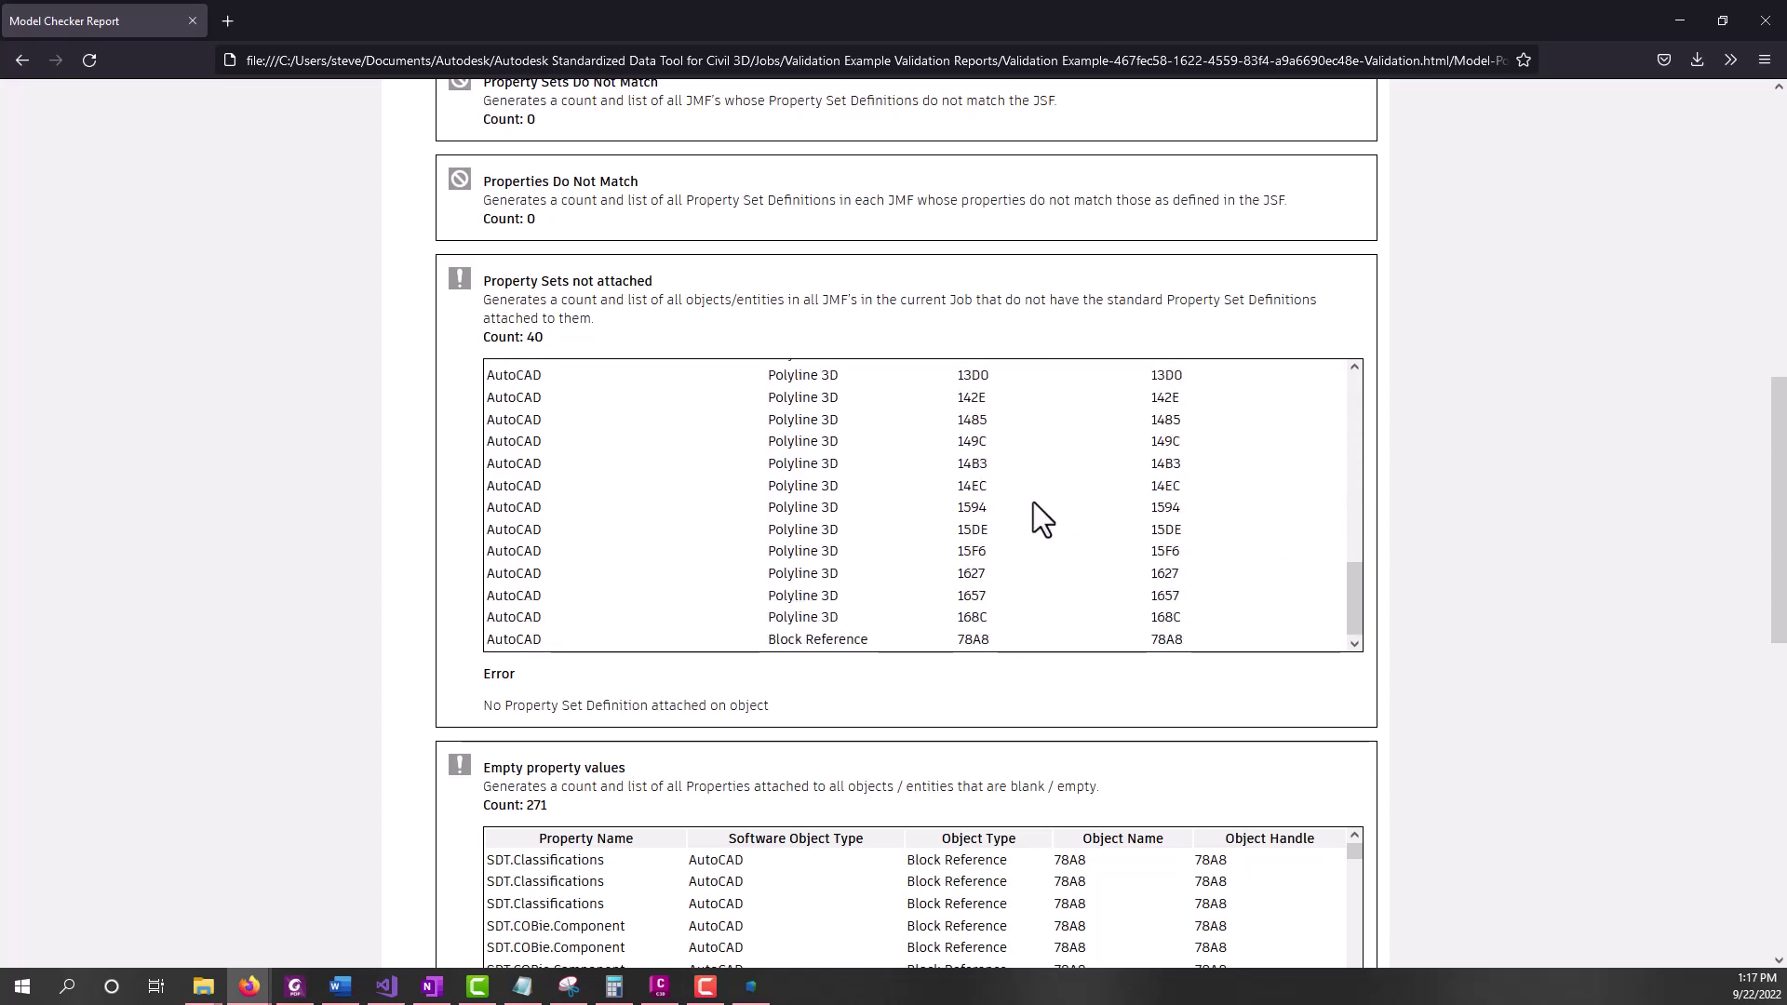
{"action": "scroll", "coordinate": [1034, 503], "scroll_direction": "down", "scroll_amount": 3}
{"action": "scroll", "coordinate": [1275, 430], "scroll_direction": "down", "scroll_amount": 2}
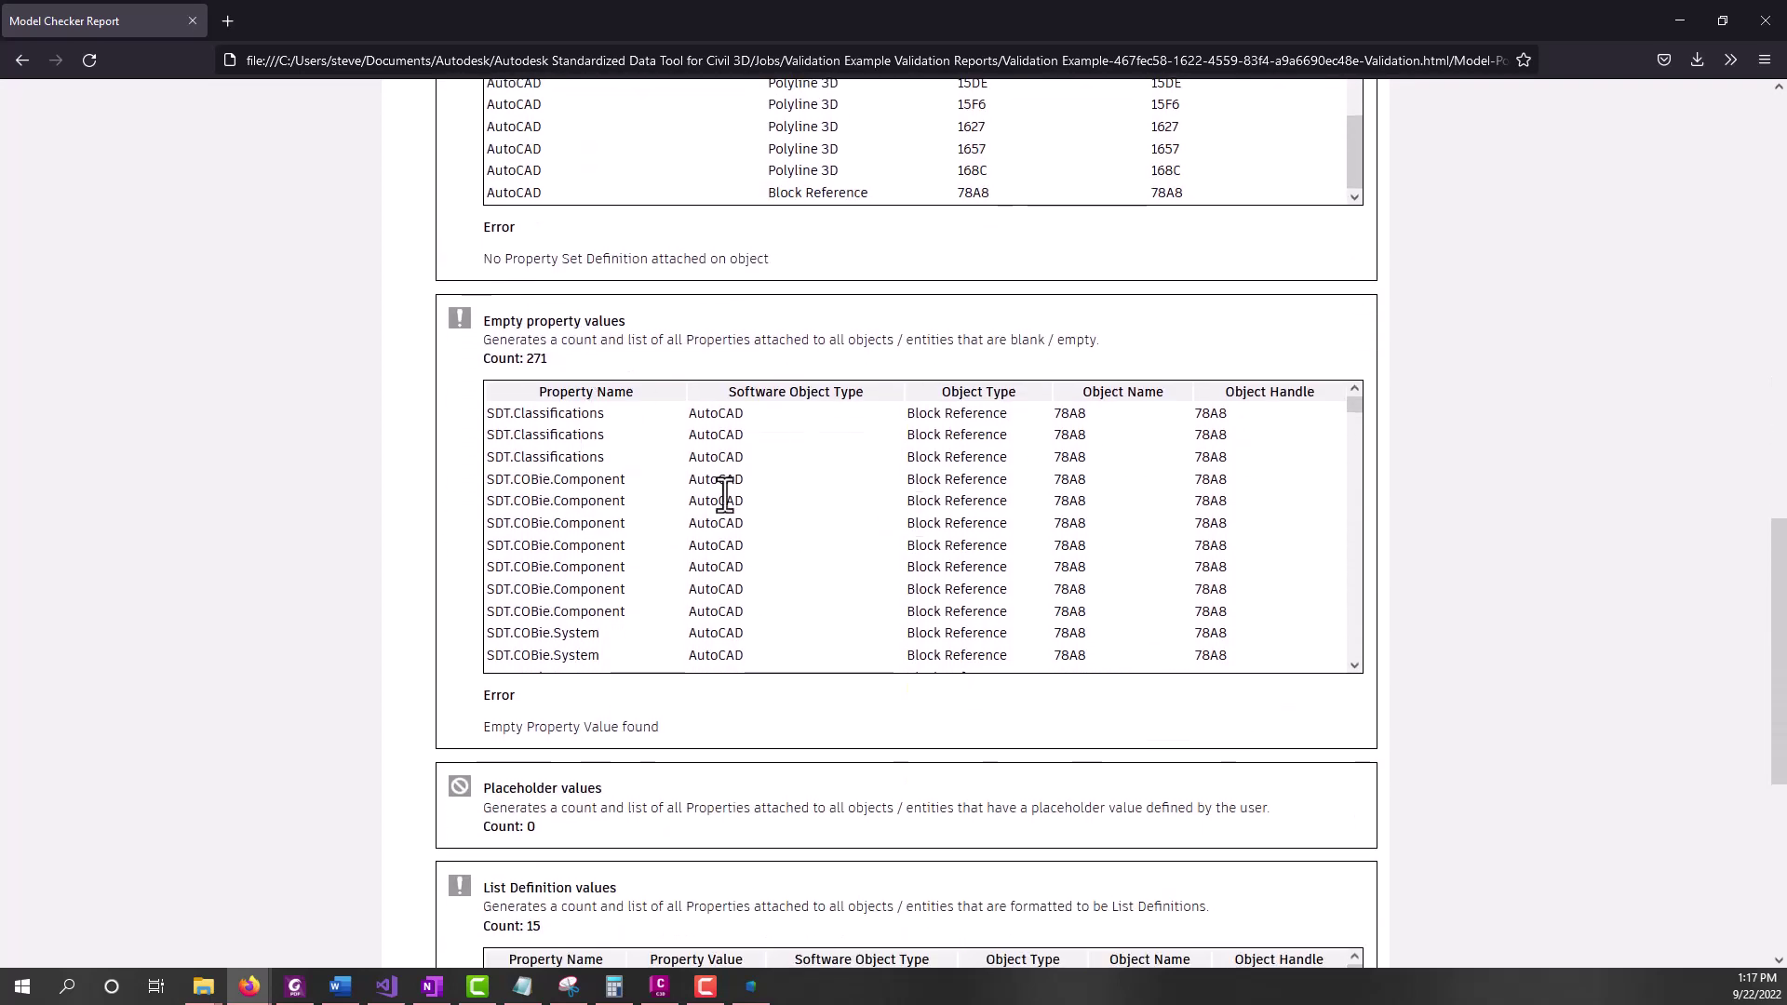
{"action": "scroll", "coordinate": [832, 486], "scroll_direction": "down", "scroll_amount": 10}
{"action": "scroll", "coordinate": [832, 486], "scroll_direction": "down", "scroll_amount": 8}
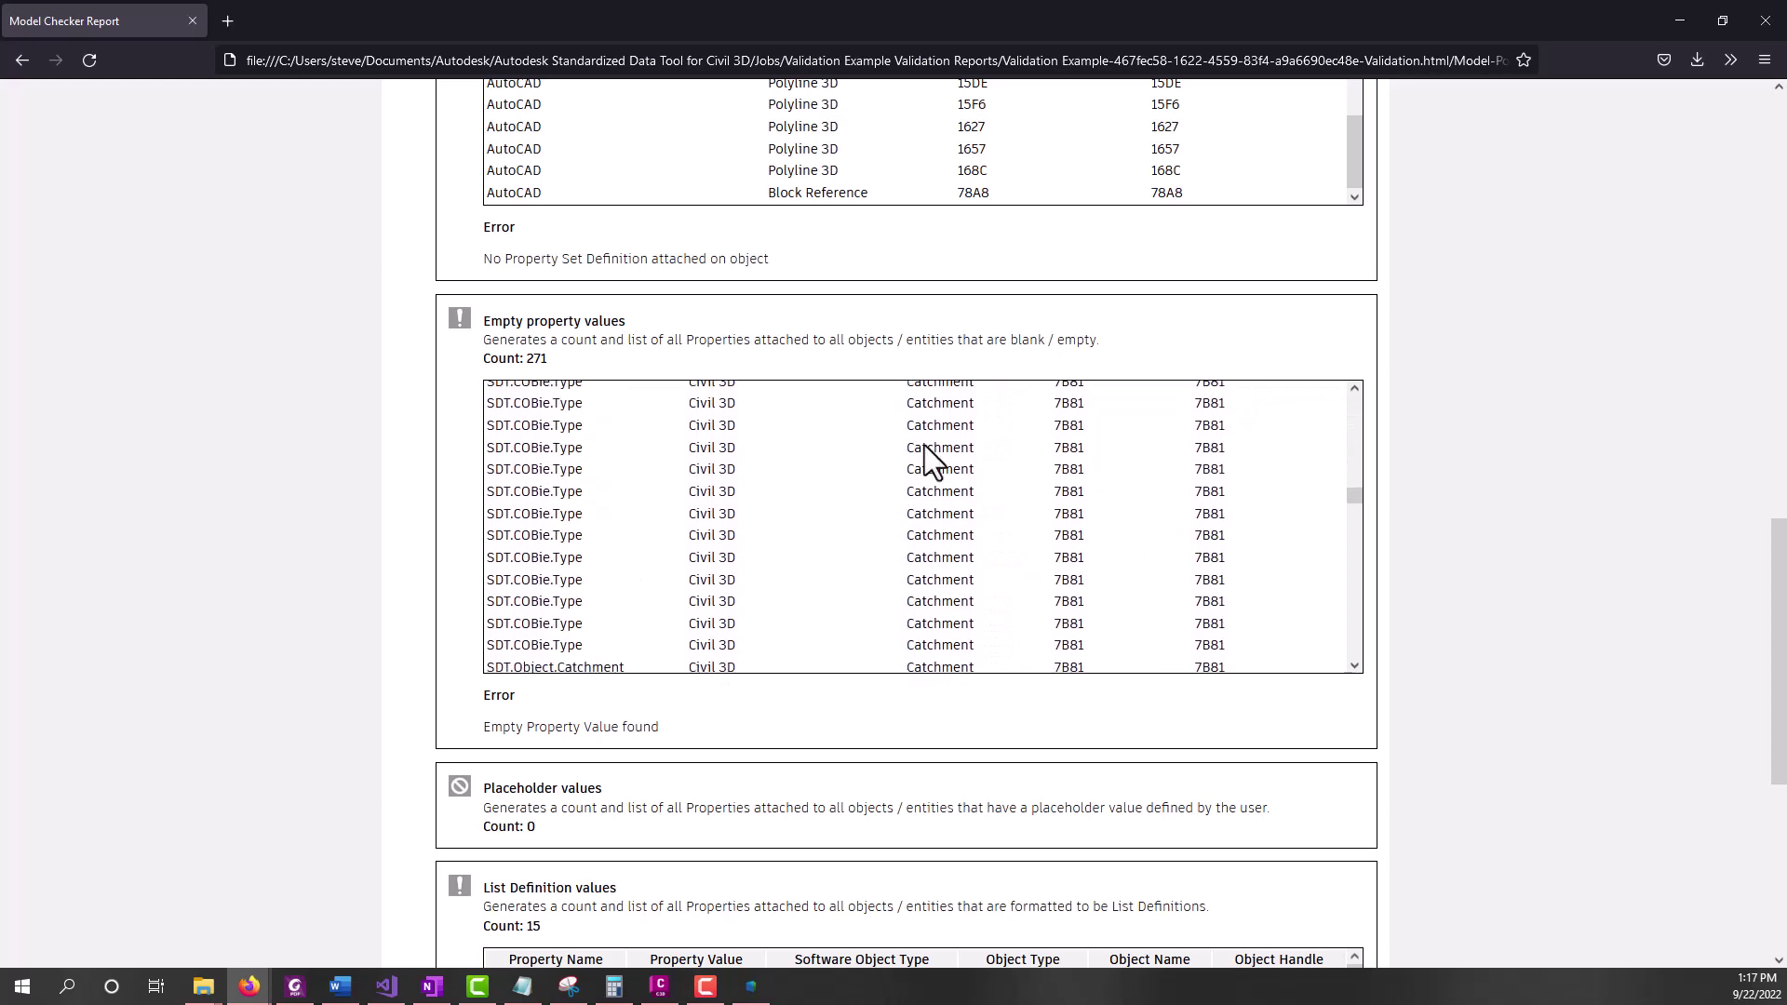
{"action": "scroll", "coordinate": [909, 443], "scroll_direction": "down", "scroll_amount": 5}
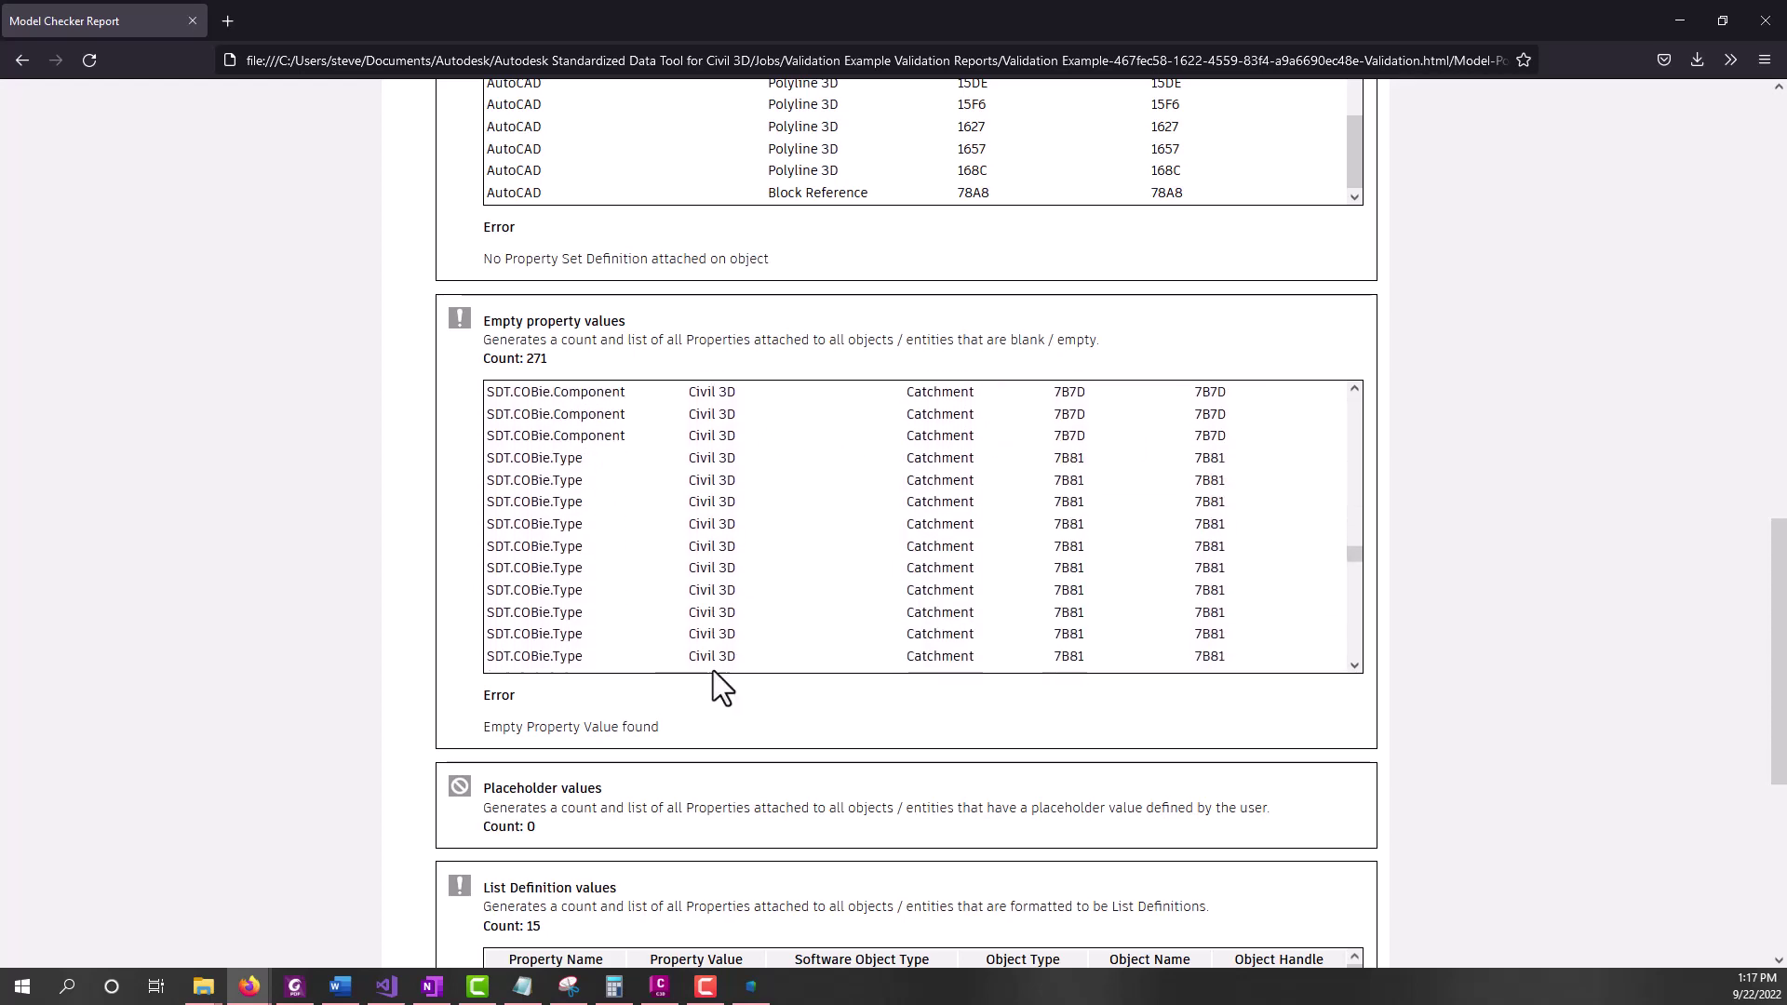
{"action": "scroll", "coordinate": [714, 716], "scroll_direction": "down", "scroll_amount": 6}
{"action": "left_click_drag", "start_coordinate": [607, 279], "coordinate": [505, 247]}
{"action": "left_click", "coordinate": [797, 290]}
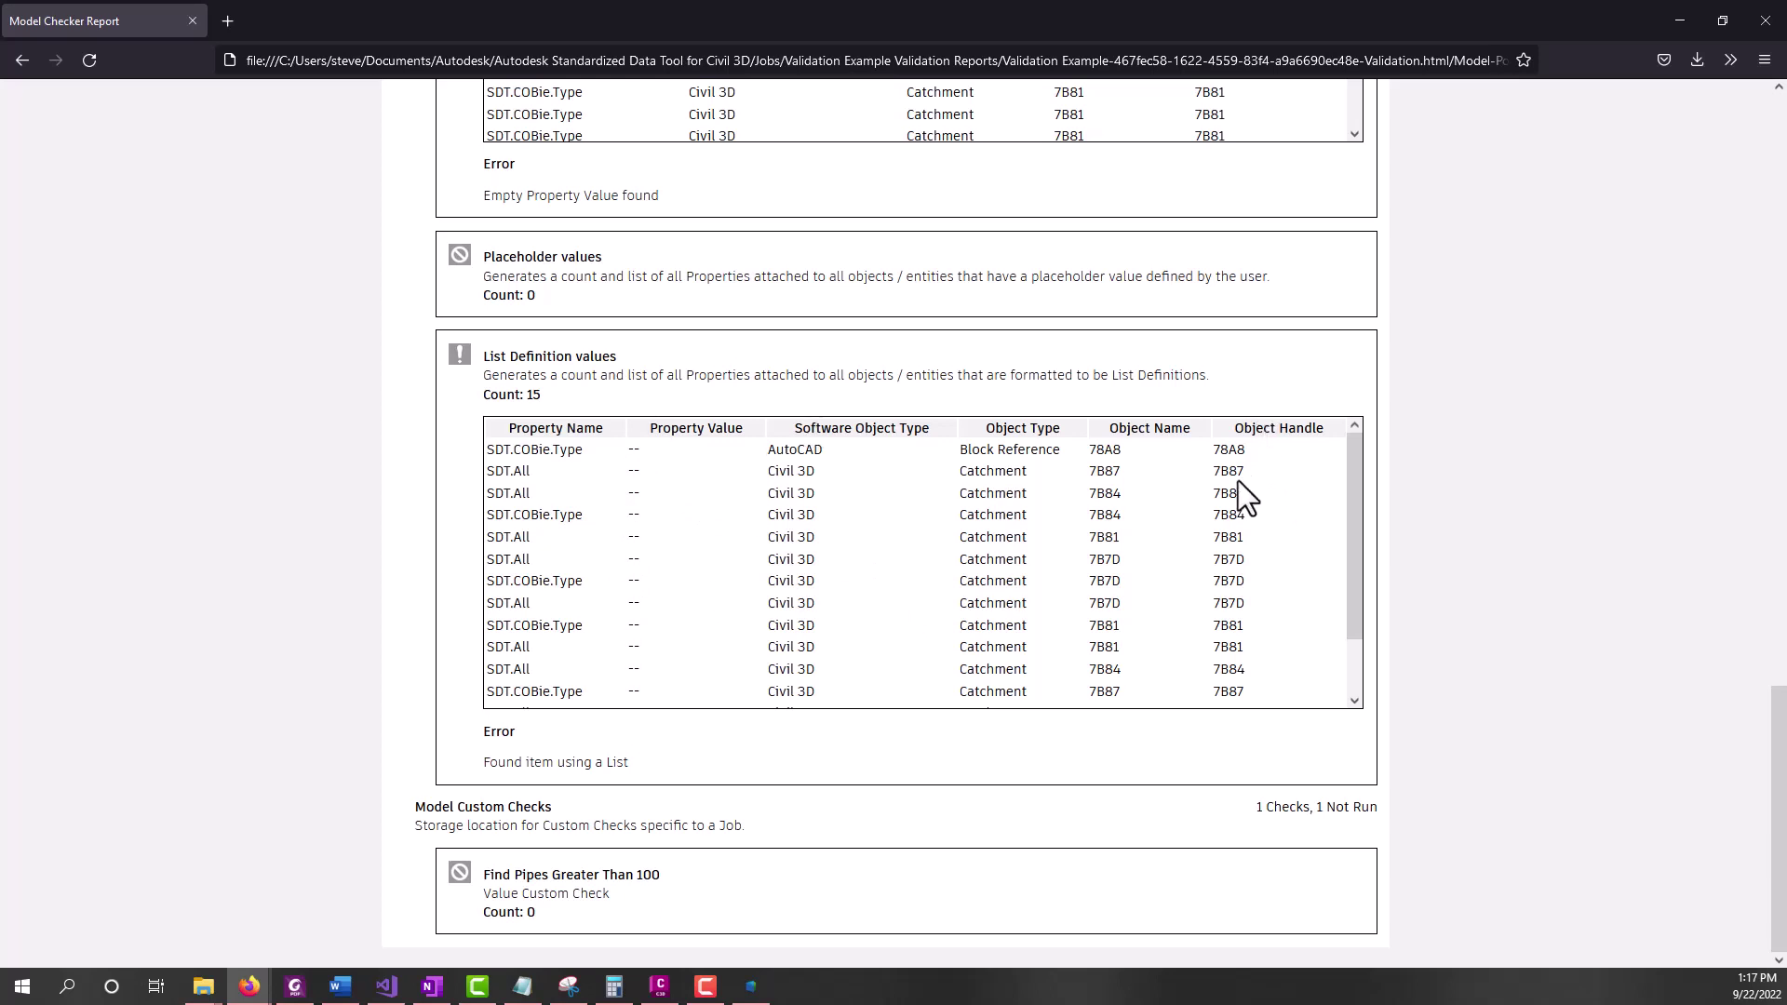
{"action": "left_click_drag", "start_coordinate": [1234, 467], "coordinate": [1290, 611]}
{"action": "left_click", "coordinate": [1030, 545]}
Switch the report to the MTZ123-Utility Design file's results and scroll through its checks
{"action": "scroll", "coordinate": [1356, 757], "scroll_direction": "up", "scroll_amount": 20}
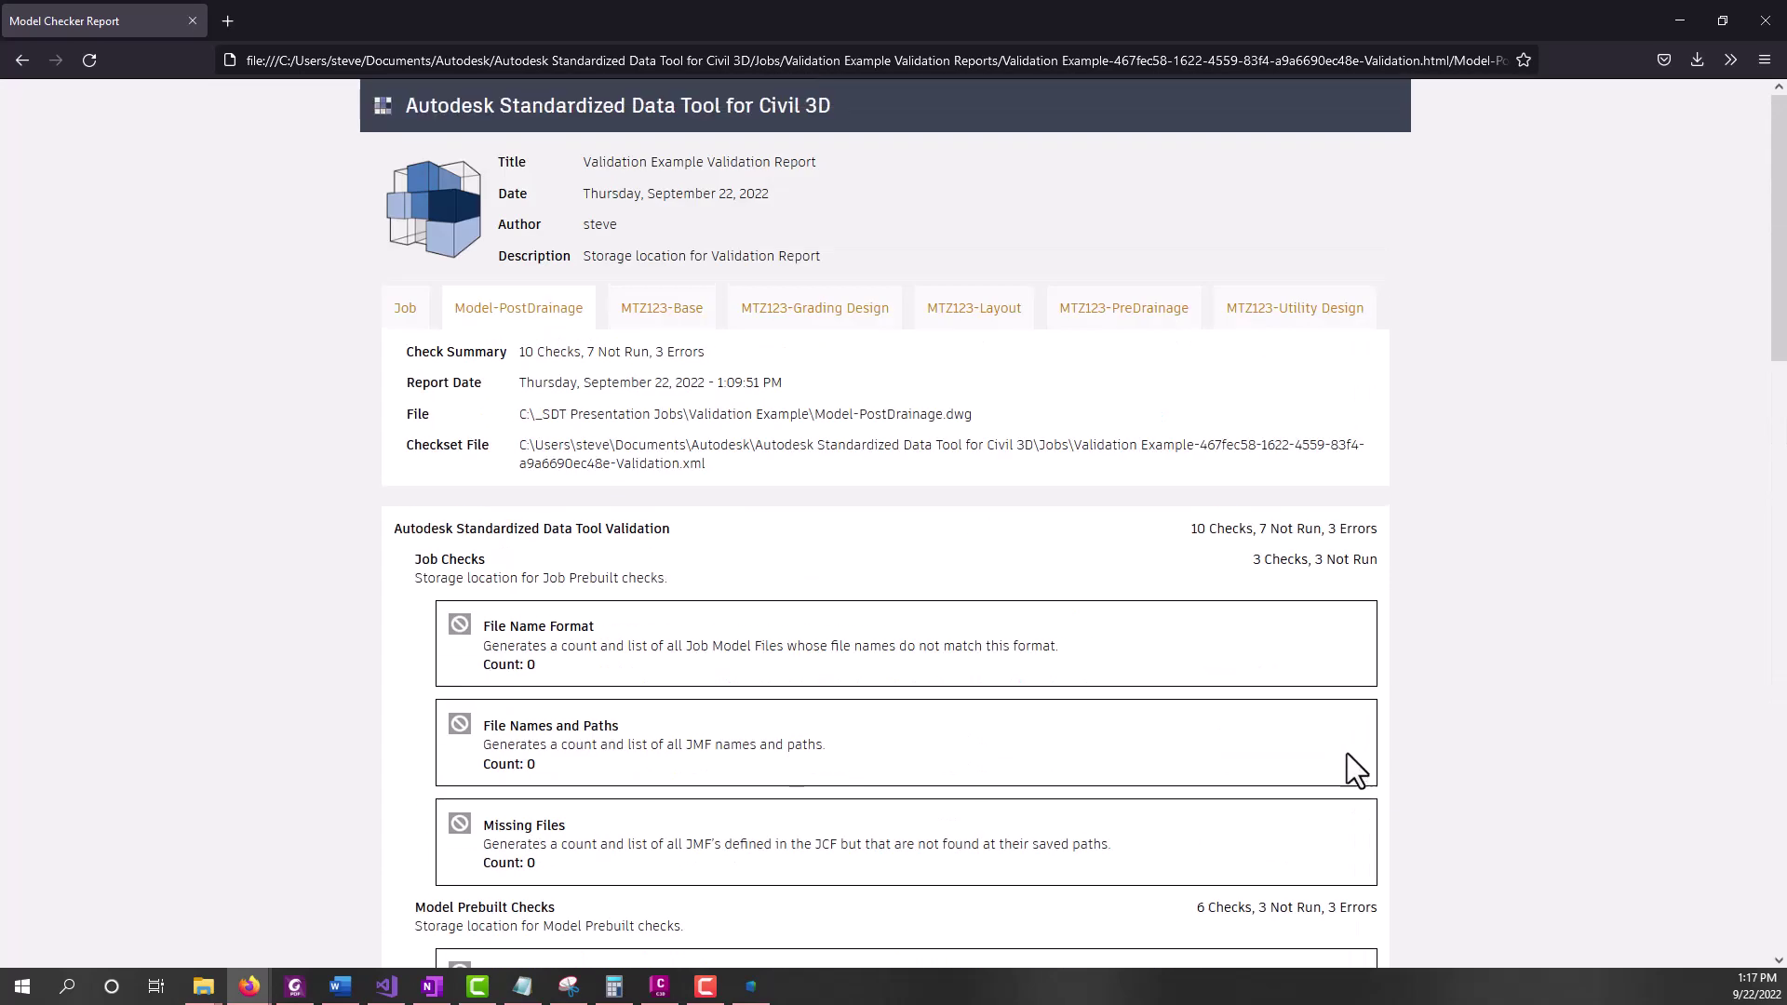
{"action": "left_click", "coordinate": [1294, 316]}
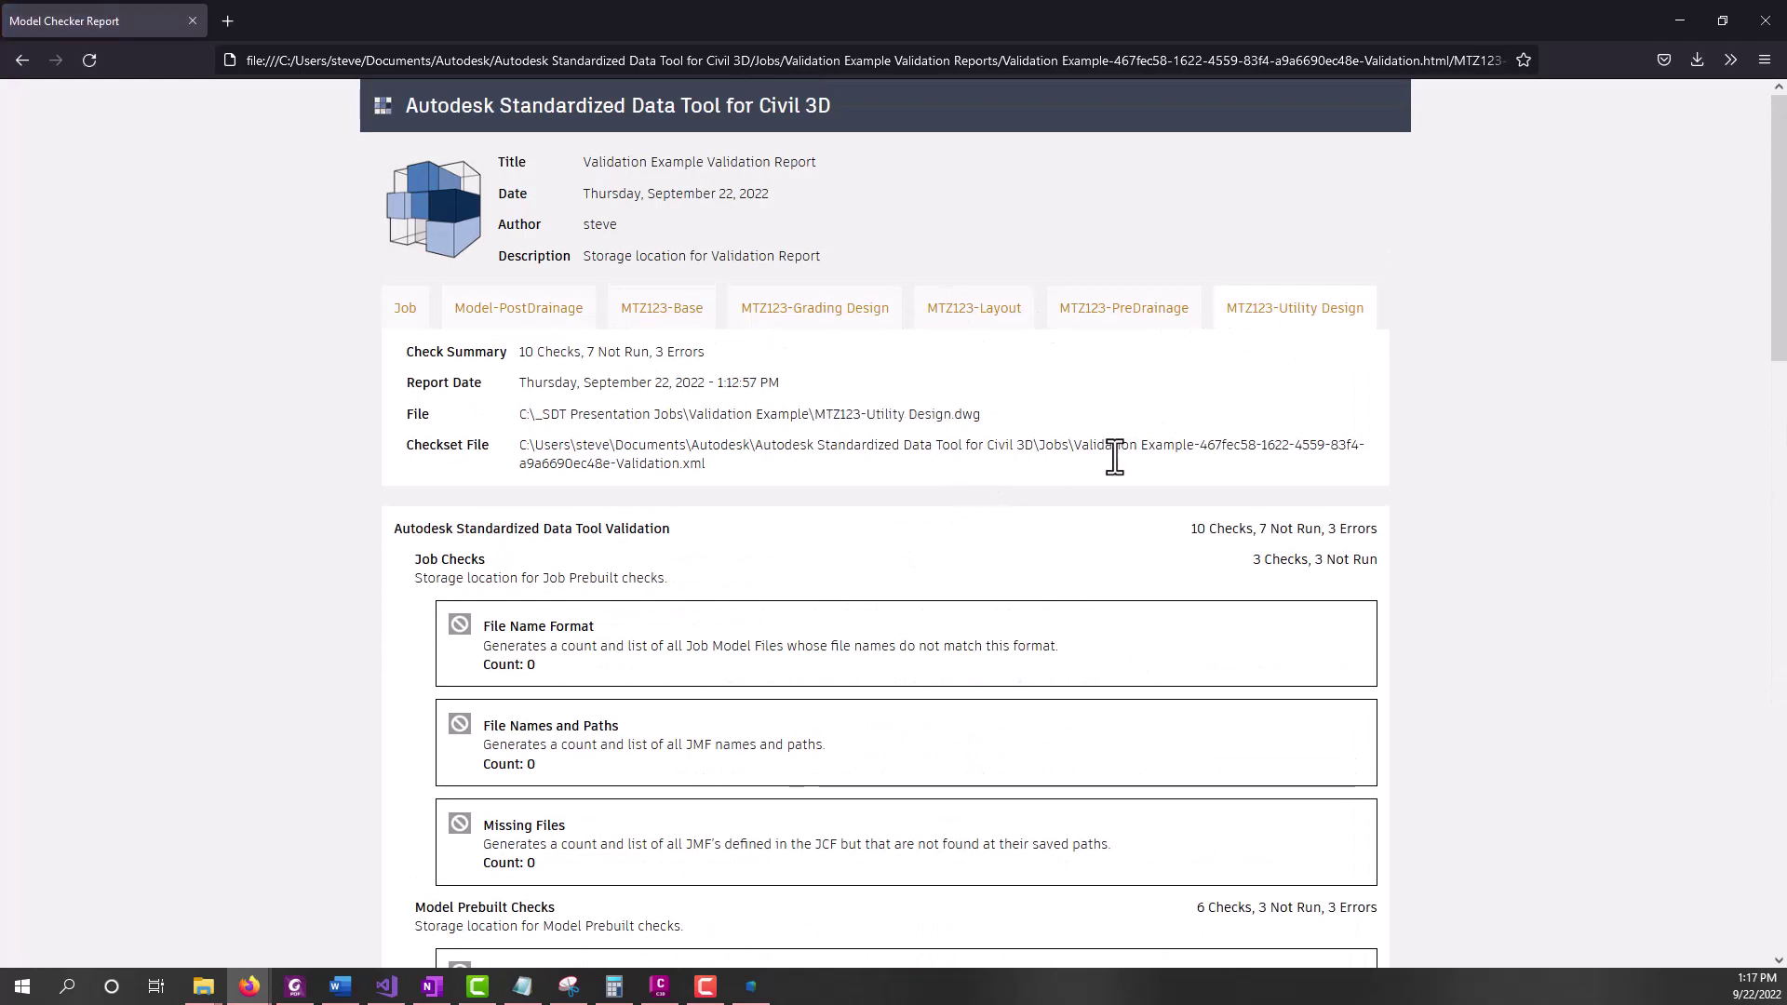
{"action": "scroll", "coordinate": [1238, 466], "scroll_direction": "down", "scroll_amount": 6}
{"action": "scroll", "coordinate": [1309, 371], "scroll_direction": "down", "scroll_amount": 10}
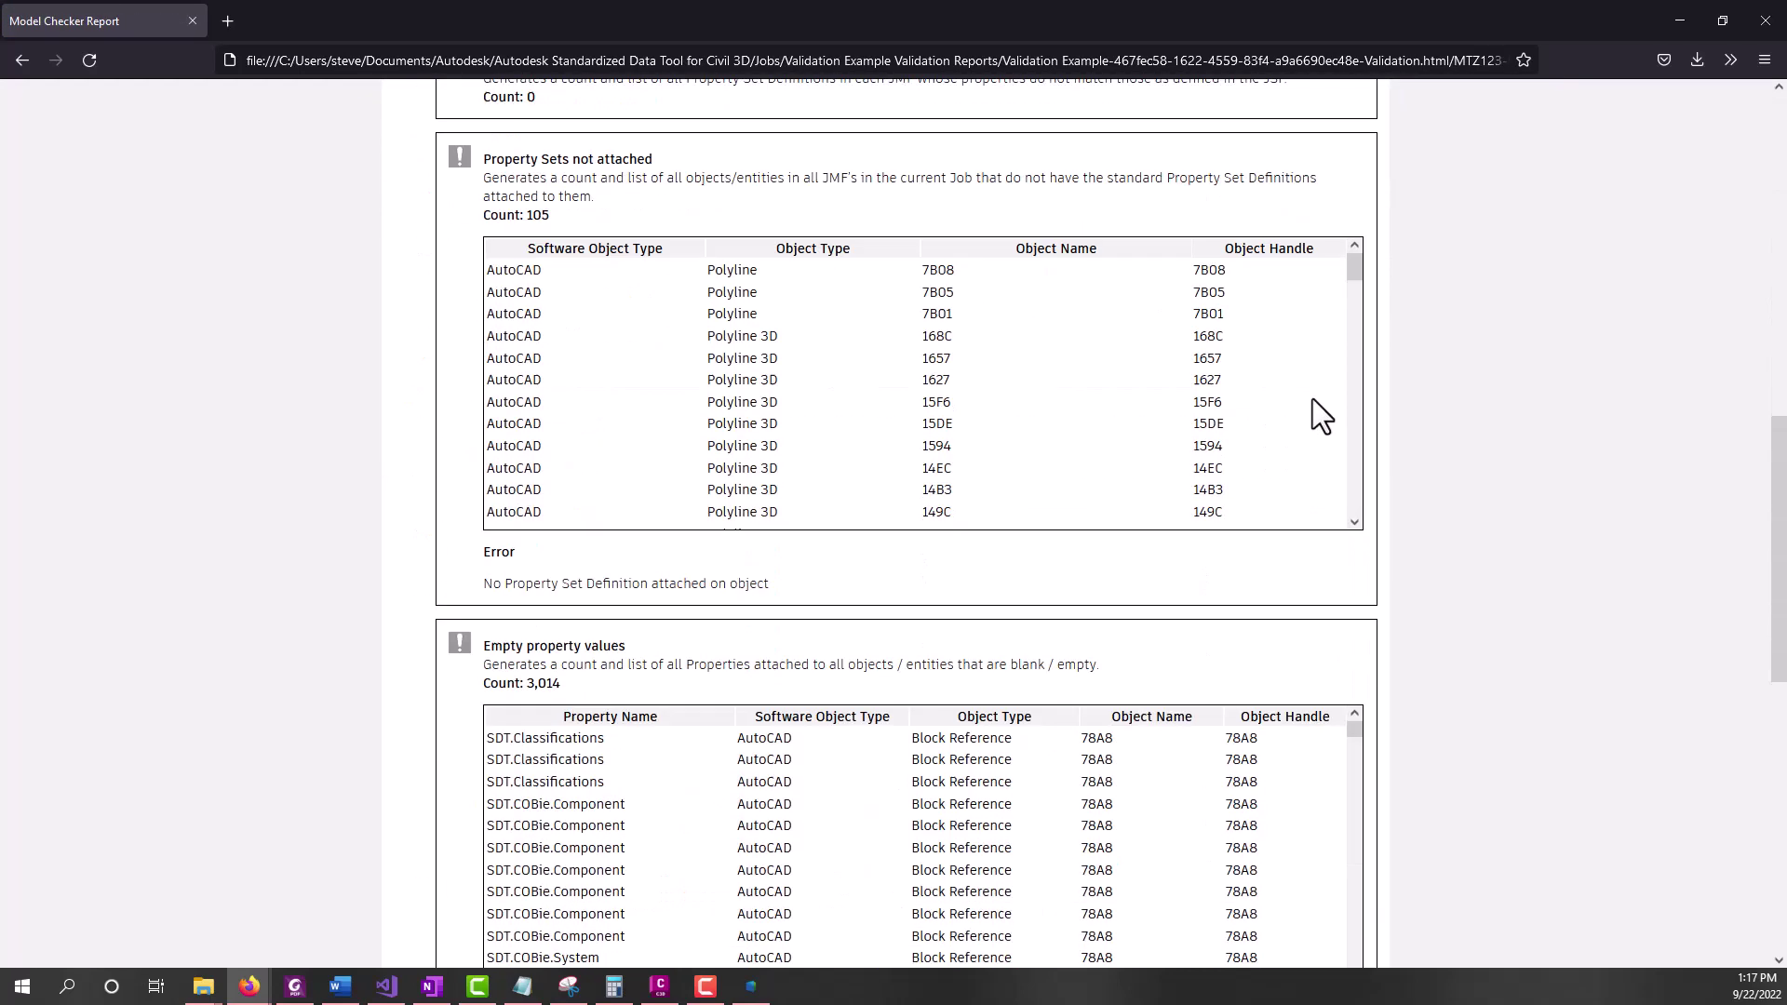
{"action": "scroll", "coordinate": [1318, 363], "scroll_direction": "down", "scroll_amount": 3}
{"action": "scroll", "coordinate": [1405, 434], "scroll_direction": "down", "scroll_amount": 4}
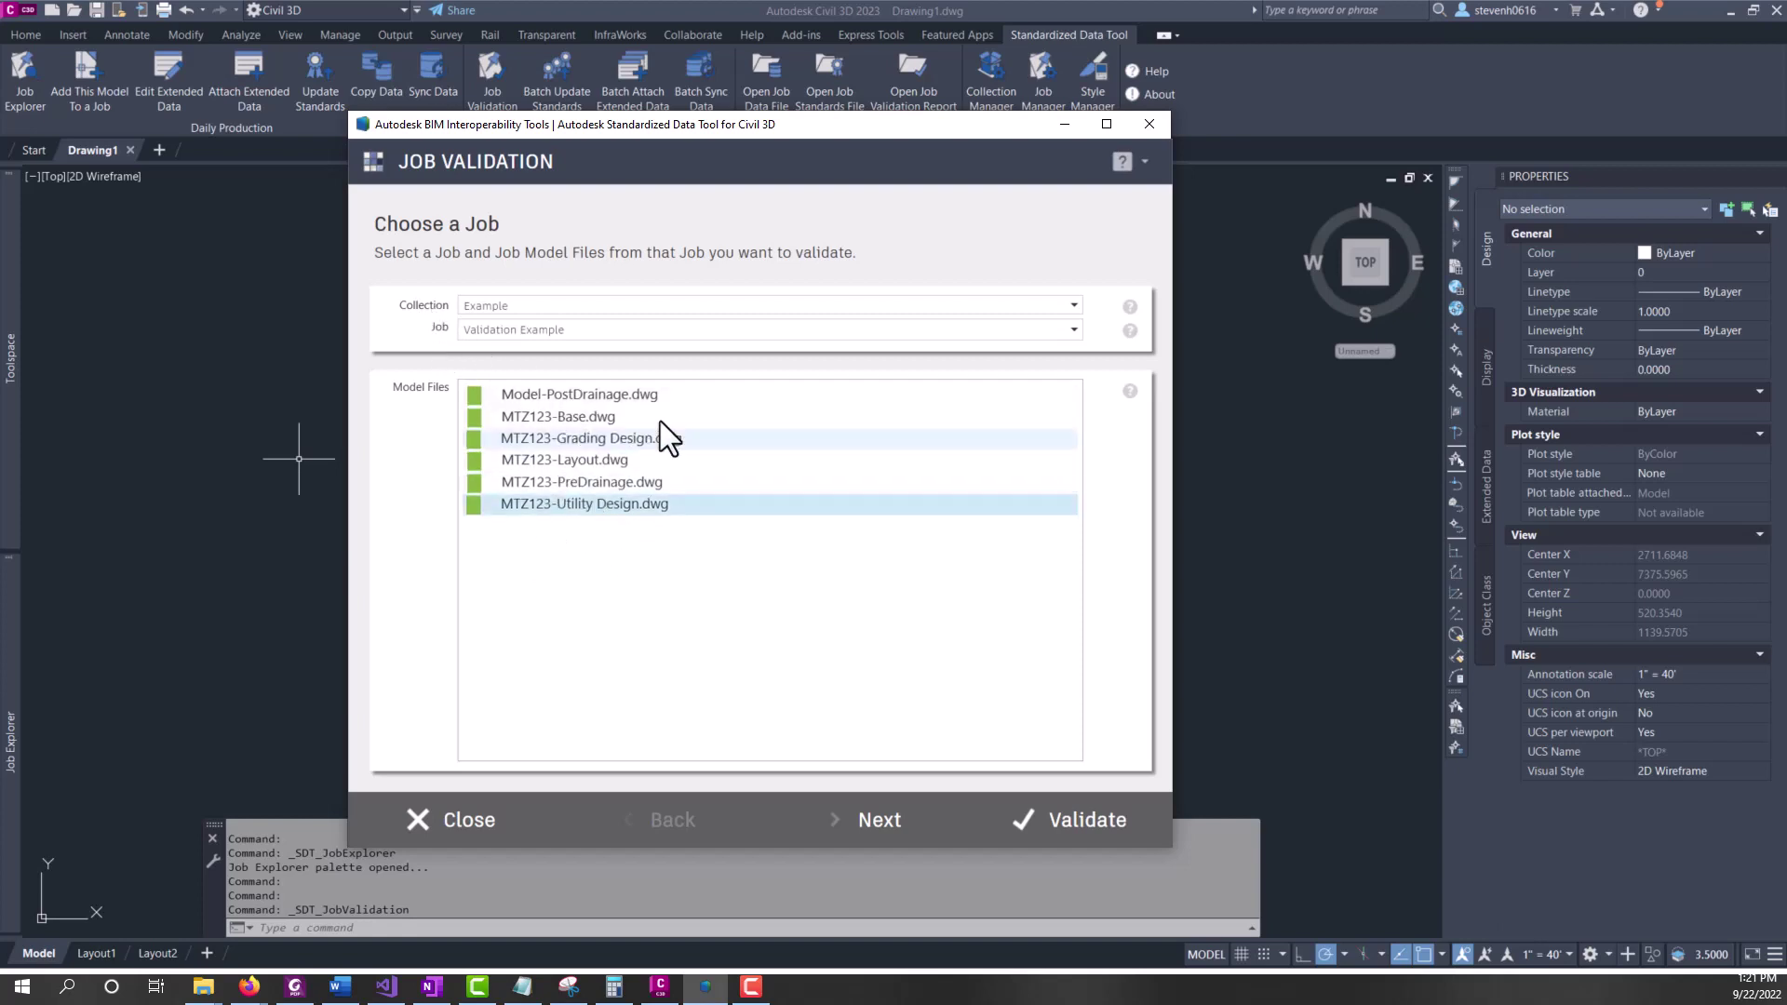
Turn off all job and model prebuilt checks
{"action": "left_click", "coordinate": [863, 831]}
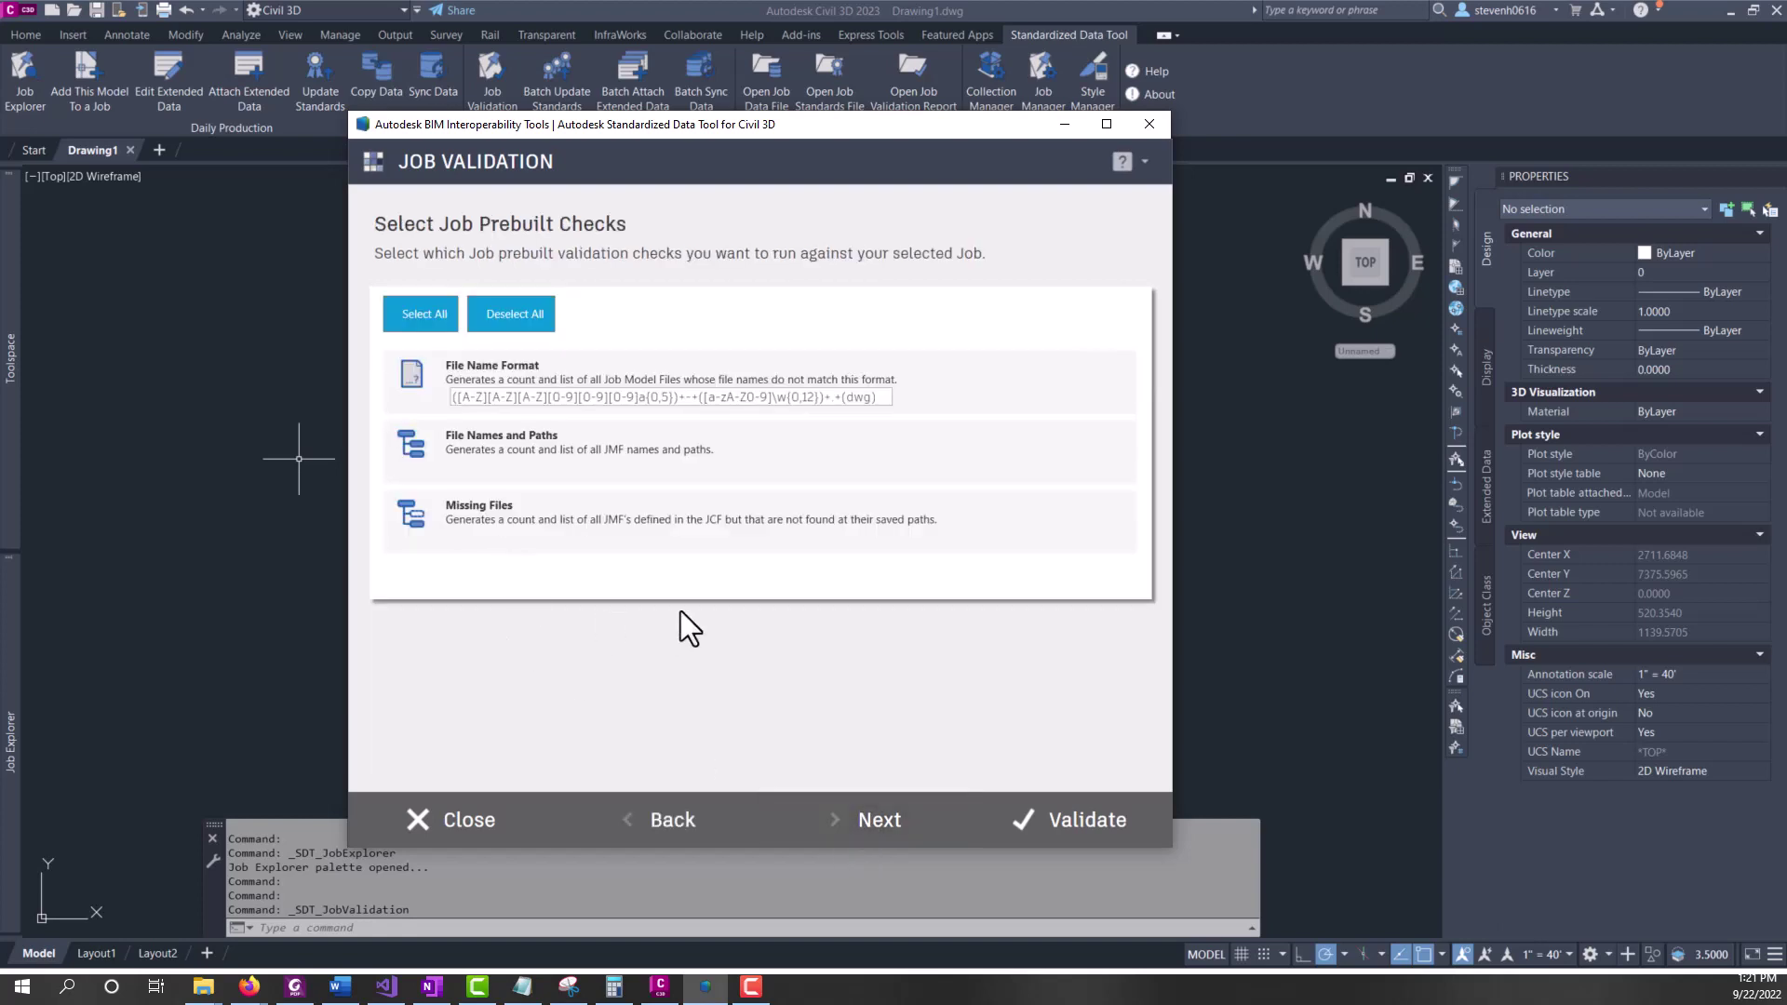
{"action": "left_click", "coordinate": [493, 317]}
{"action": "left_click", "coordinate": [858, 820]}
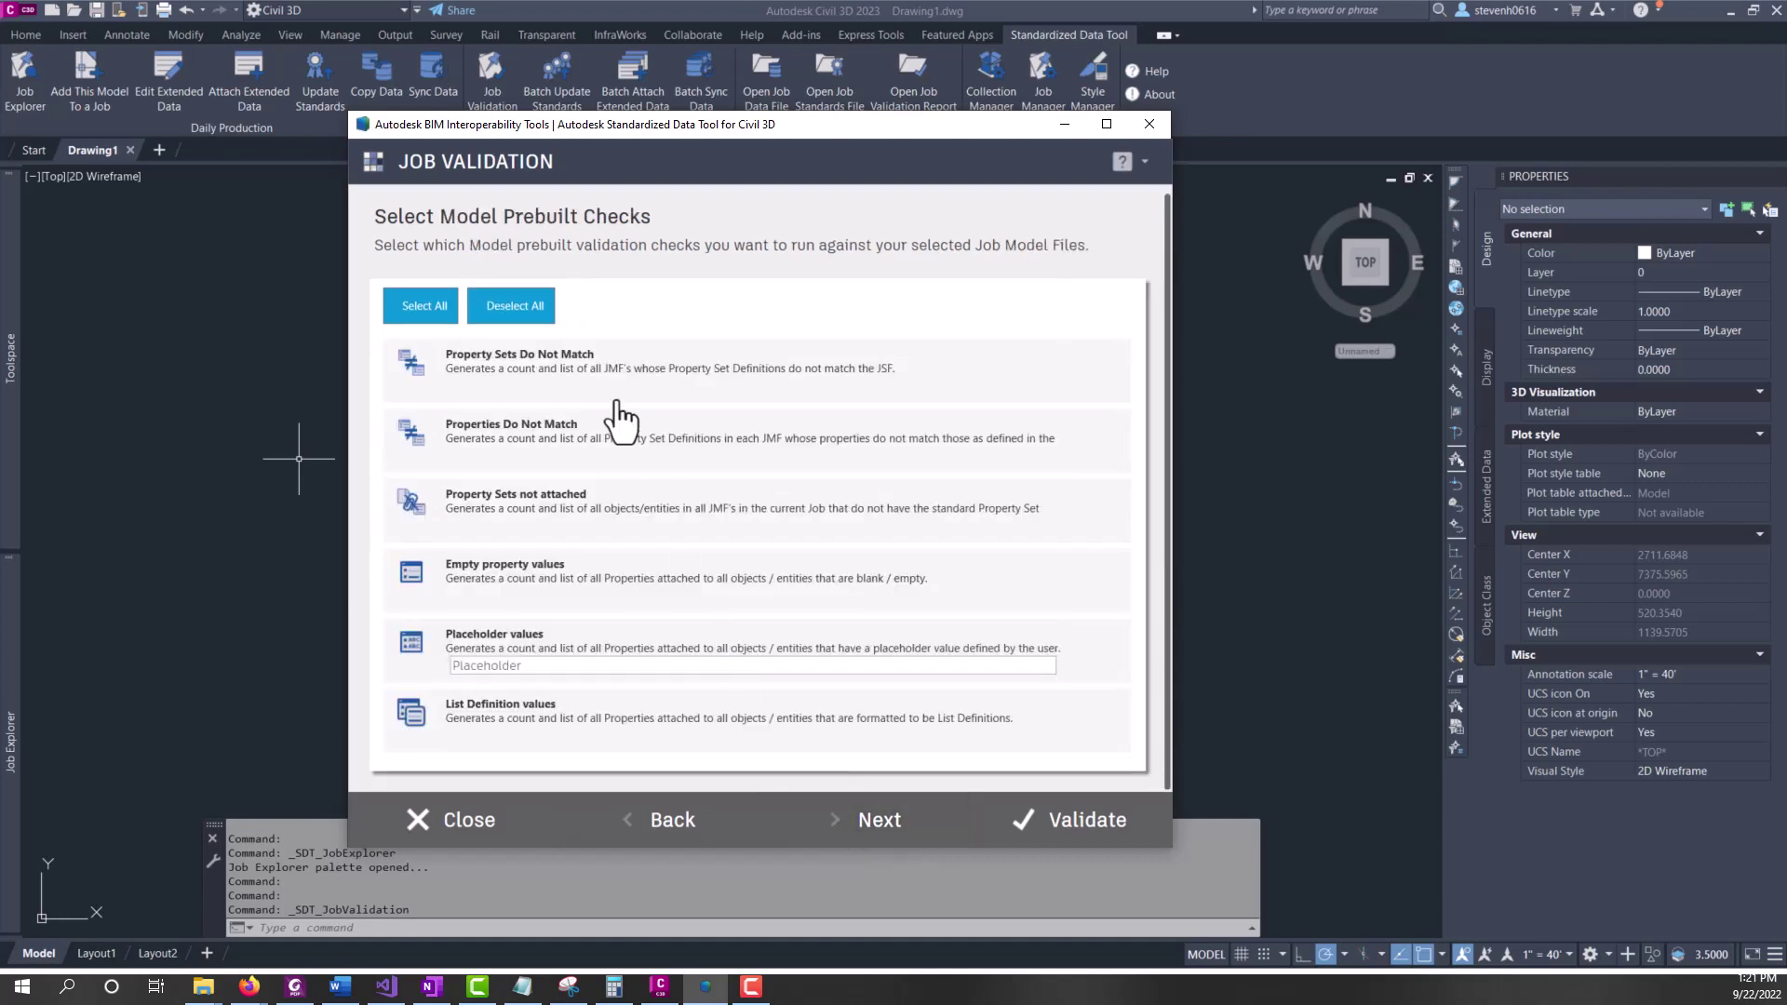
{"action": "left_click", "coordinate": [510, 309]}
{"action": "left_click", "coordinate": [852, 824]}
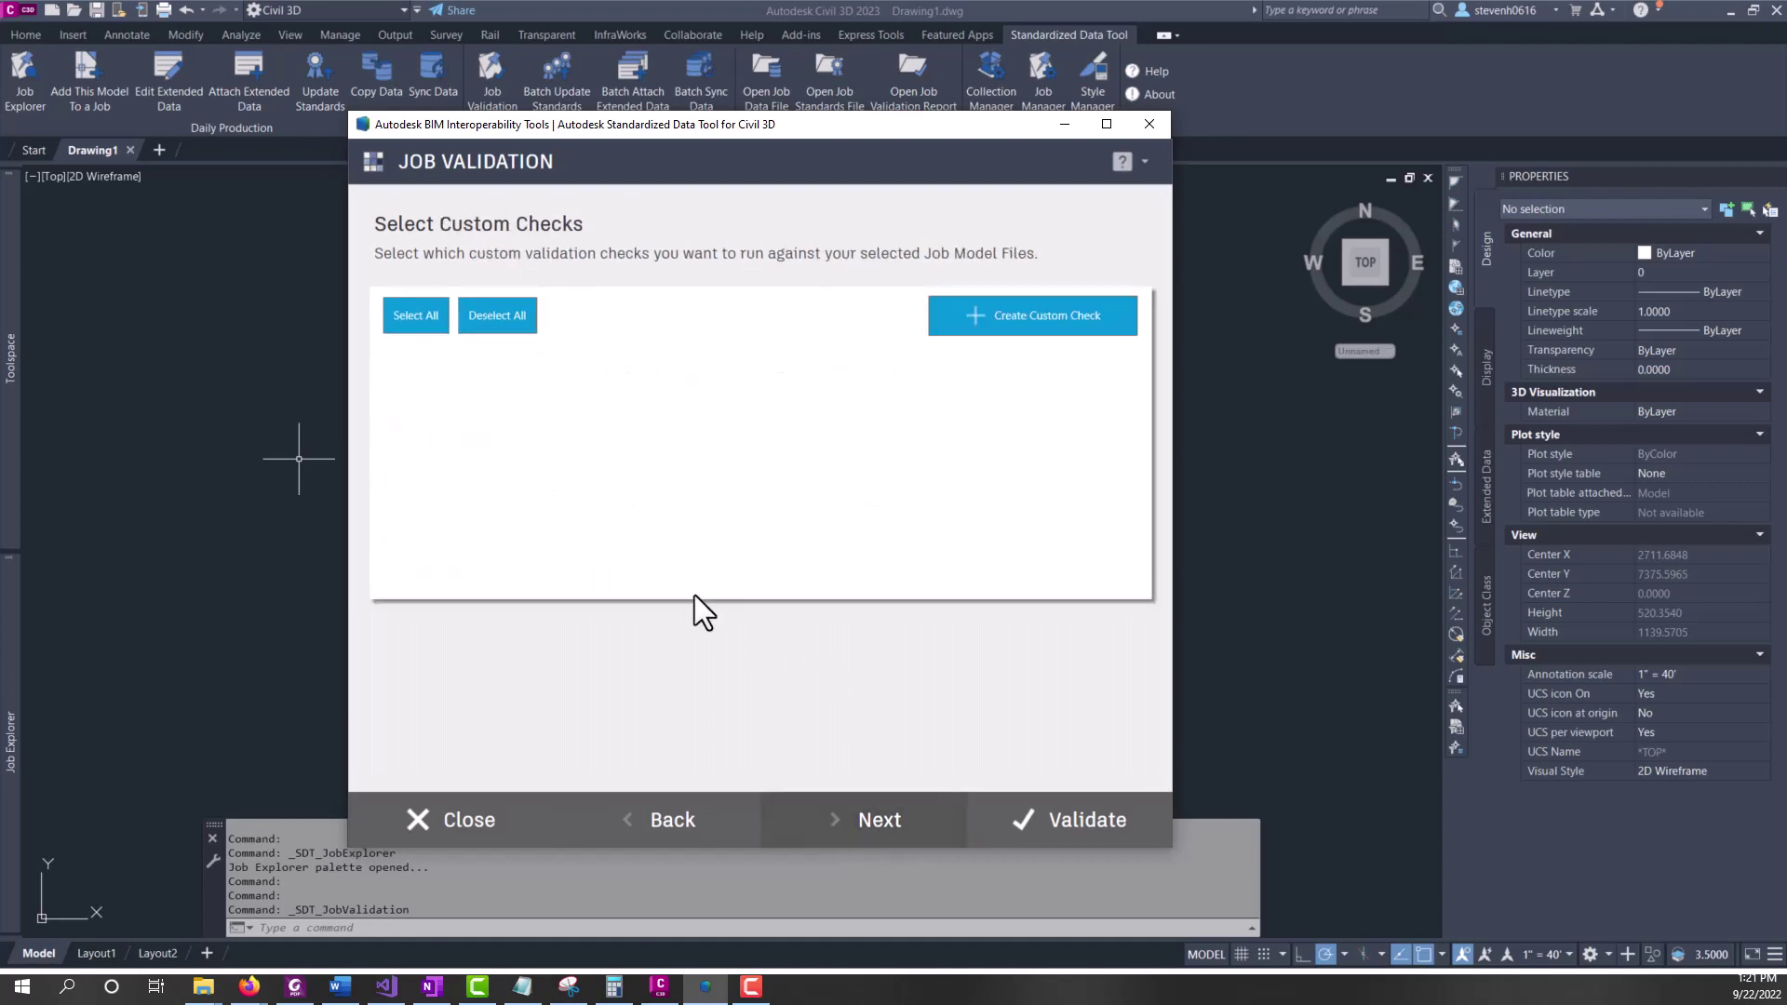
Create a custom check named 'Pipes Greater than 100' of type Value with count and list result
{"action": "left_click", "coordinate": [971, 326]}
{"action": "left_click_drag", "start_coordinate": [612, 364], "coordinate": [453, 361]}
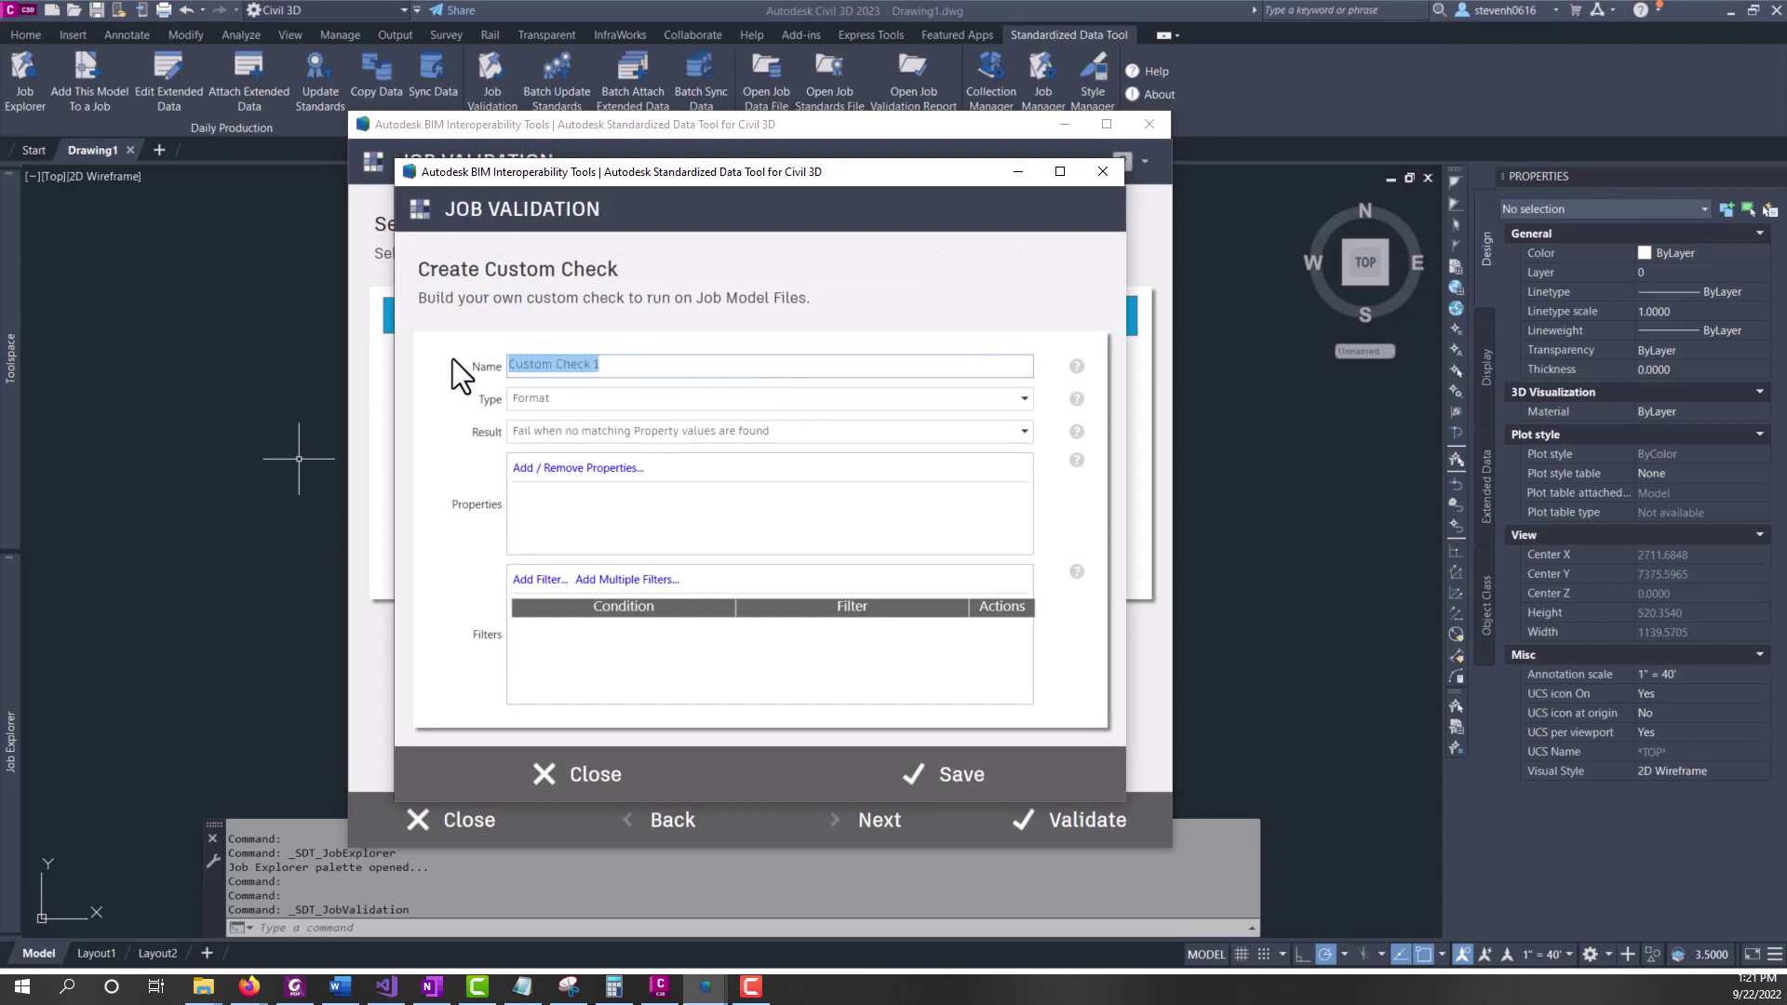
{"action": "type", "text": "Pipes"}
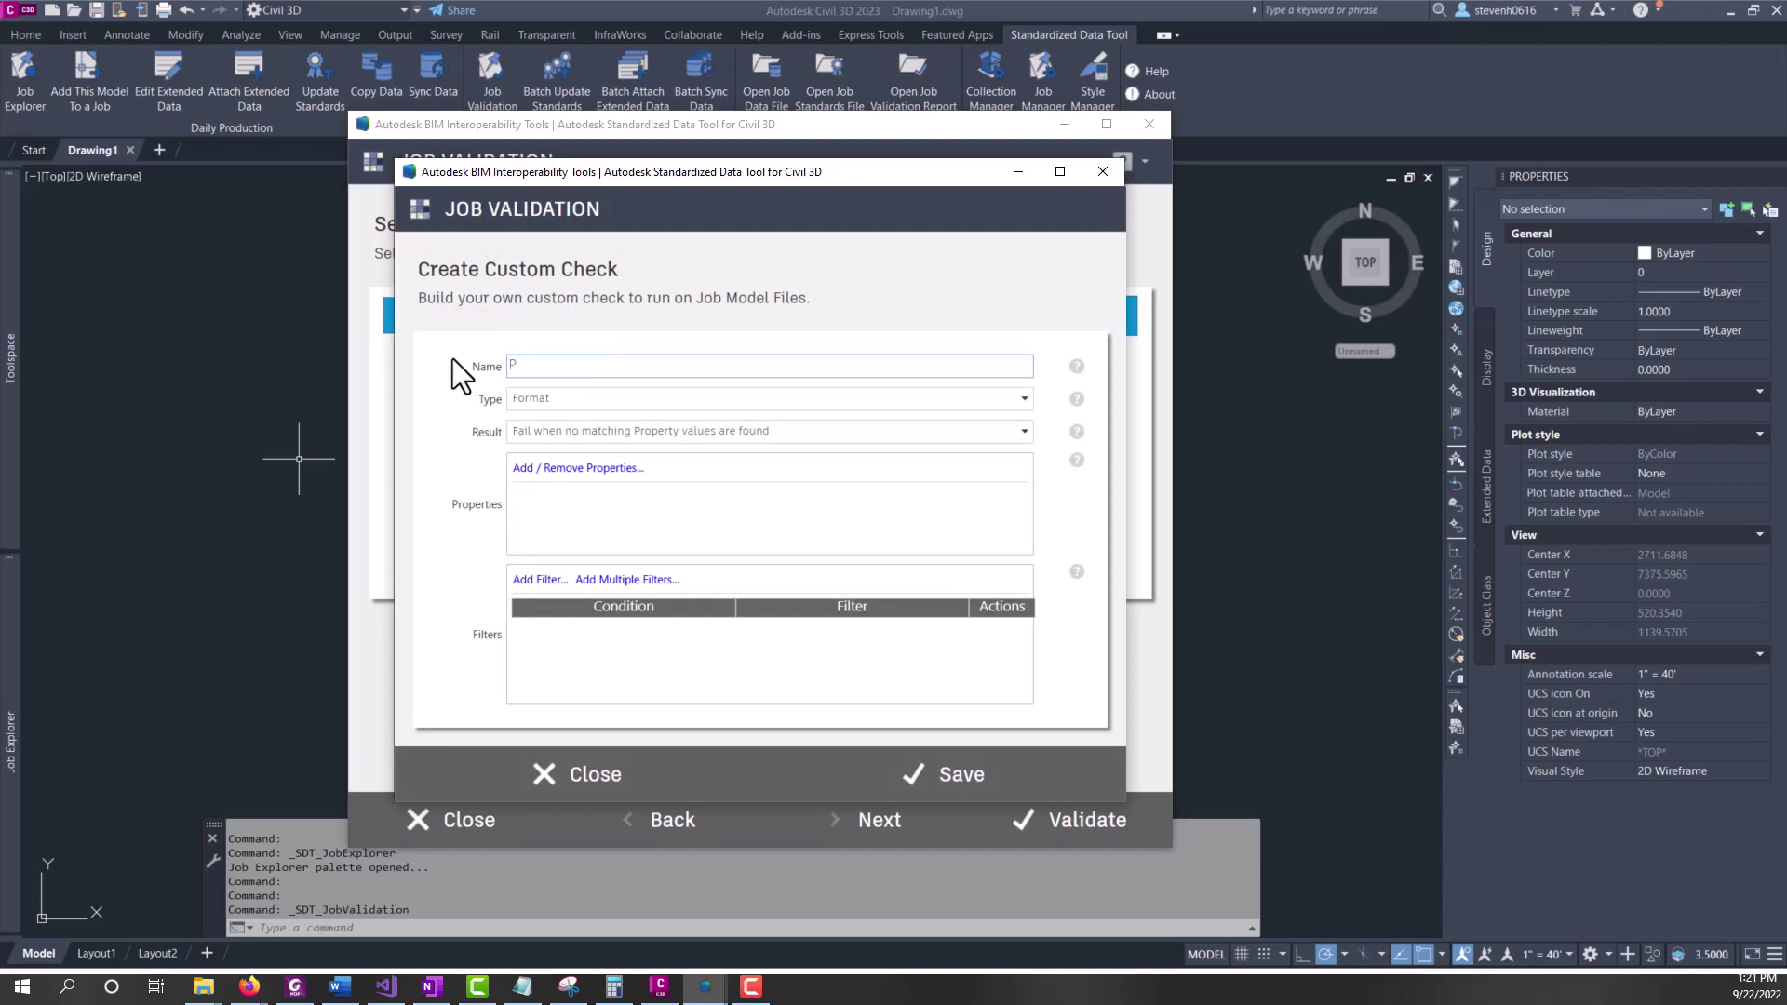
{"action": "key", "text": "BackSpace"}
{"action": "key", "text": "BackSpace"}
{"action": "key", "text": "BackSpace"}
{"action": "type", "text": "pes Greater than 100"}
{"action": "left_click", "coordinate": [527, 399]}
{"action": "left_click", "coordinate": [544, 441]}
{"action": "left_click", "coordinate": [552, 433]}
{"action": "left_click", "coordinate": [616, 519]}
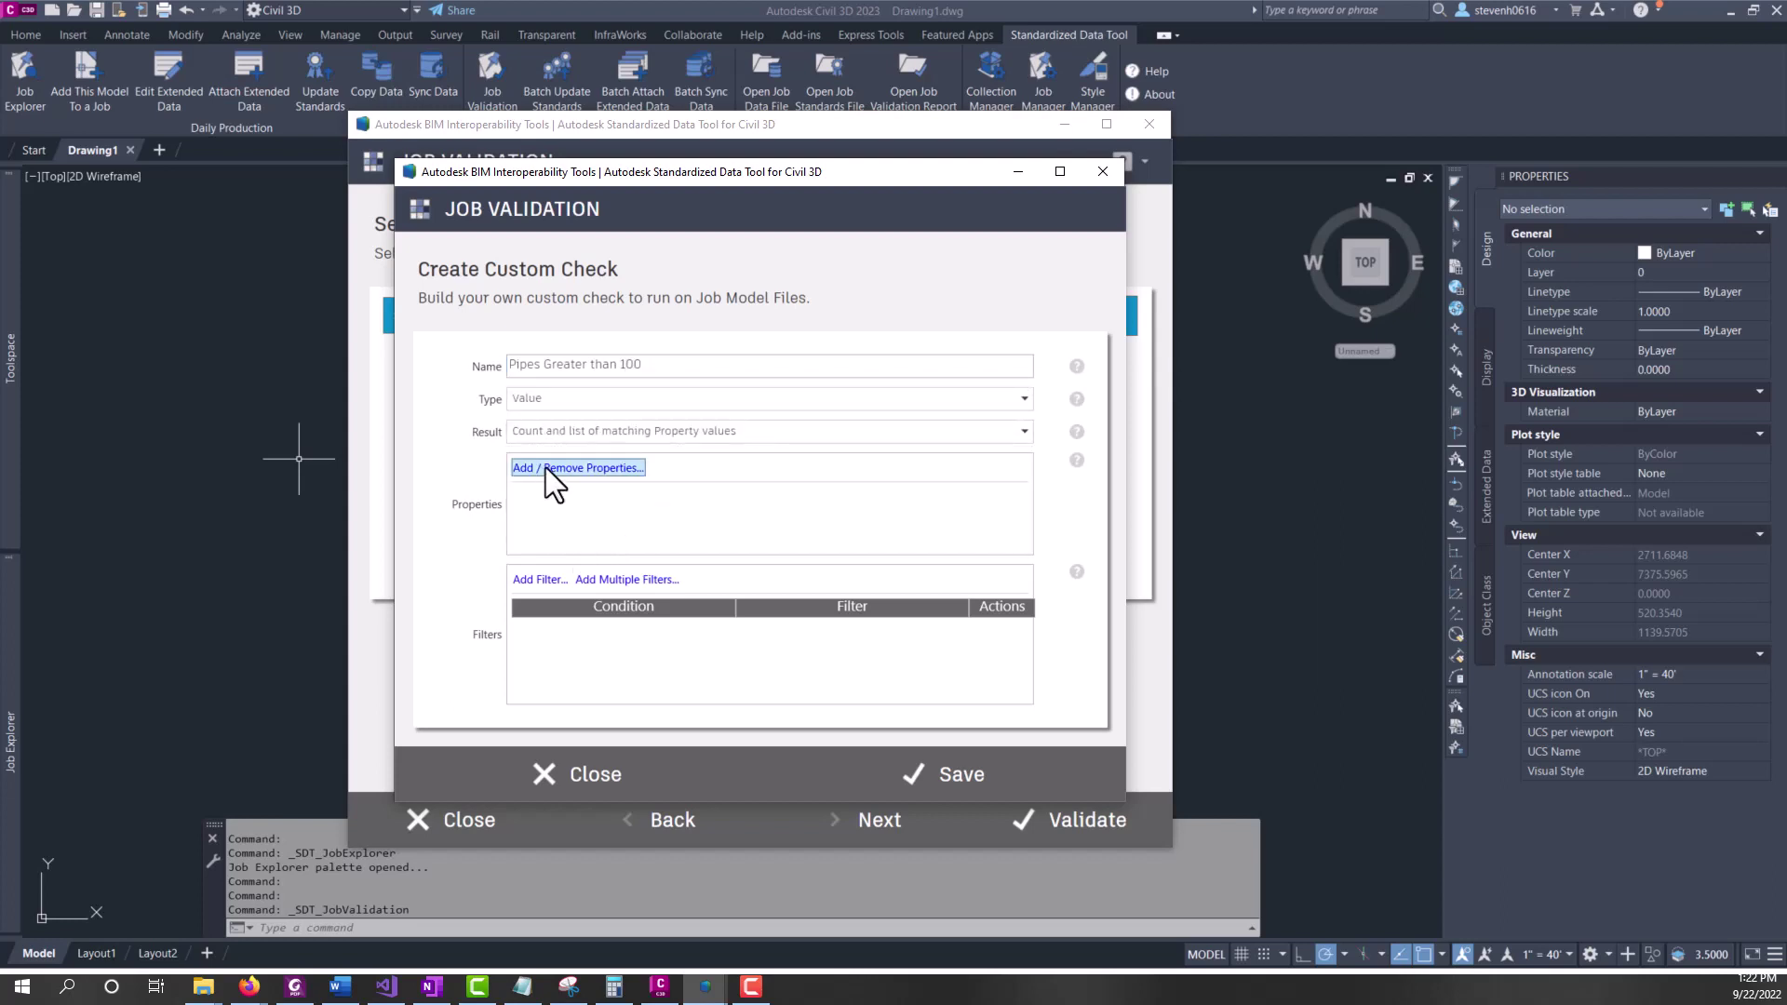
Add the Gravity Pipe Length3DCenterToCenter_Value property to the check
{"action": "left_click", "coordinate": [547, 467]}
{"action": "scroll", "coordinate": [587, 536], "scroll_direction": "down", "scroll_amount": 2}
{"action": "scroll", "coordinate": [596, 516], "scroll_direction": "down", "scroll_amount": 3}
{"action": "left_click", "coordinate": [461, 482]}
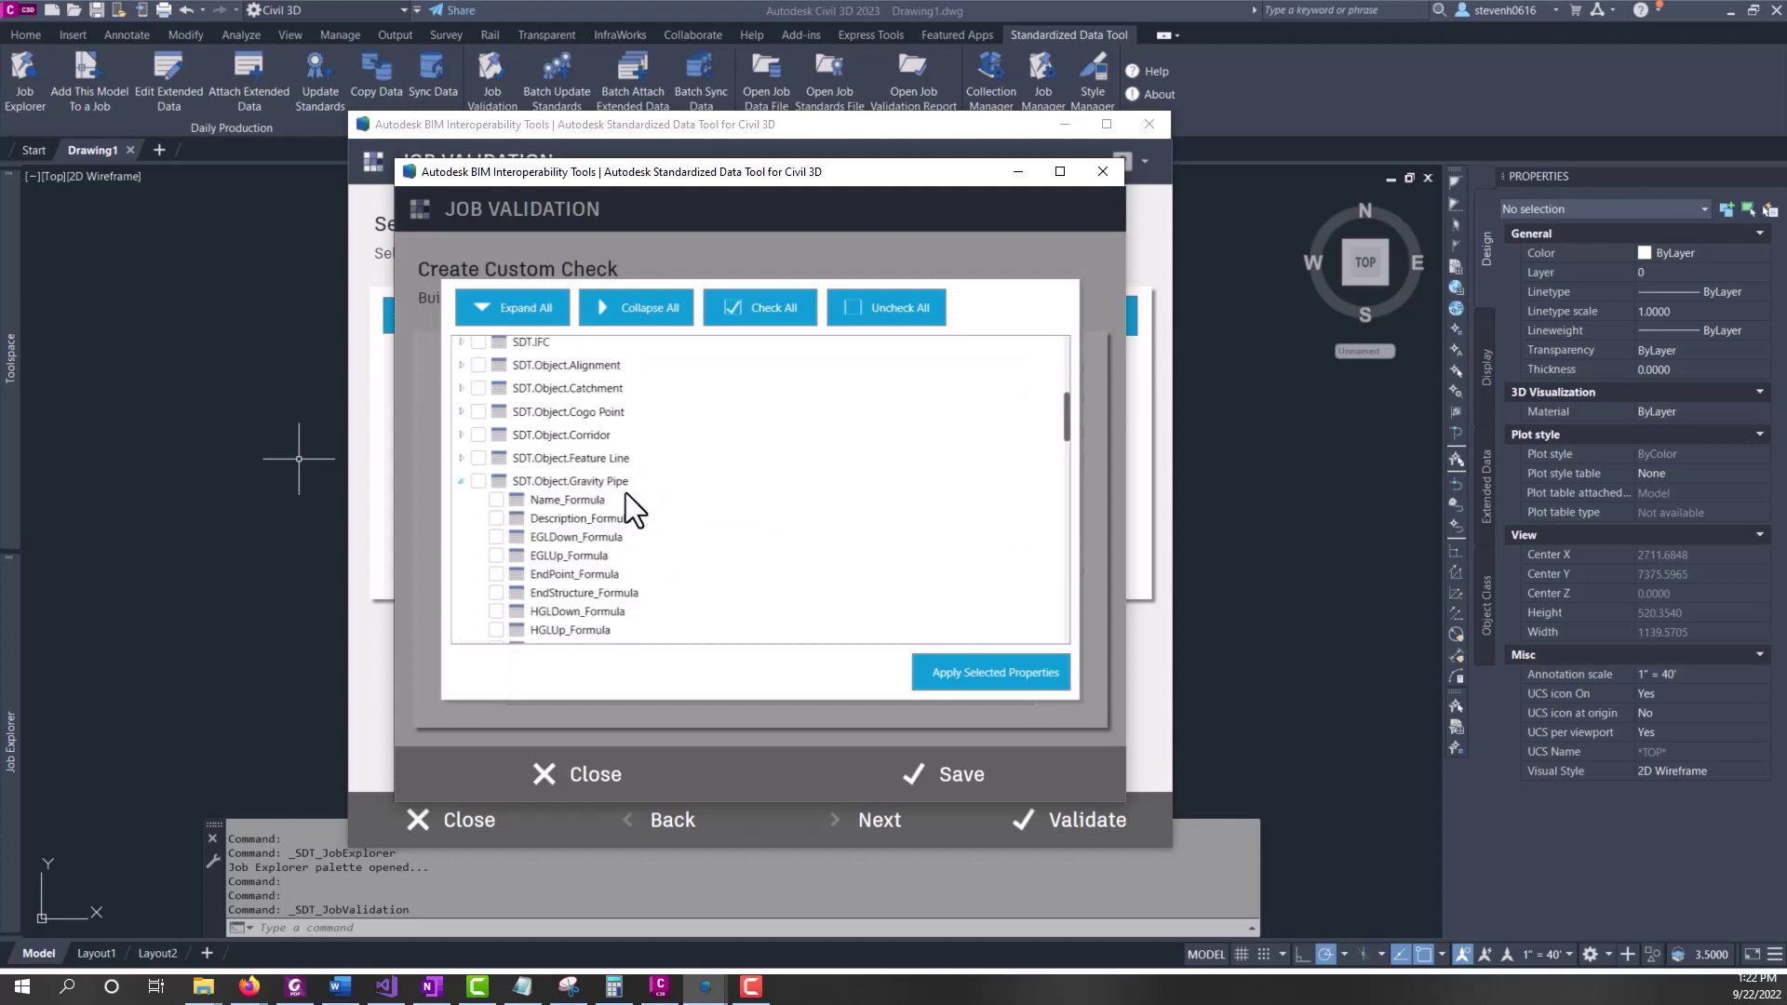
{"action": "scroll", "coordinate": [661, 502], "scroll_direction": "down", "scroll_amount": 5}
{"action": "scroll", "coordinate": [666, 531], "scroll_direction": "down", "scroll_amount": 2}
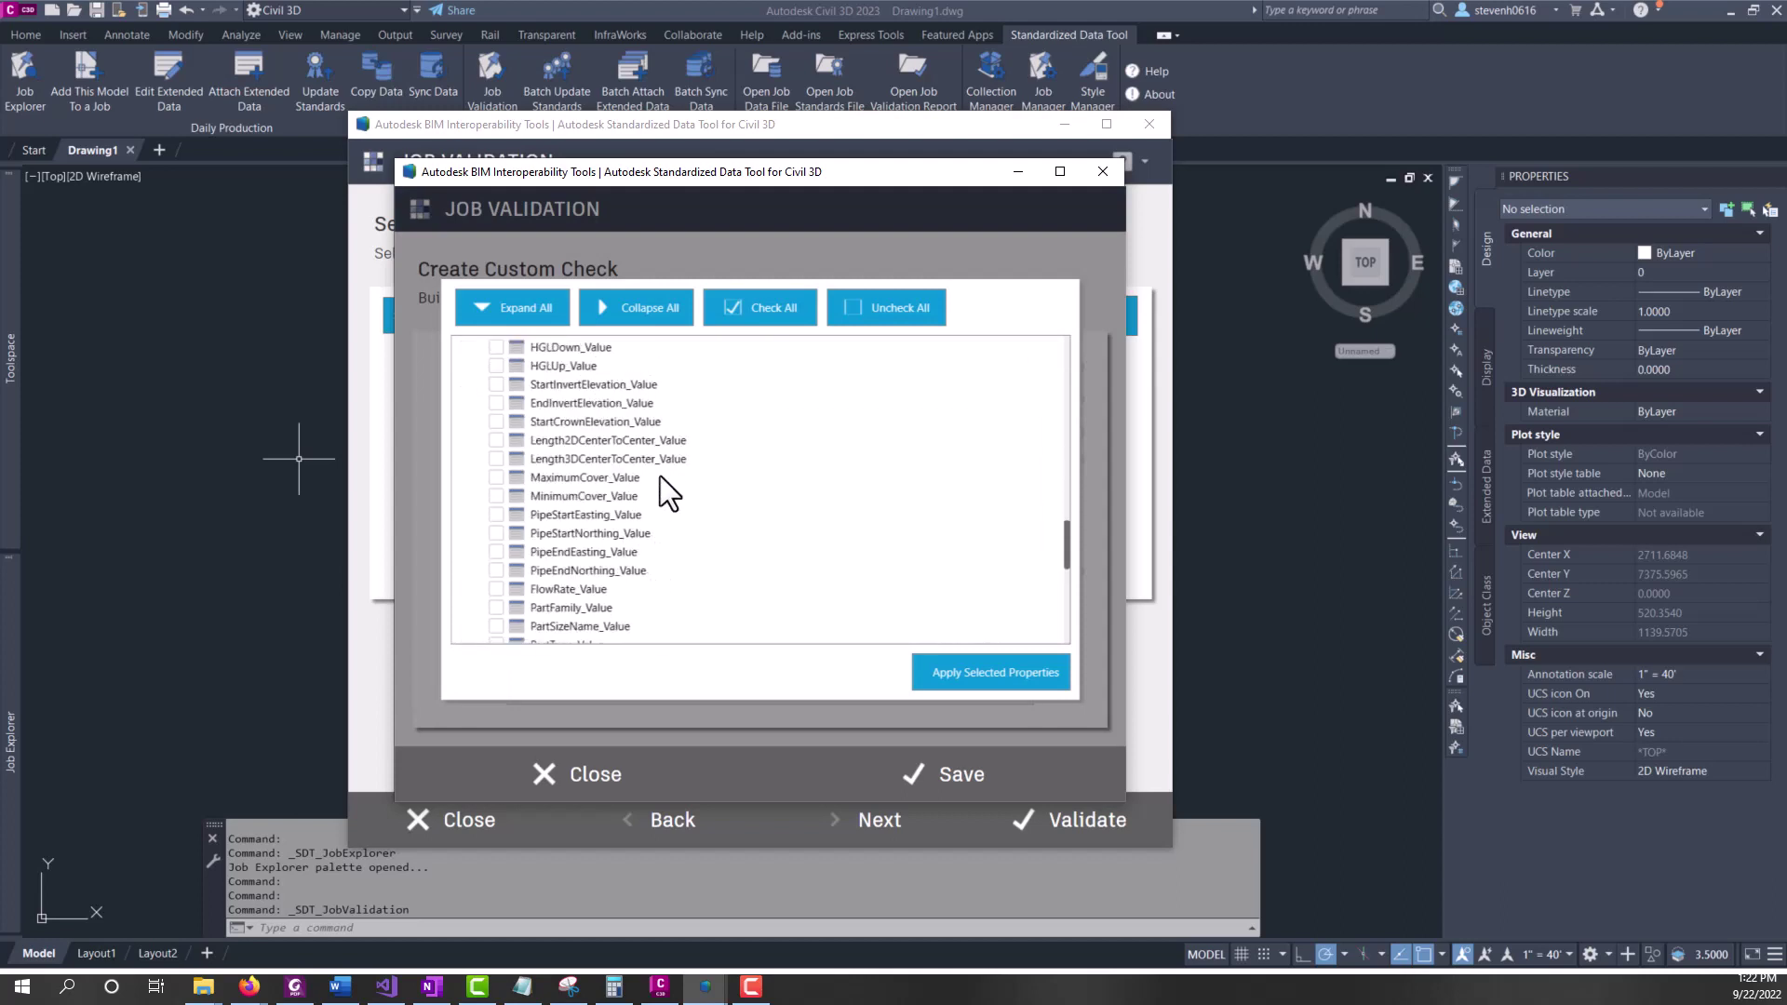
{"action": "left_click", "coordinate": [497, 460]}
{"action": "left_click", "coordinate": [959, 674]}
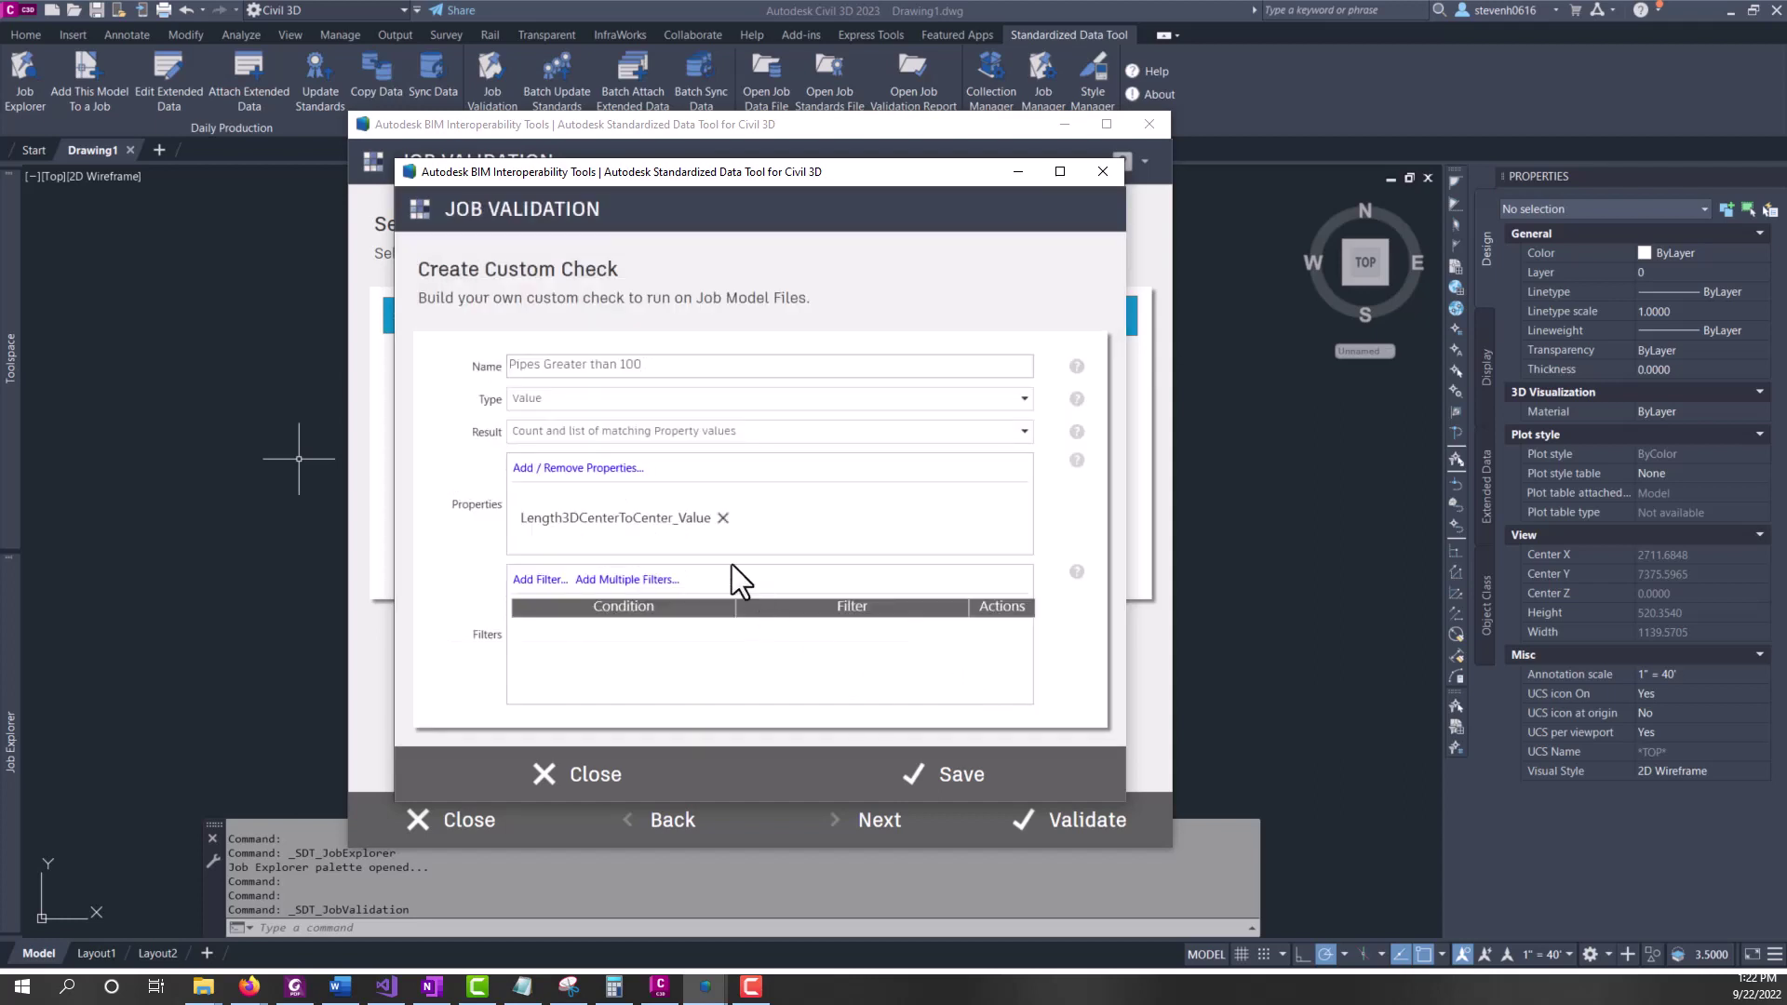
Add a Greater than filter condition on the pipe length
{"action": "left_click", "coordinate": [540, 580]}
{"action": "left_click", "coordinate": [566, 641]}
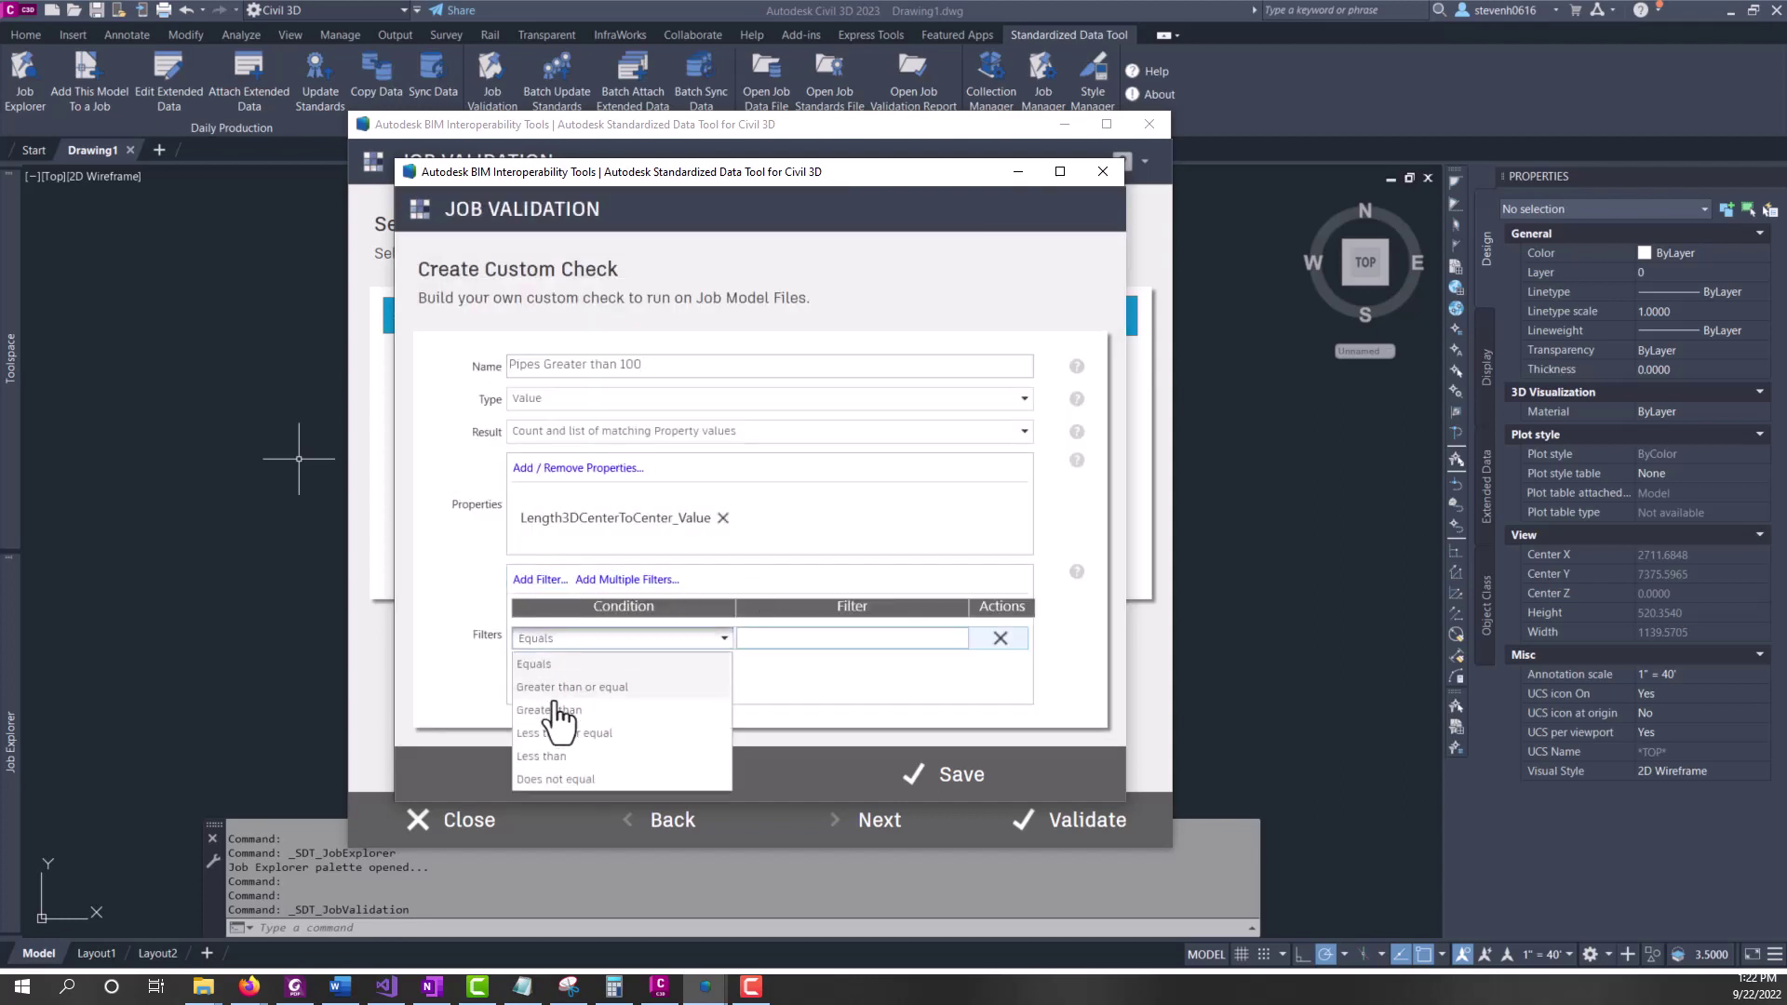
{"action": "left_click", "coordinate": [578, 730]}
{"action": "left_click", "coordinate": [788, 639]}
Save the gravity check with filter value 100 and start a check named 'Press Pipes Greater than 100'
{"action": "type", "text": "100"}
{"action": "left_click", "coordinate": [940, 772]}
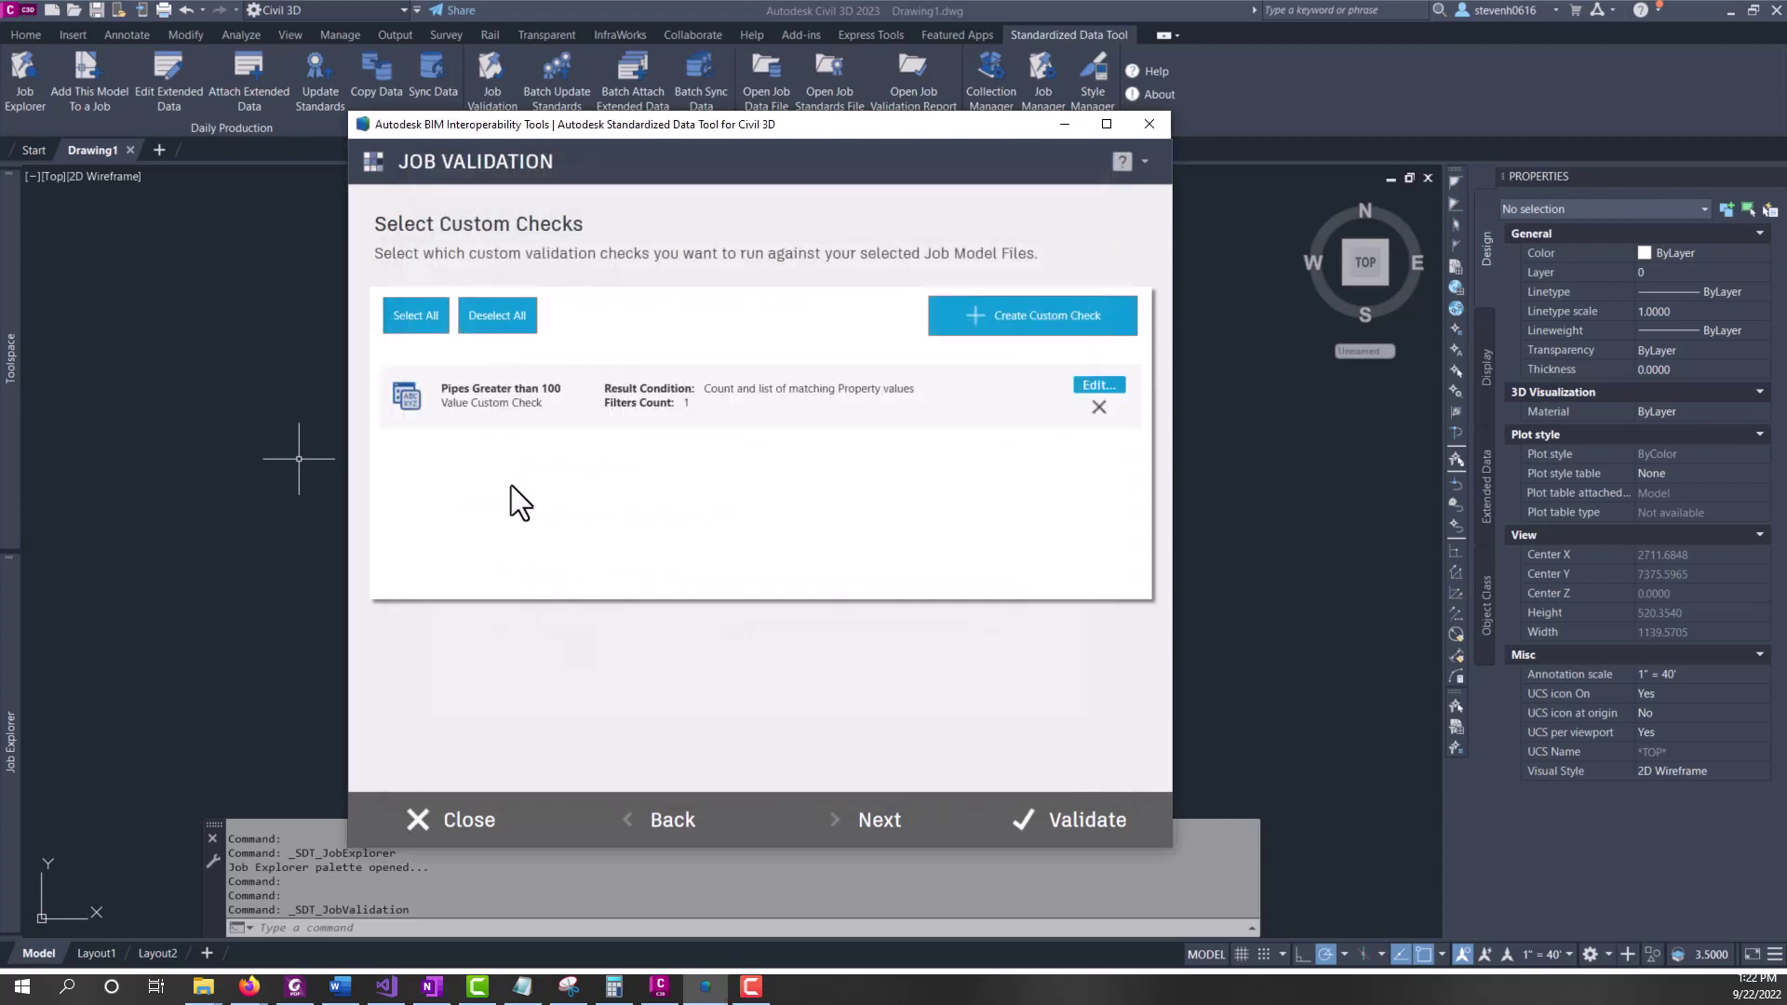
{"action": "left_click", "coordinate": [1062, 316]}
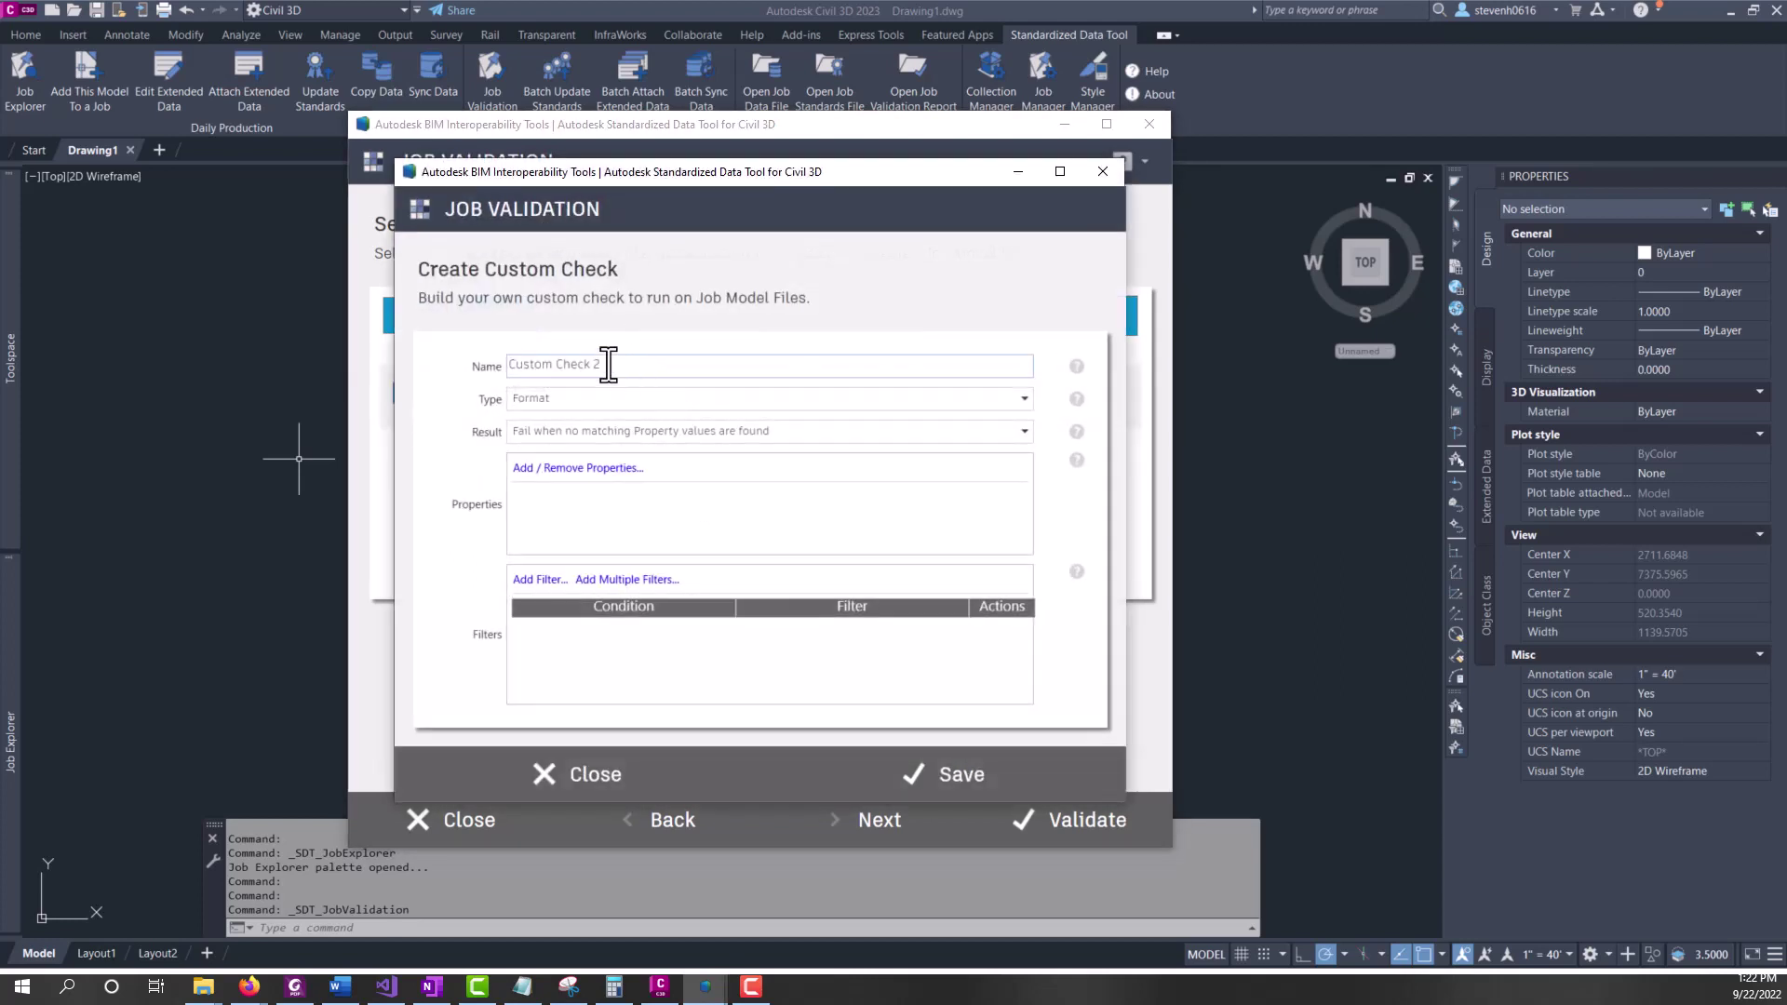
{"action": "type", "text": "Press Pipes Greater than 100"}
Make it a Value check with count and list result on Pressure Pipe Length3DCenterToCenter
{"action": "left_click", "coordinate": [558, 403]}
{"action": "left_click", "coordinate": [577, 448]}
{"action": "left_click", "coordinate": [582, 433]}
{"action": "left_click", "coordinate": [597, 534]}
{"action": "left_click", "coordinate": [614, 467]}
{"action": "scroll", "coordinate": [707, 574], "scroll_direction": "down", "scroll_amount": 10}
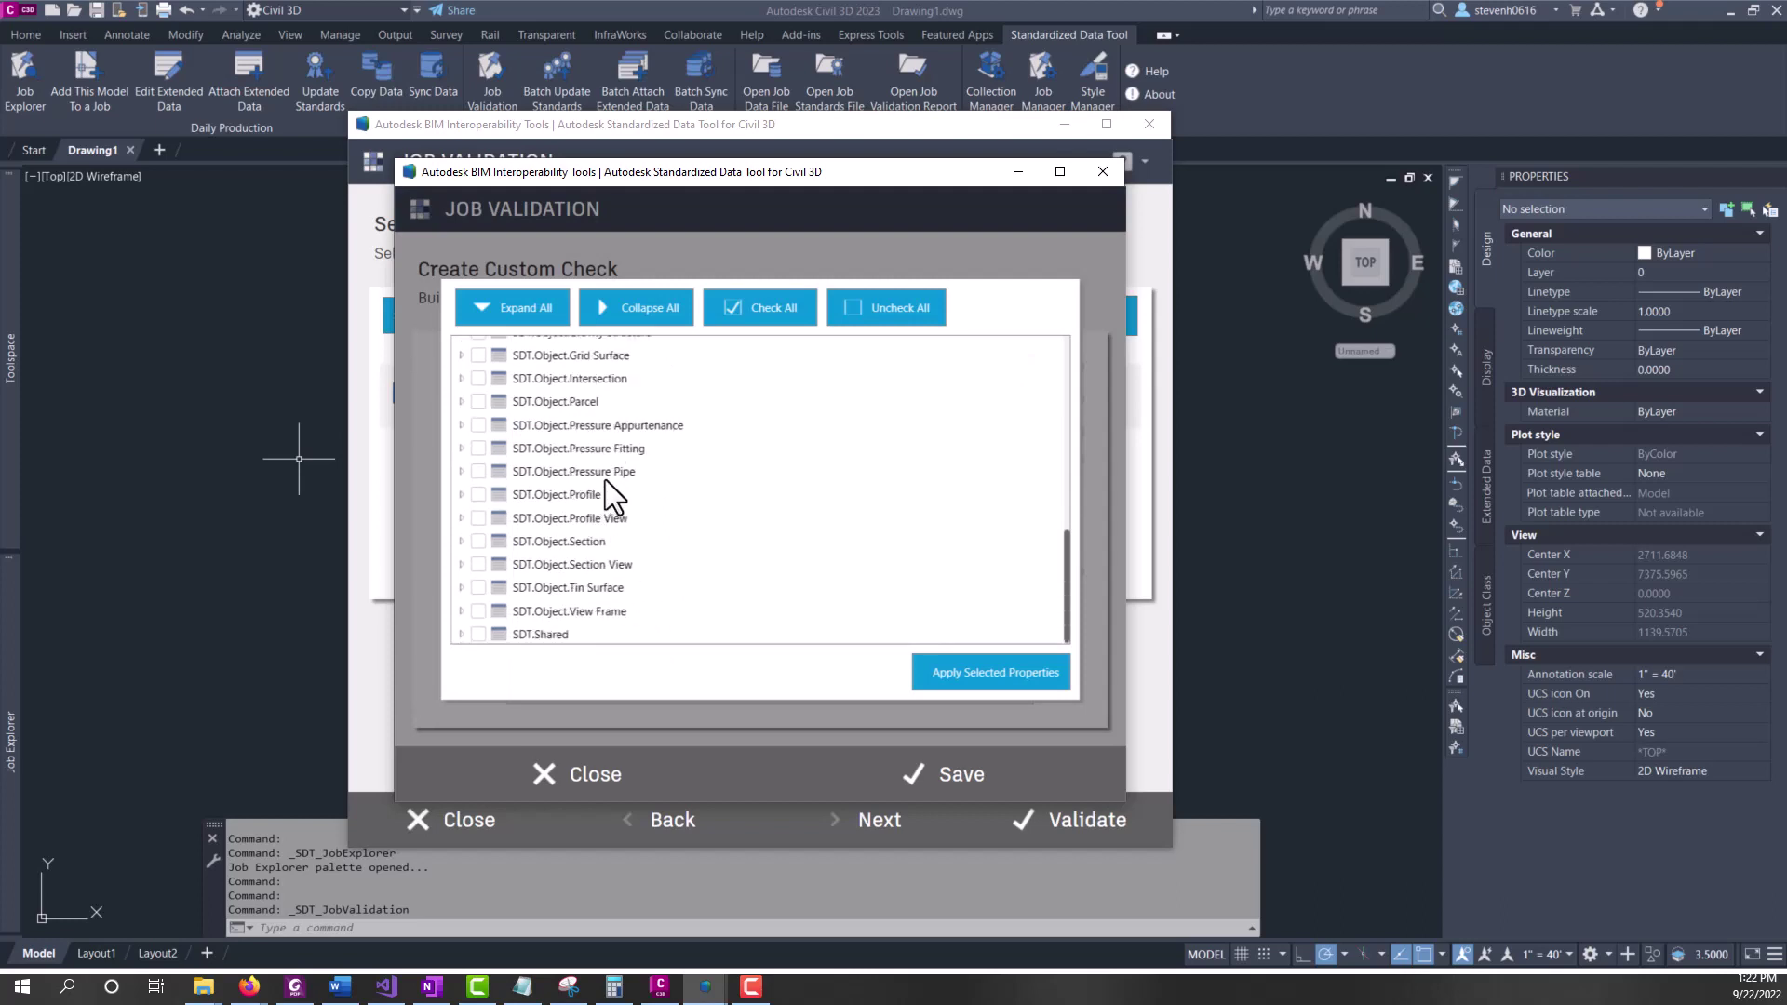
{"action": "left_click", "coordinate": [462, 472]}
{"action": "scroll", "coordinate": [628, 497], "scroll_direction": "down", "scroll_amount": 4}
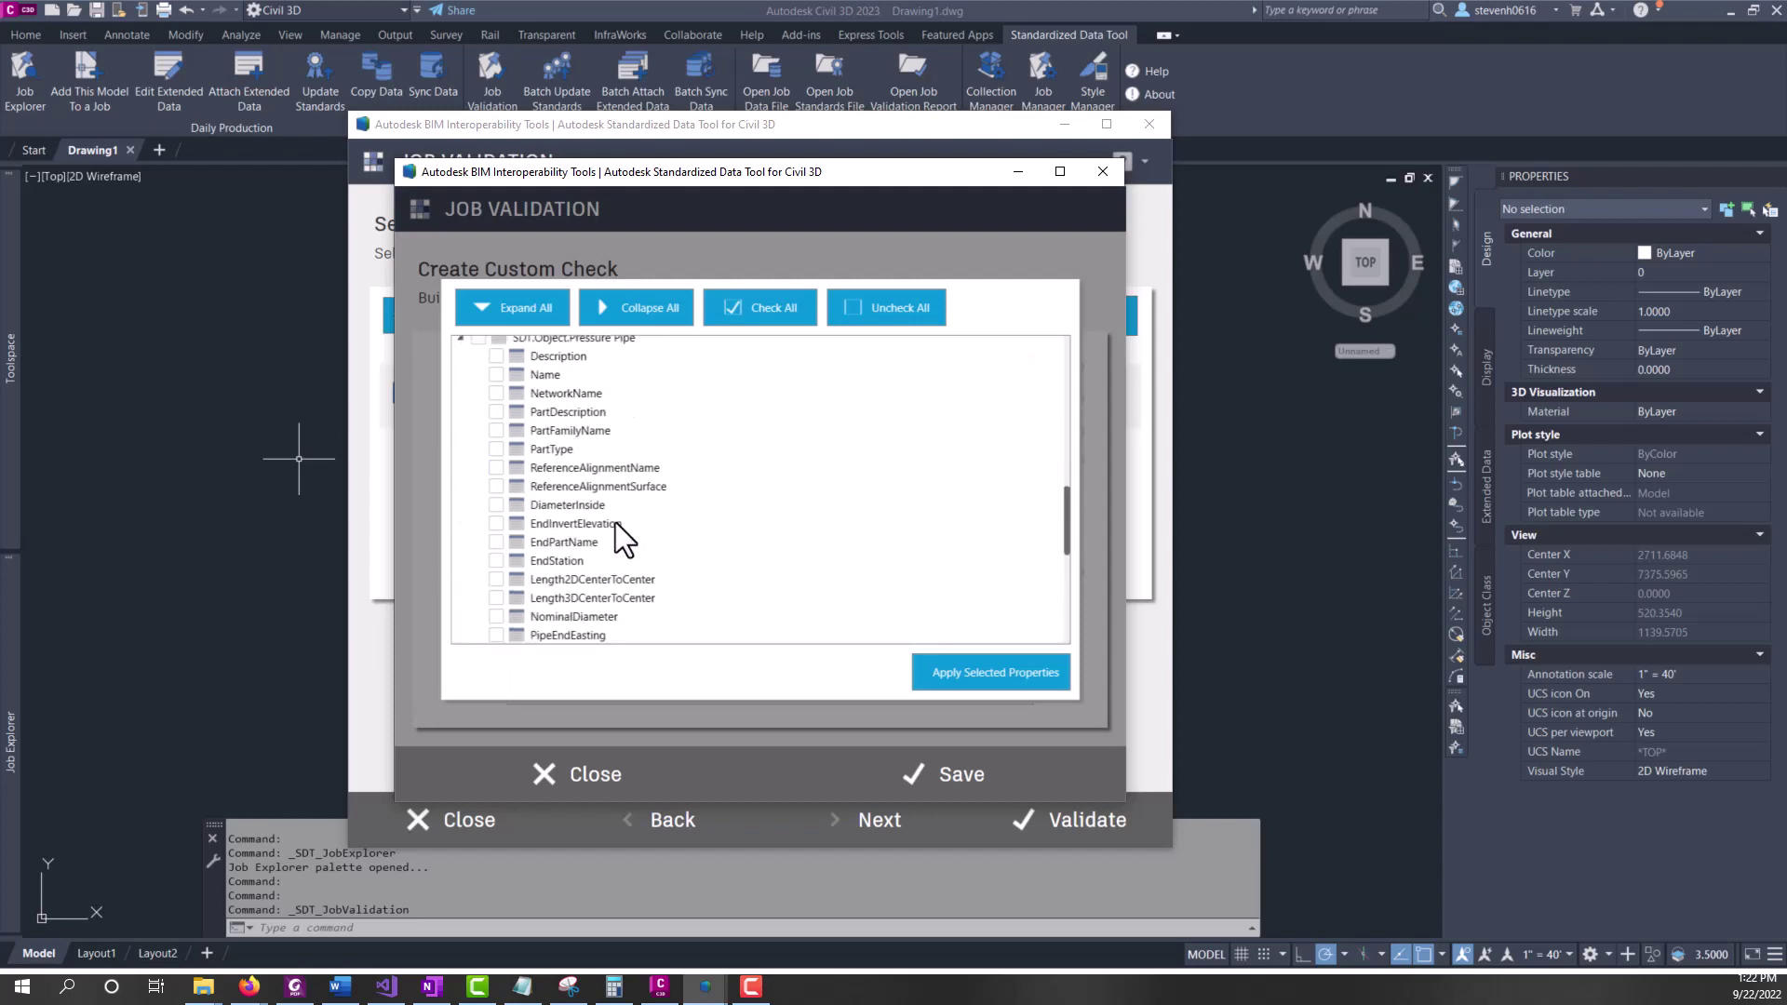
{"action": "left_click", "coordinate": [615, 468]}
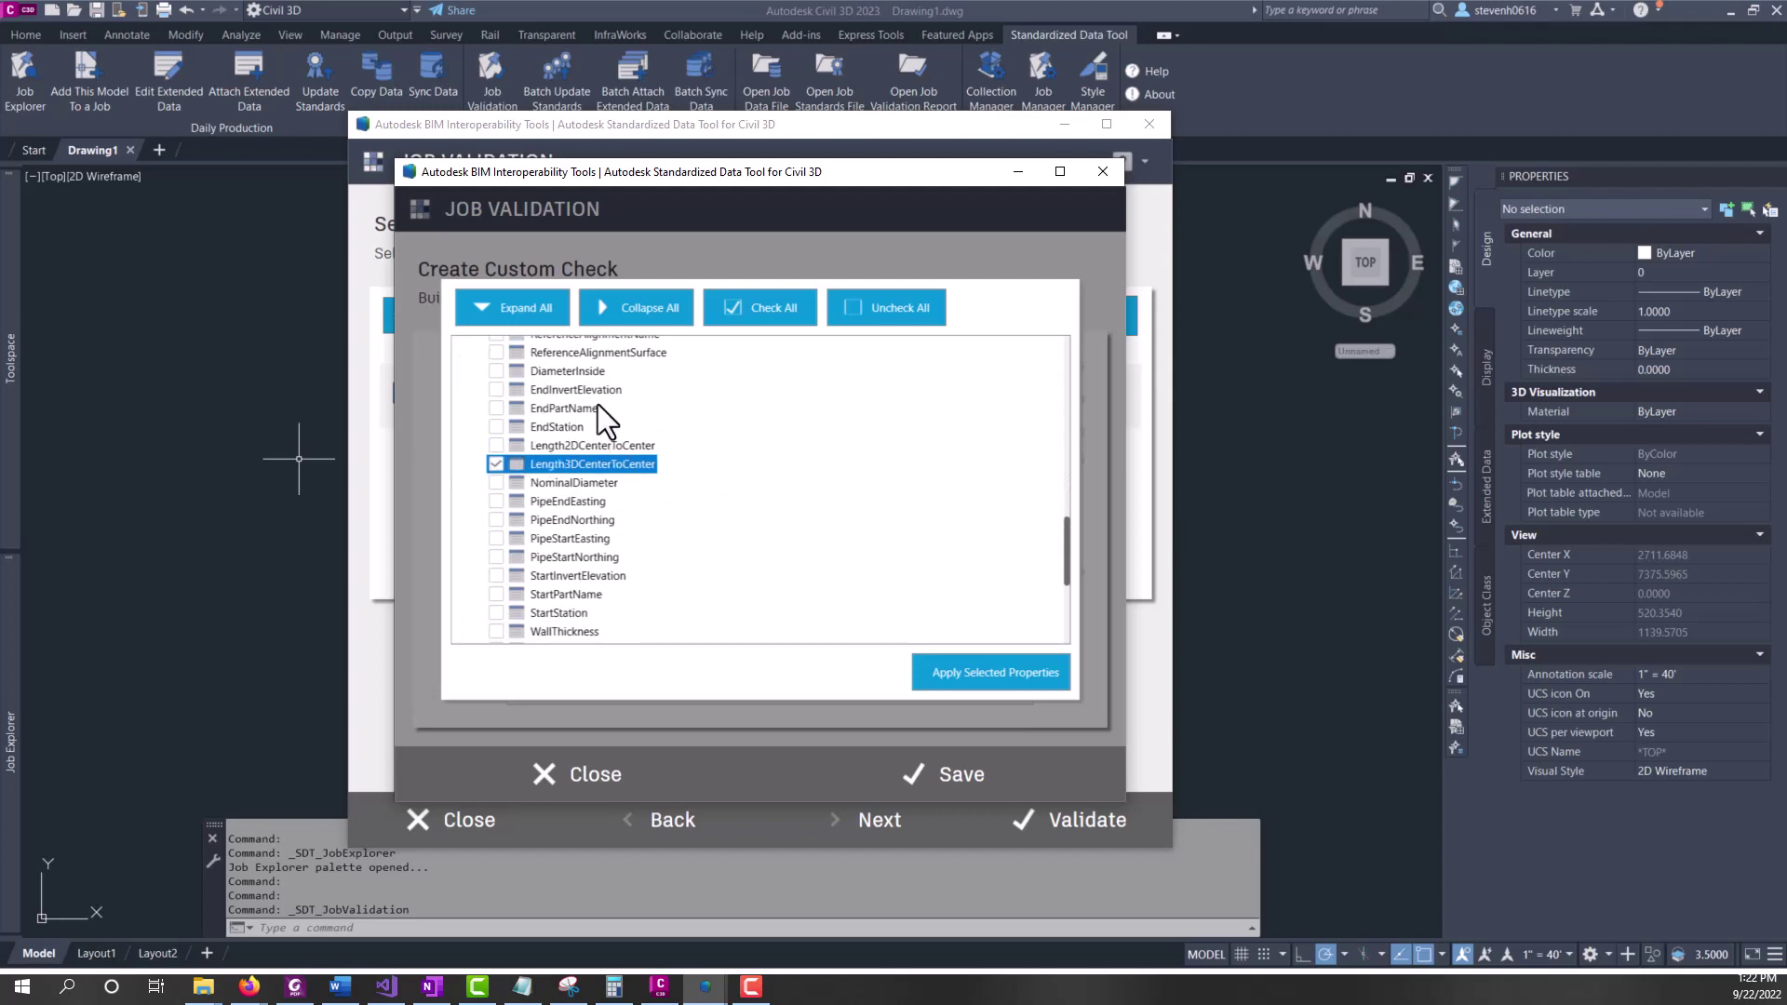
{"action": "left_click", "coordinate": [1005, 674]}
Filter for lengths Greater than 100 and save the pressure pipe check
{"action": "left_click", "coordinate": [550, 584]}
{"action": "left_click", "coordinate": [642, 639]}
{"action": "left_click", "coordinate": [563, 728]}
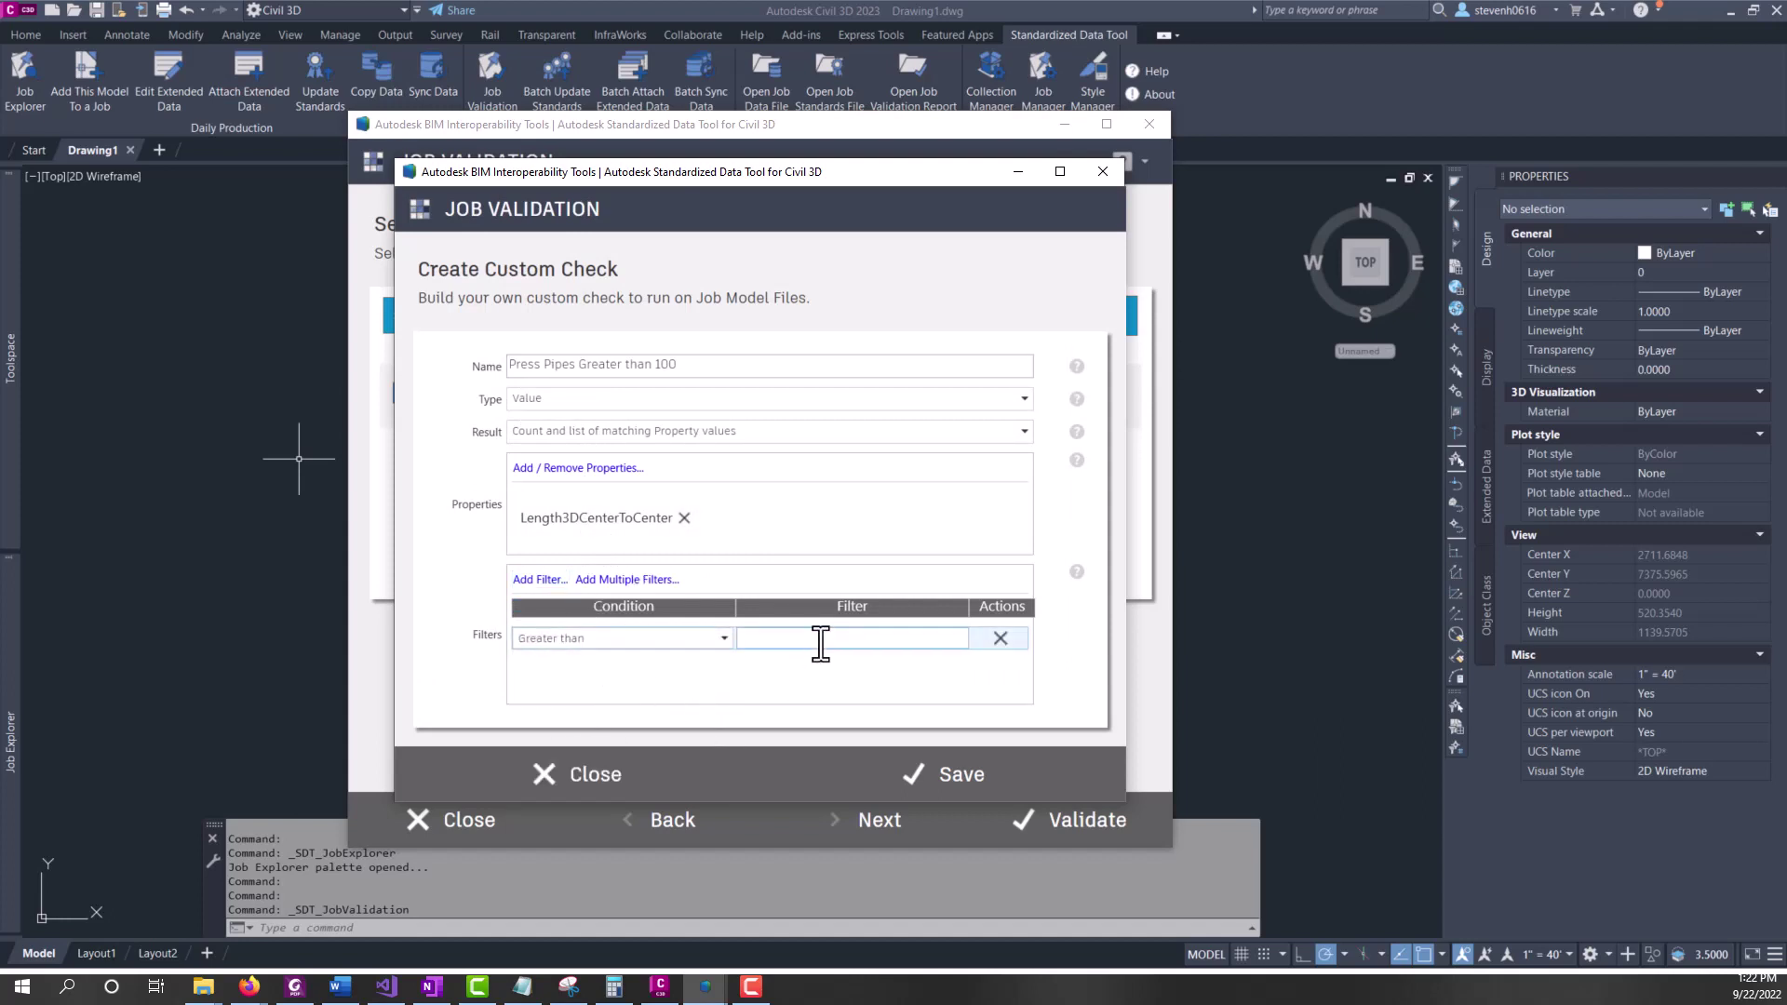
{"action": "type", "text": "100"}
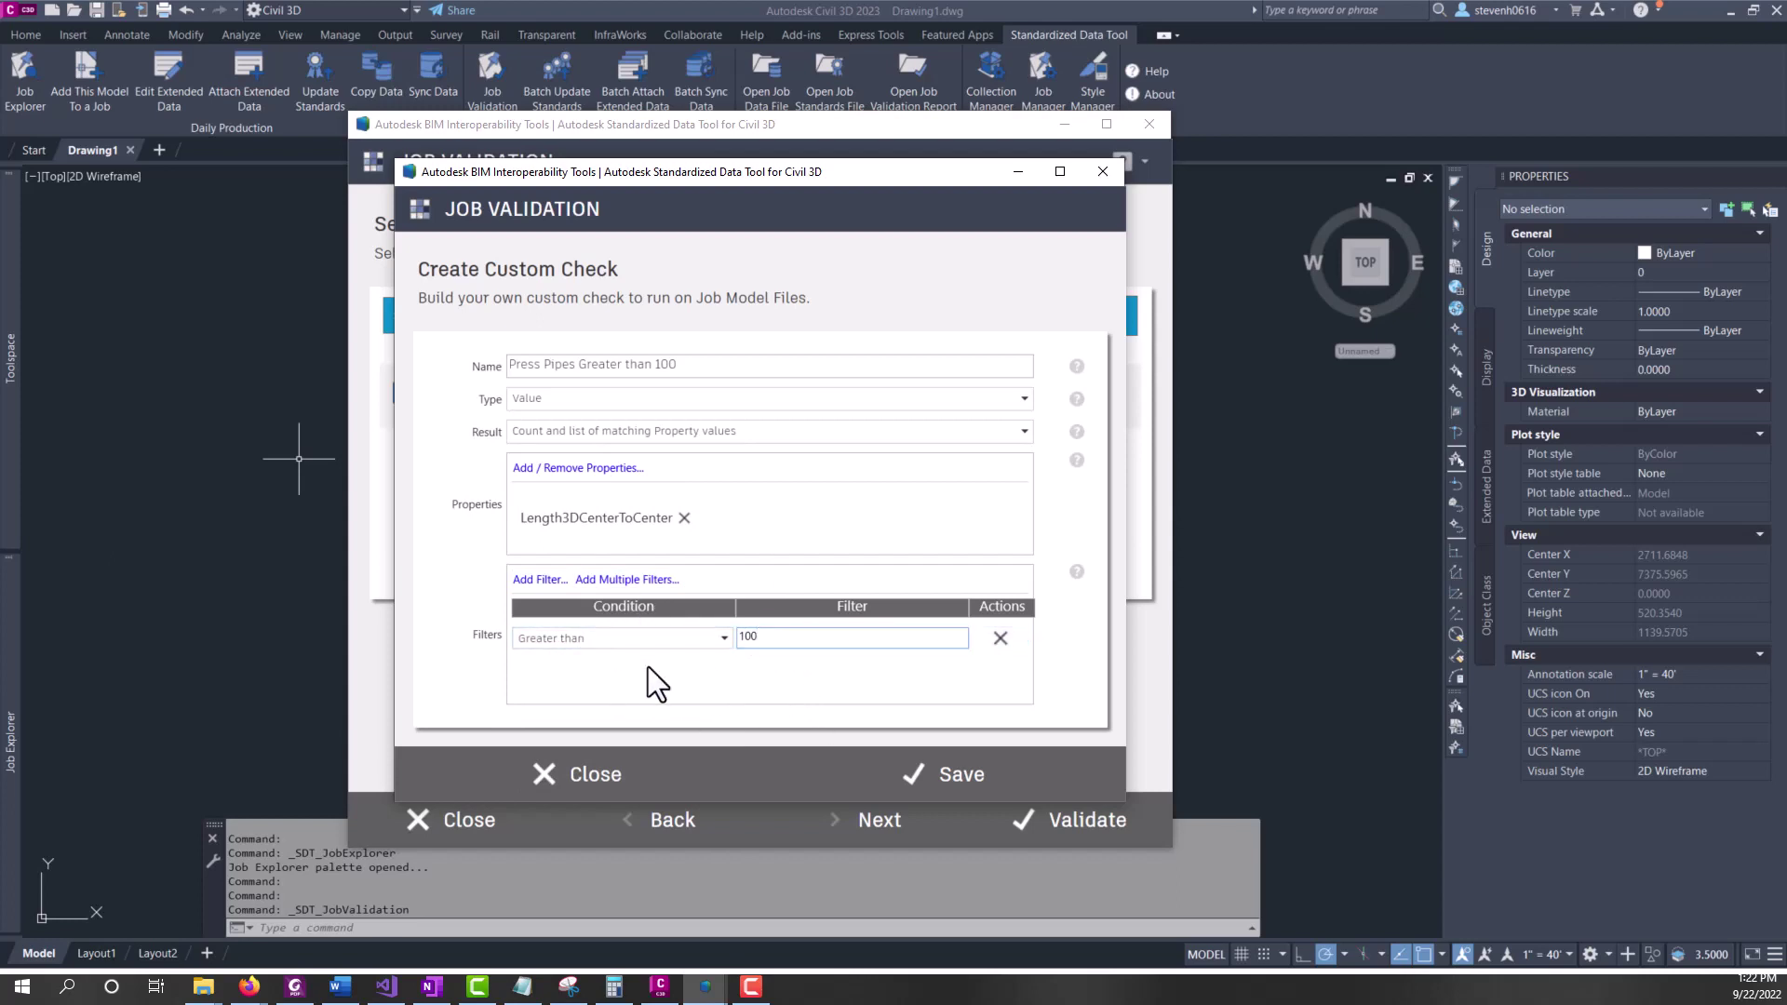
{"action": "left_click", "coordinate": [942, 787]}
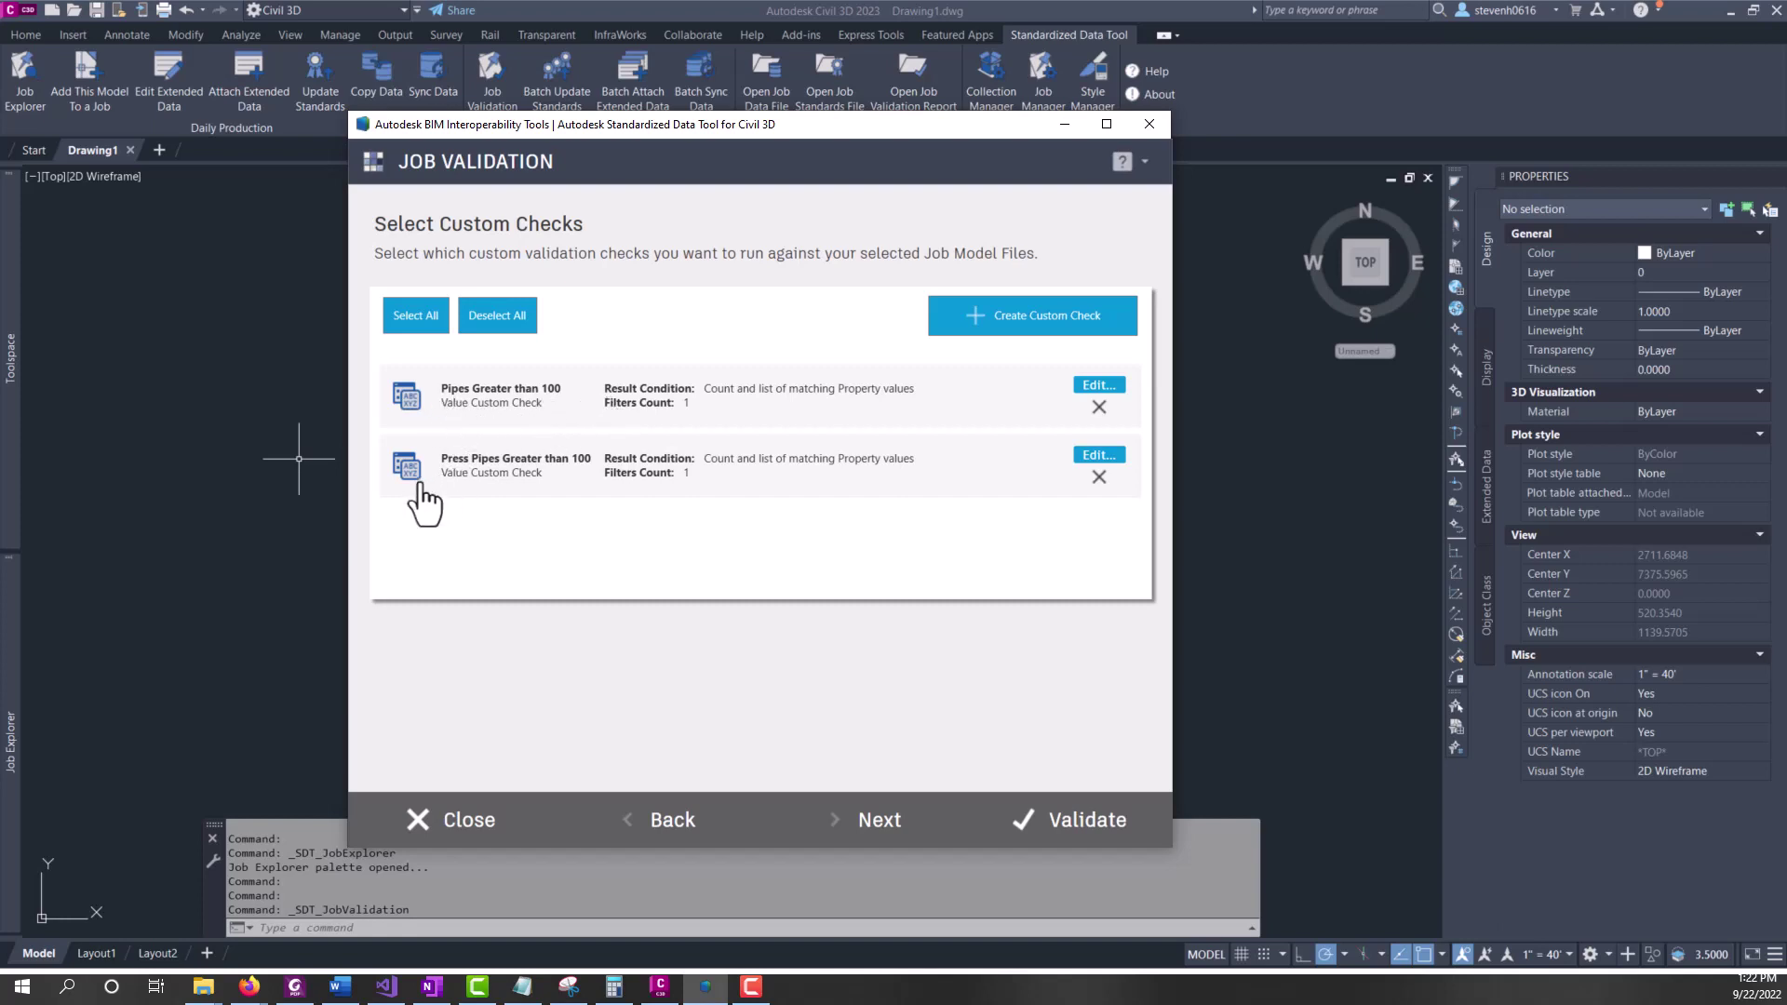
Run and confirm the job validation with HTML and Excel report formats
{"action": "left_click", "coordinate": [855, 819]}
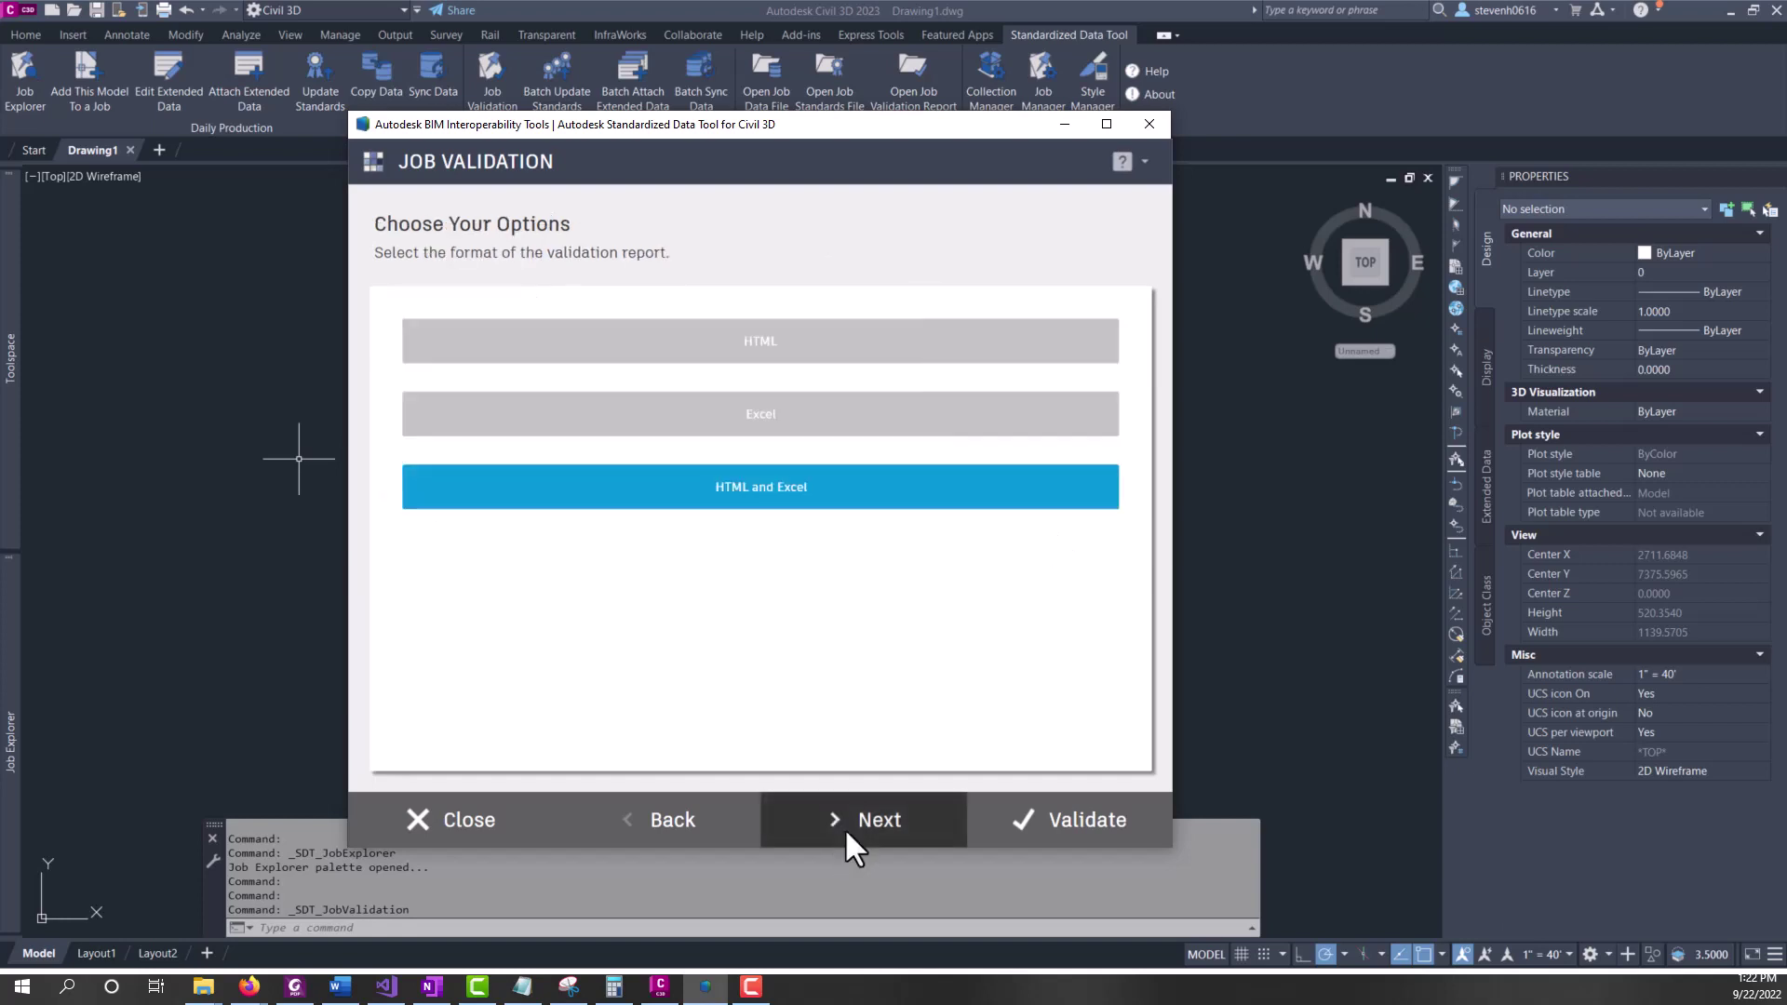
{"action": "left_click", "coordinate": [759, 495]}
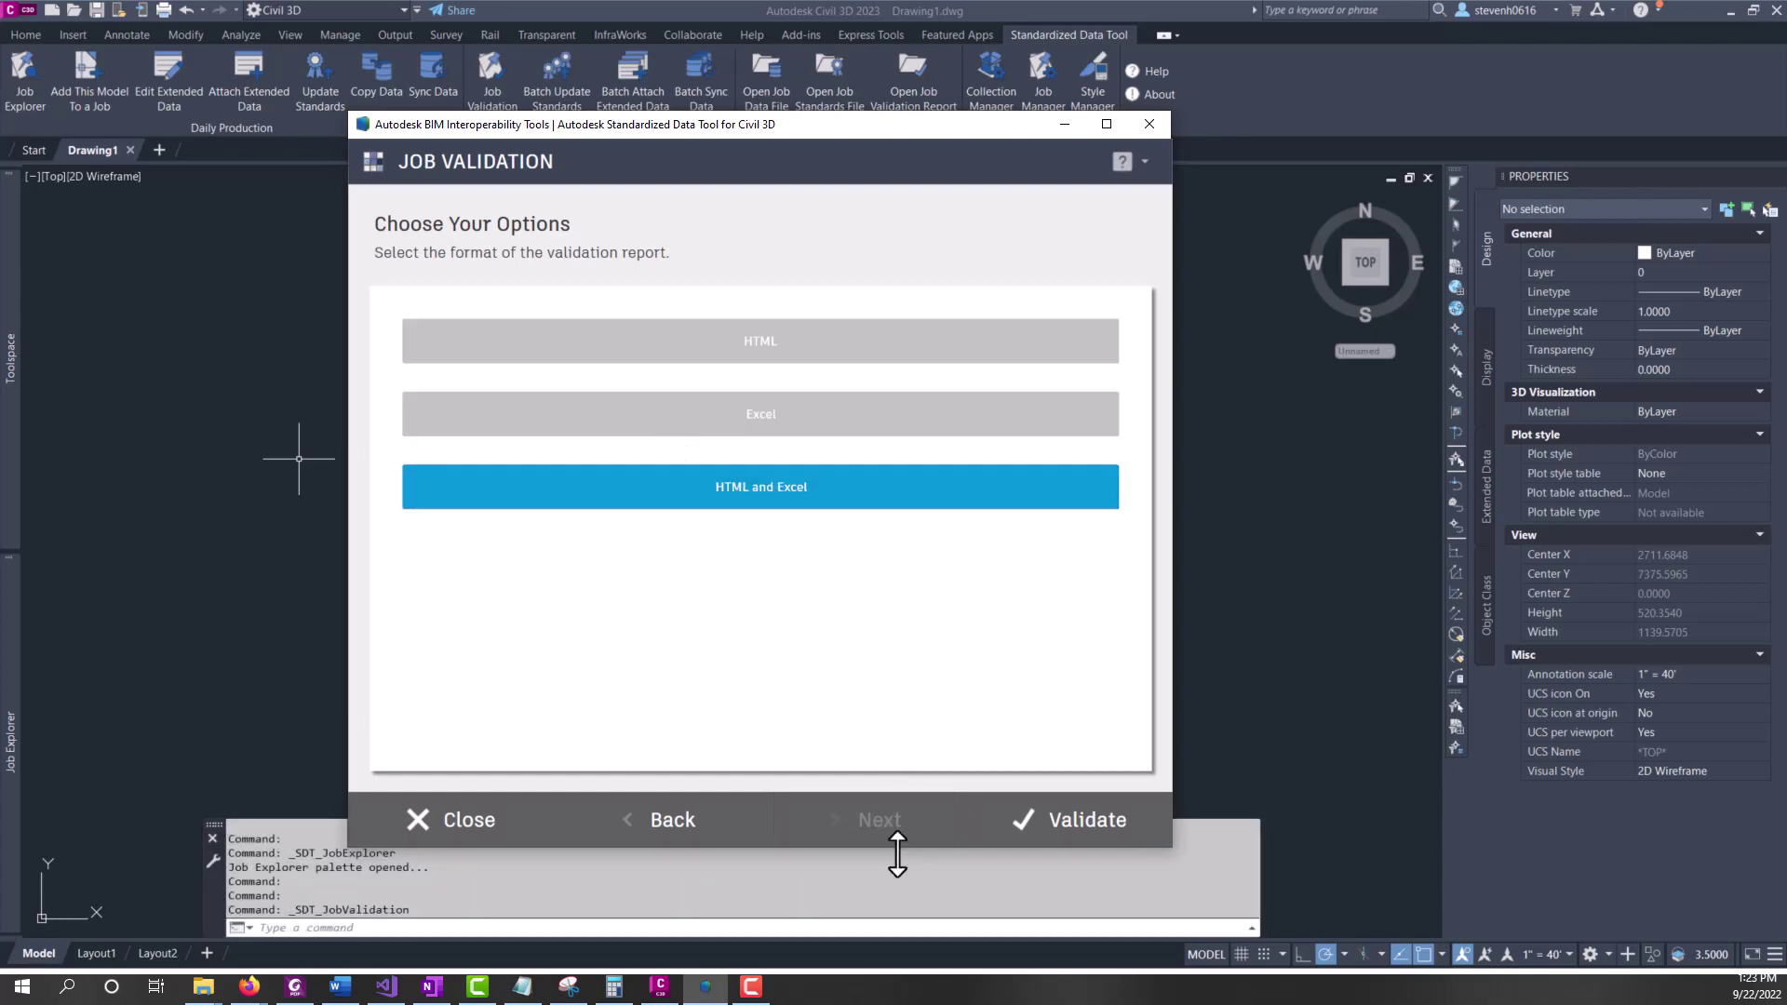
{"action": "left_click", "coordinate": [1070, 837]}
{"action": "left_click", "coordinate": [794, 588]}
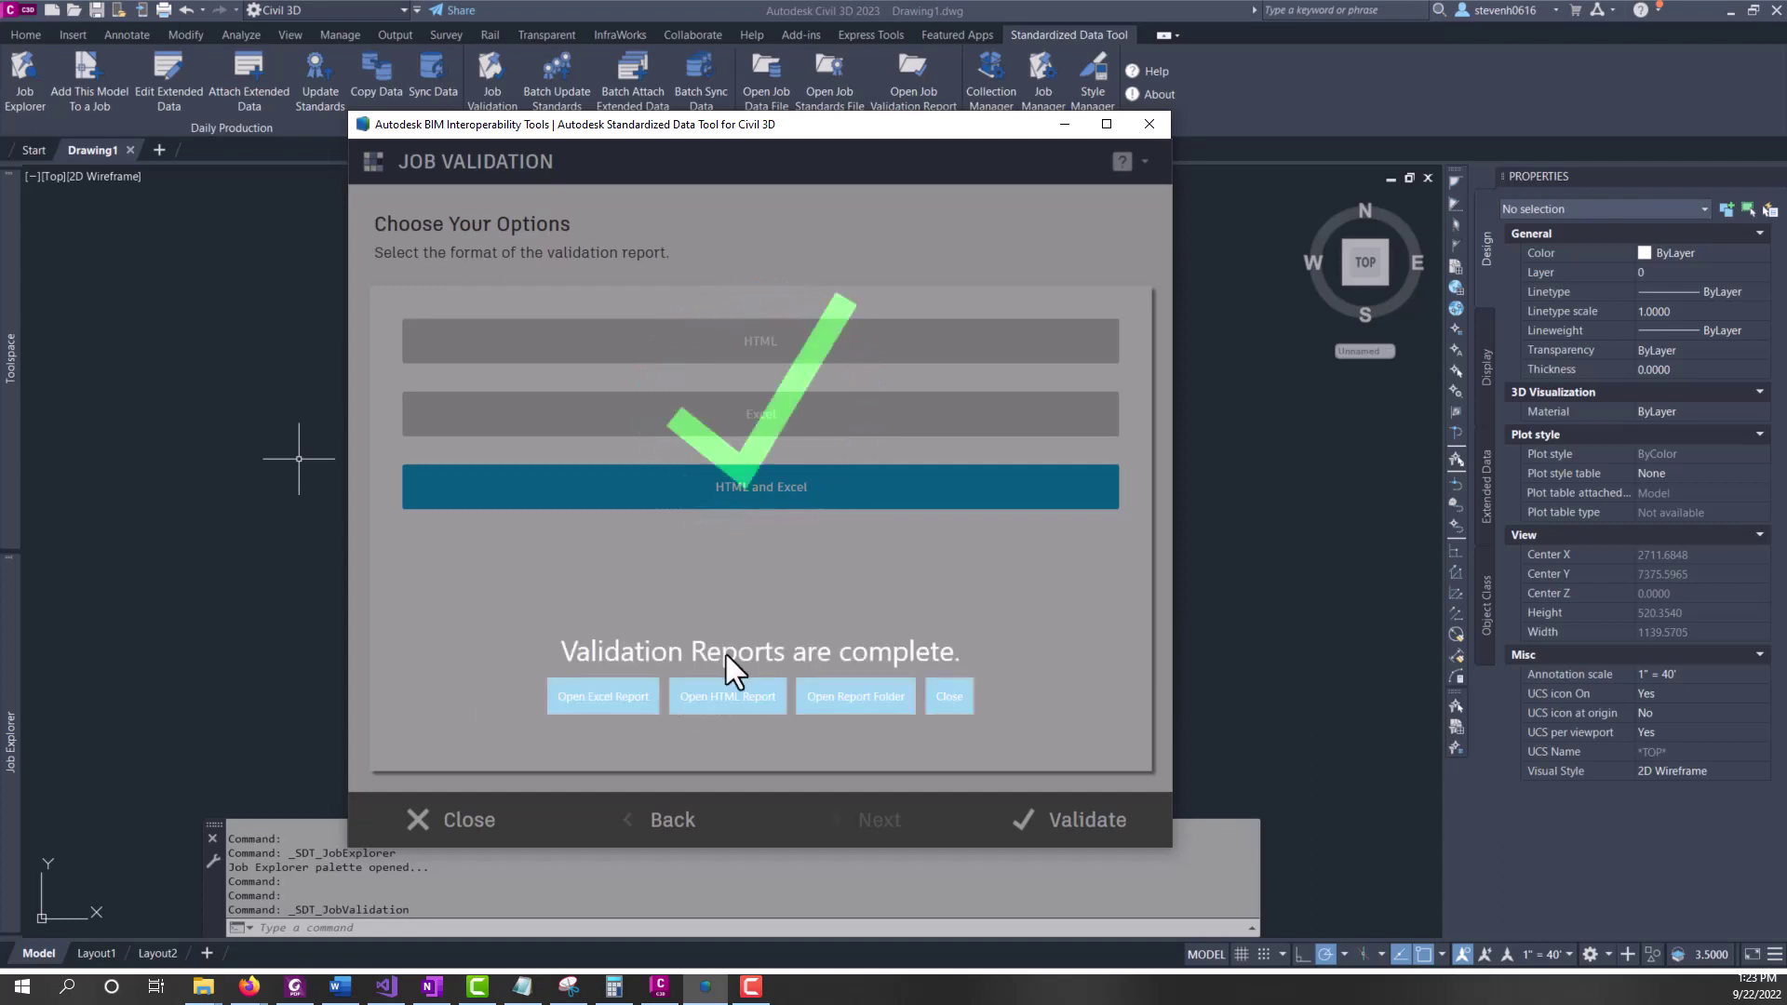
Open the HTML report and review MTZ123-Utility Design's 5 gravity and 4 pressure pipes over 100
{"action": "left_click", "coordinate": [727, 694]}
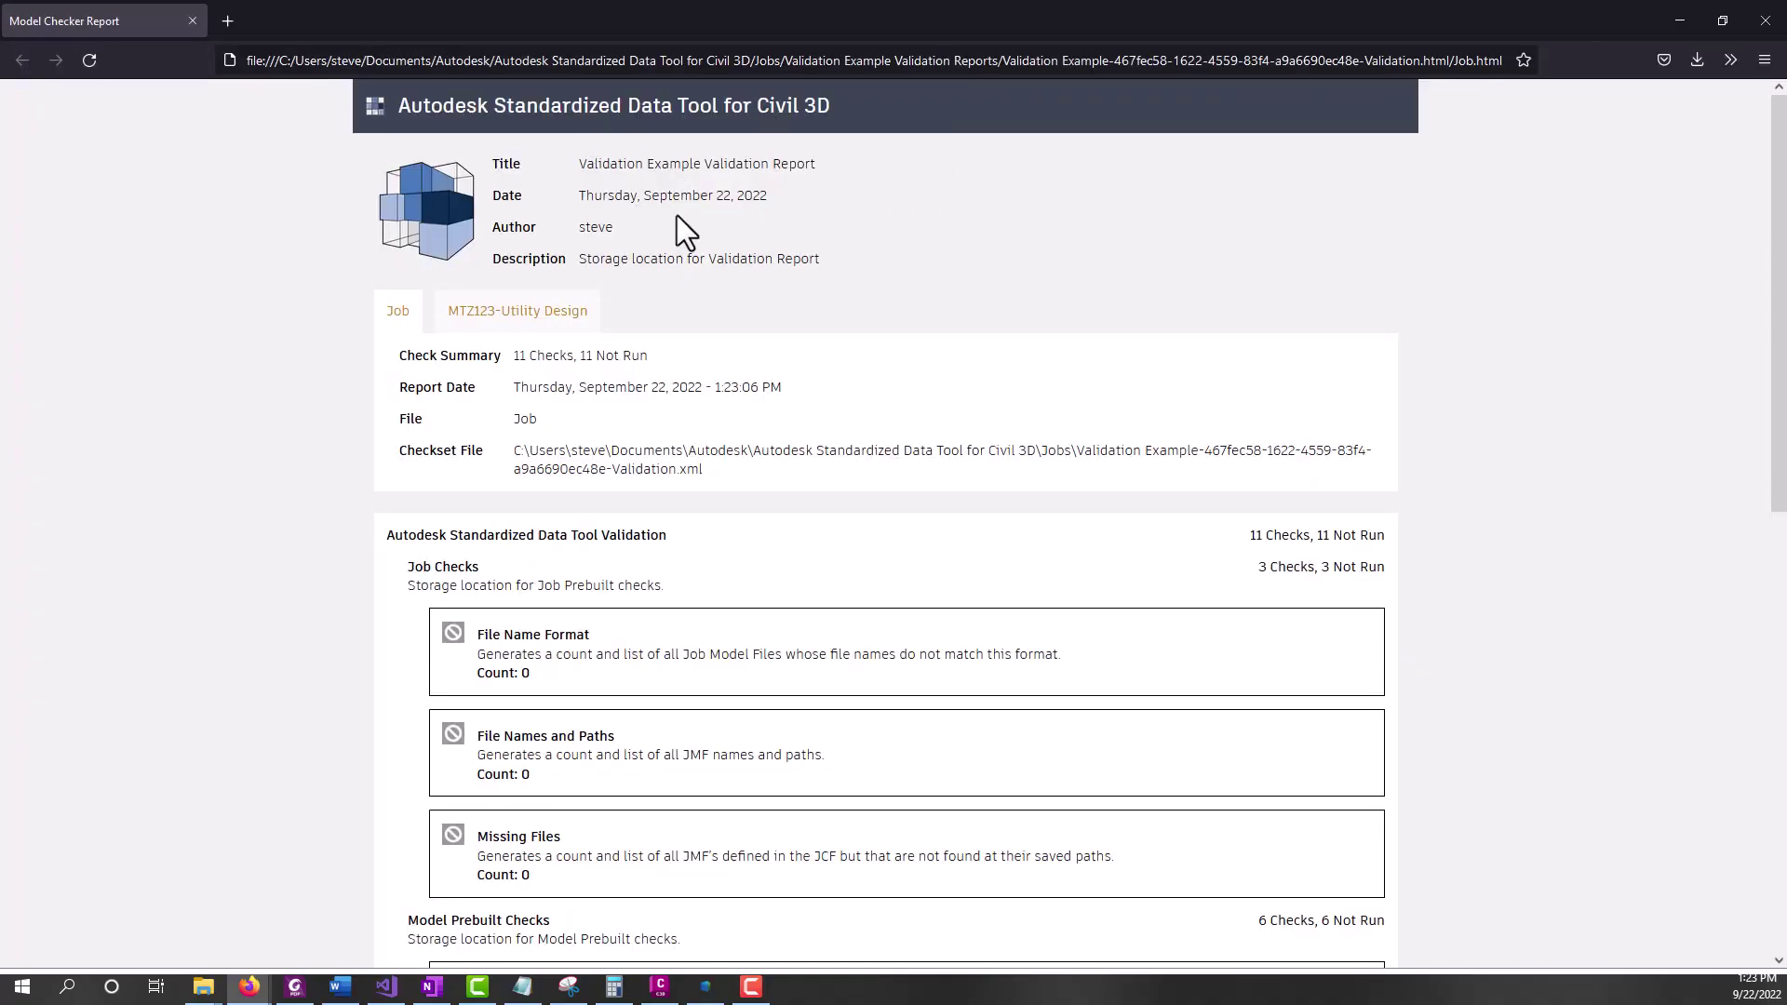
{"action": "left_click", "coordinate": [508, 313]}
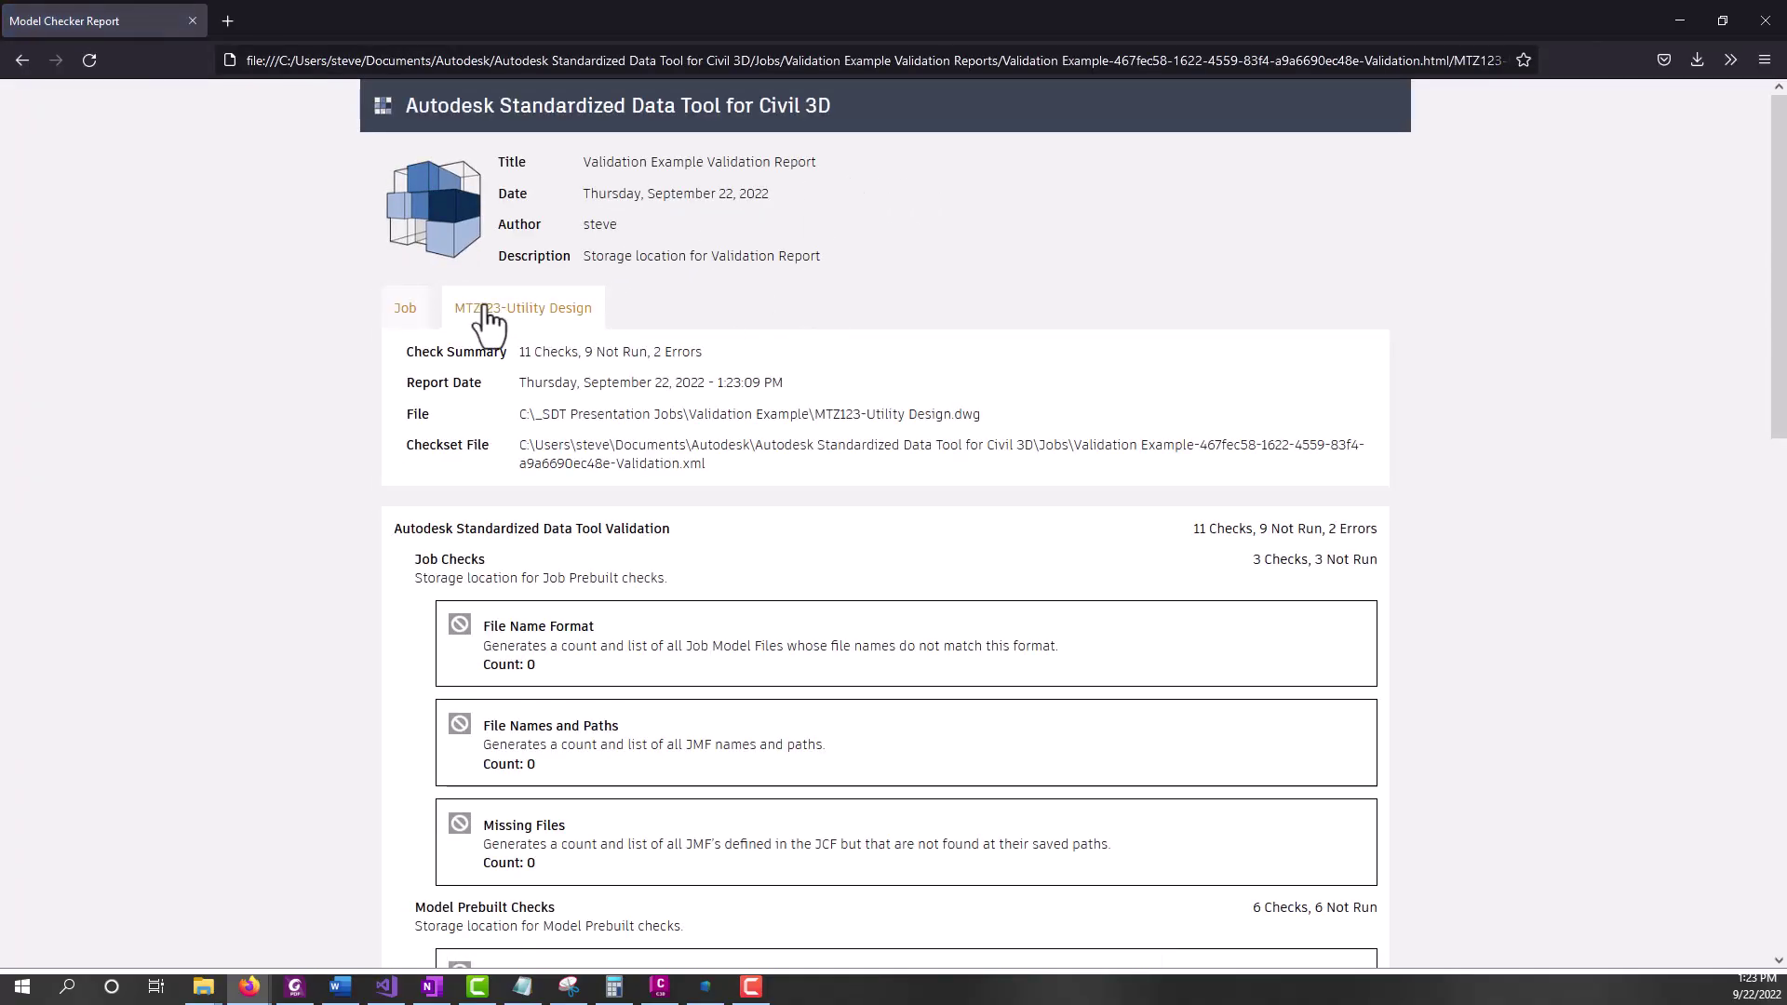
{"action": "scroll", "coordinate": [1425, 429], "scroll_direction": "down", "scroll_amount": 12}
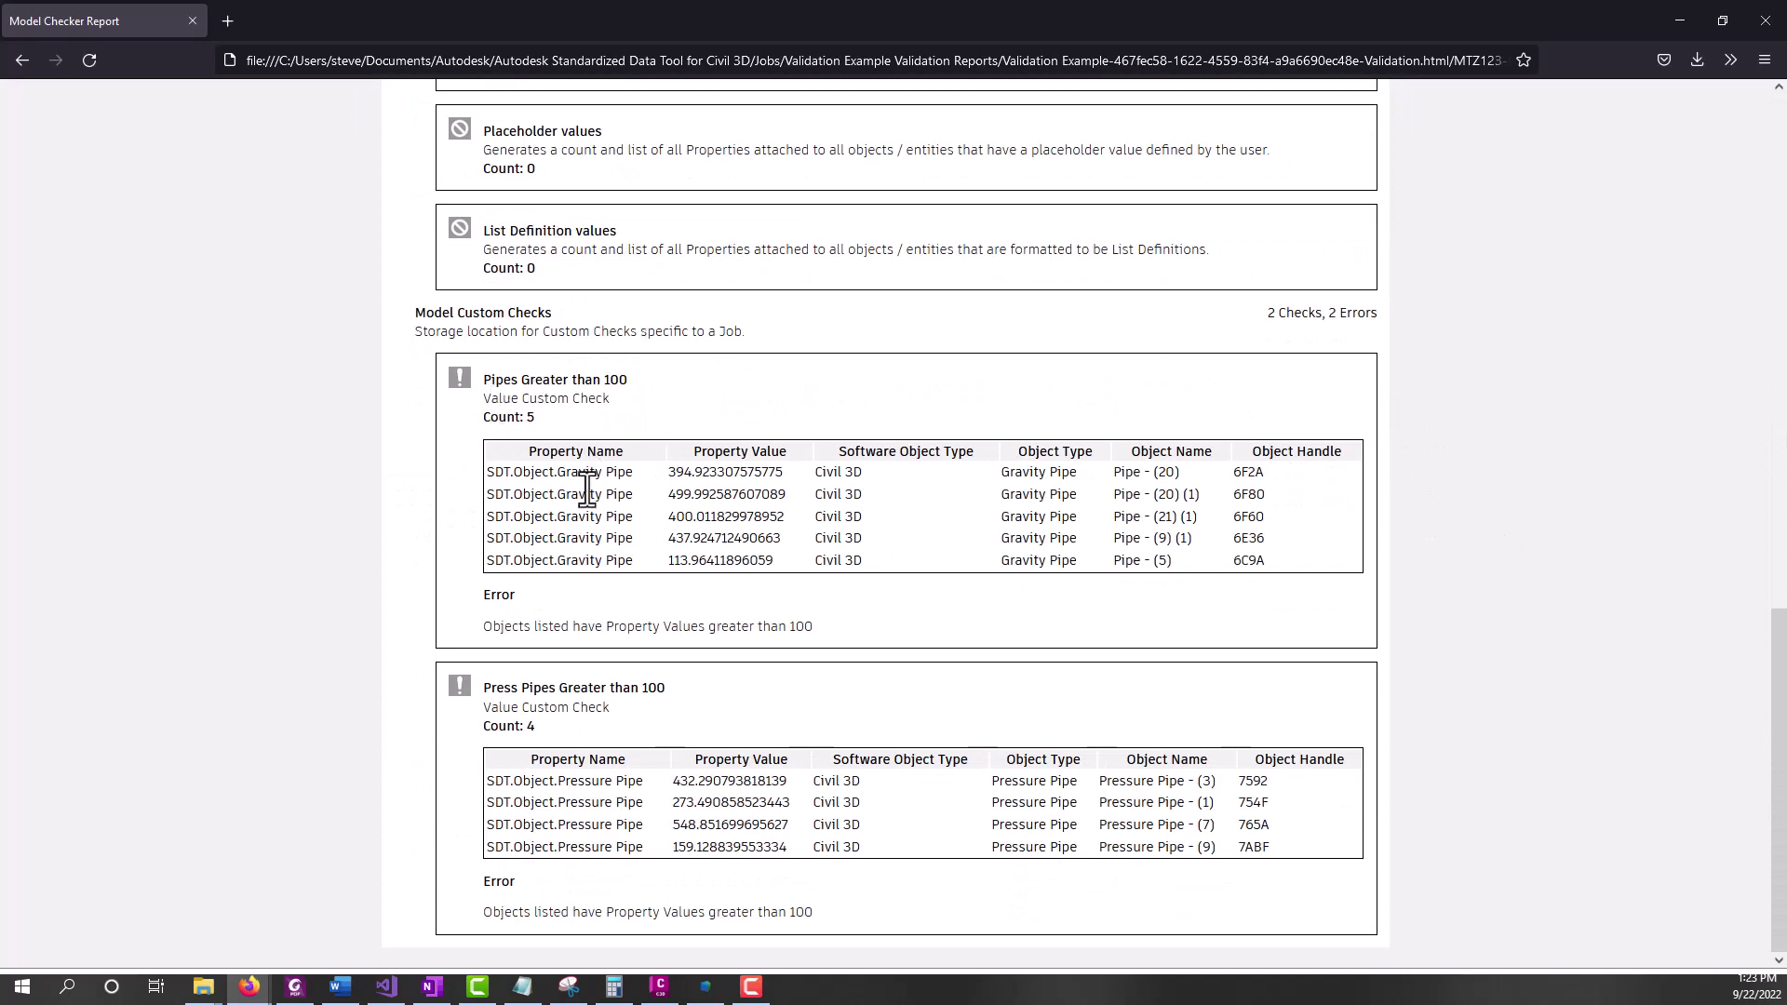
{"action": "left_click_drag", "start_coordinate": [637, 561], "coordinate": [586, 486]}
{"action": "left_click", "coordinate": [684, 470]}
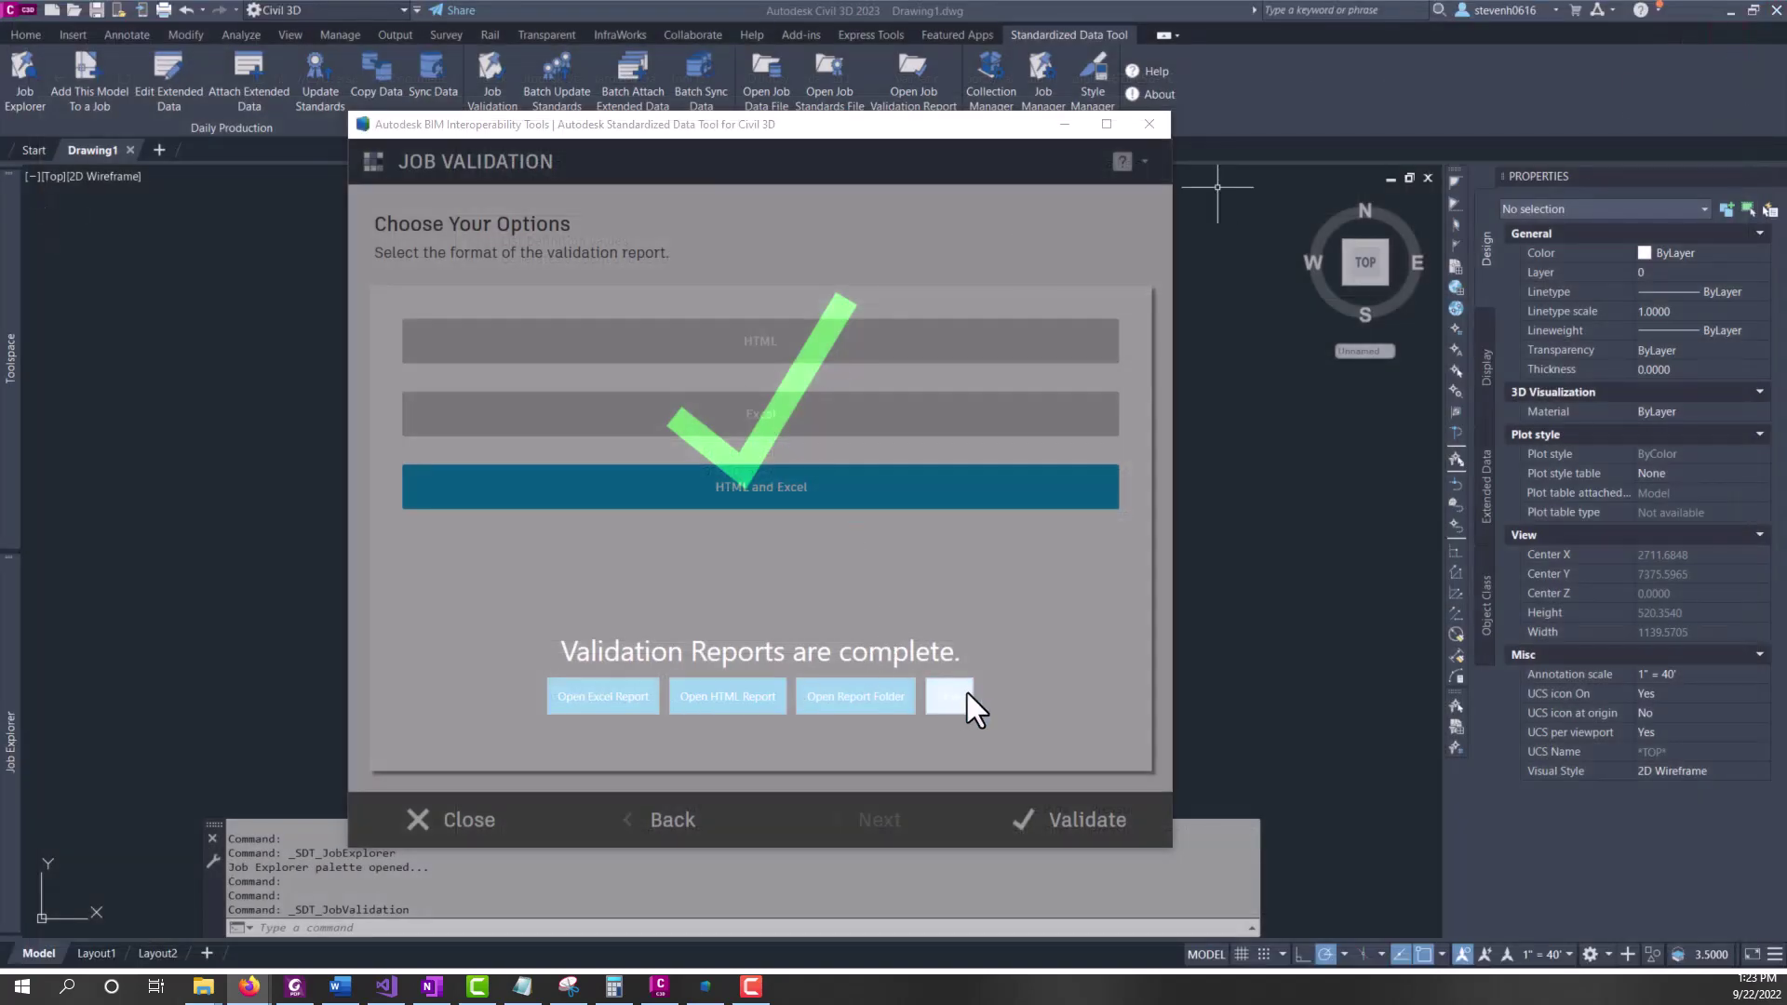
Dismiss the reports-complete message and close the Job Validation window
{"action": "left_click", "coordinate": [964, 696]}
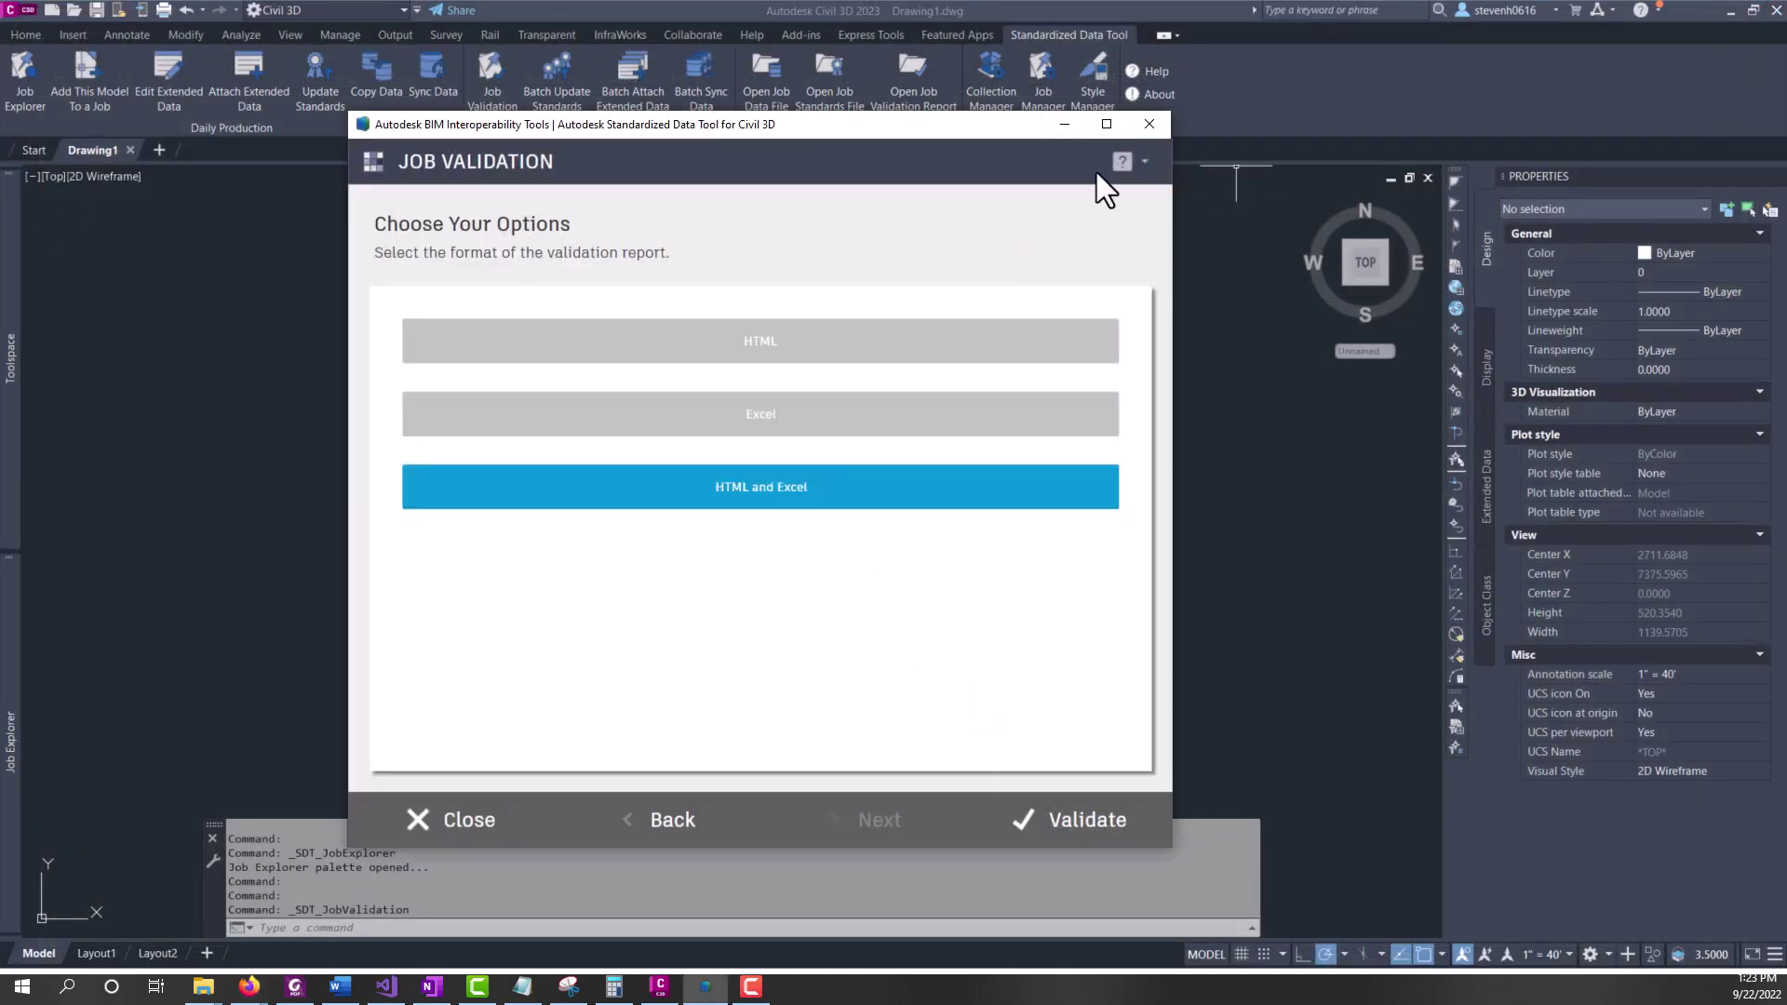
{"action": "left_click", "coordinate": [1150, 124]}
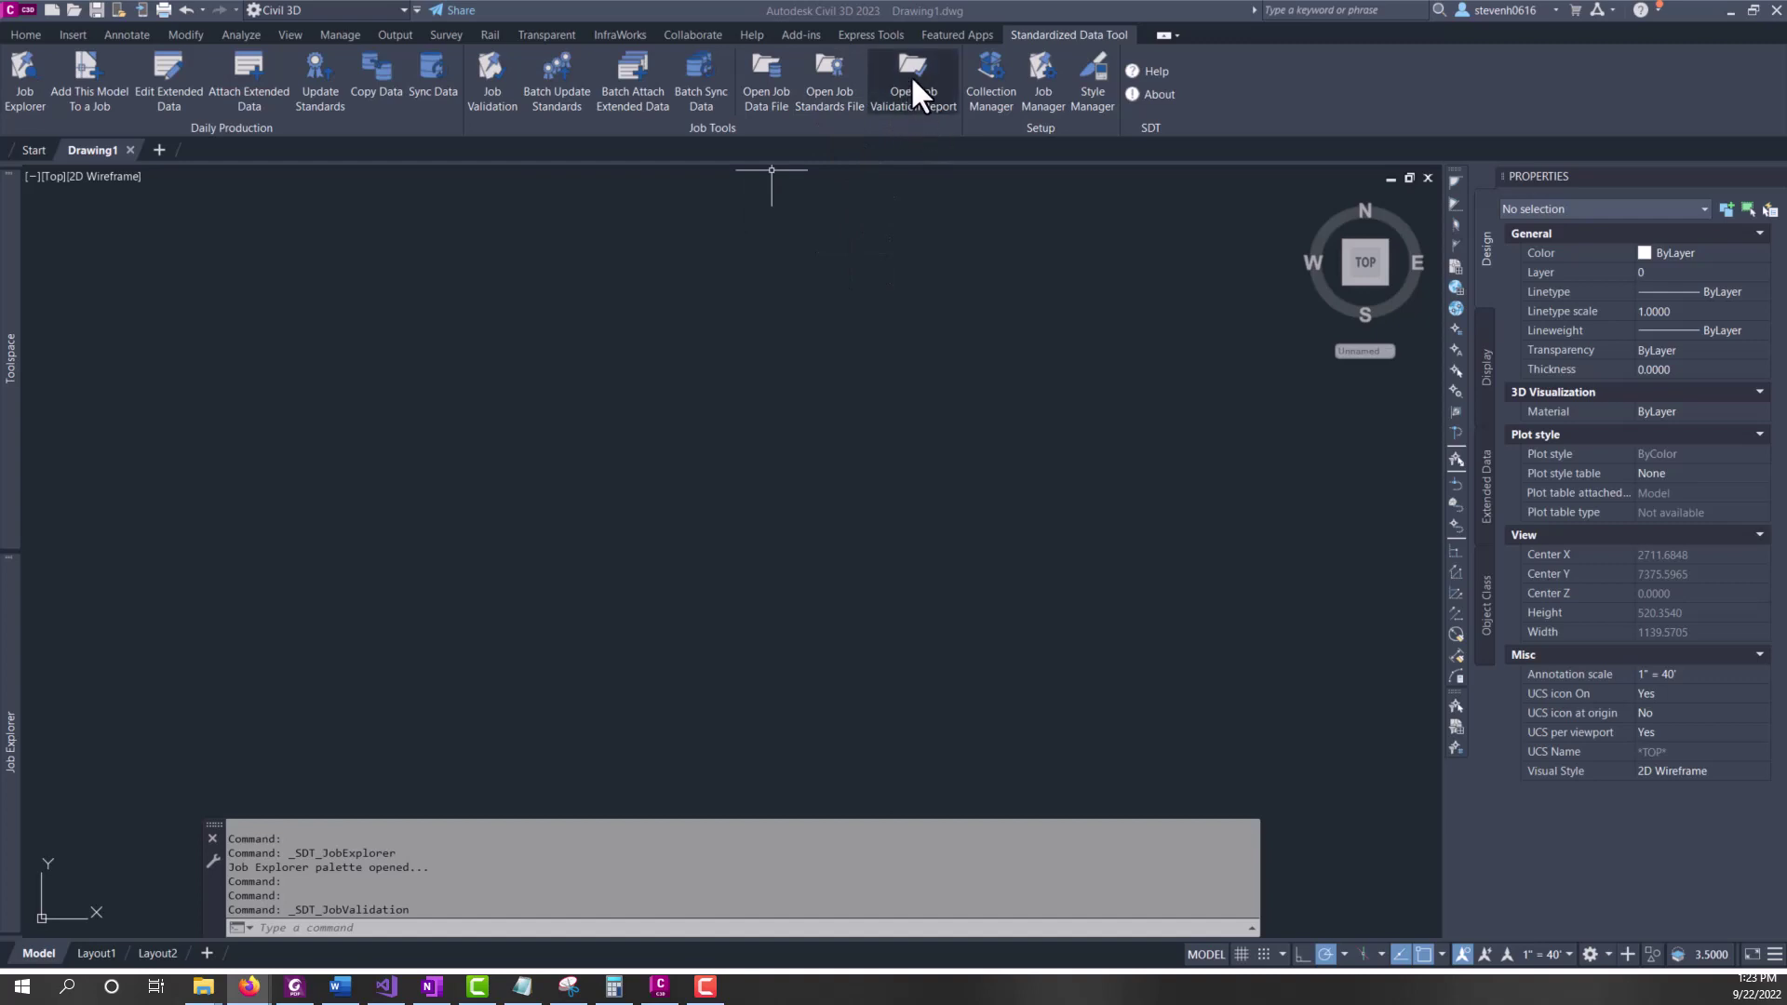
{"action": "mouse_move", "coordinate": [7, 639]}
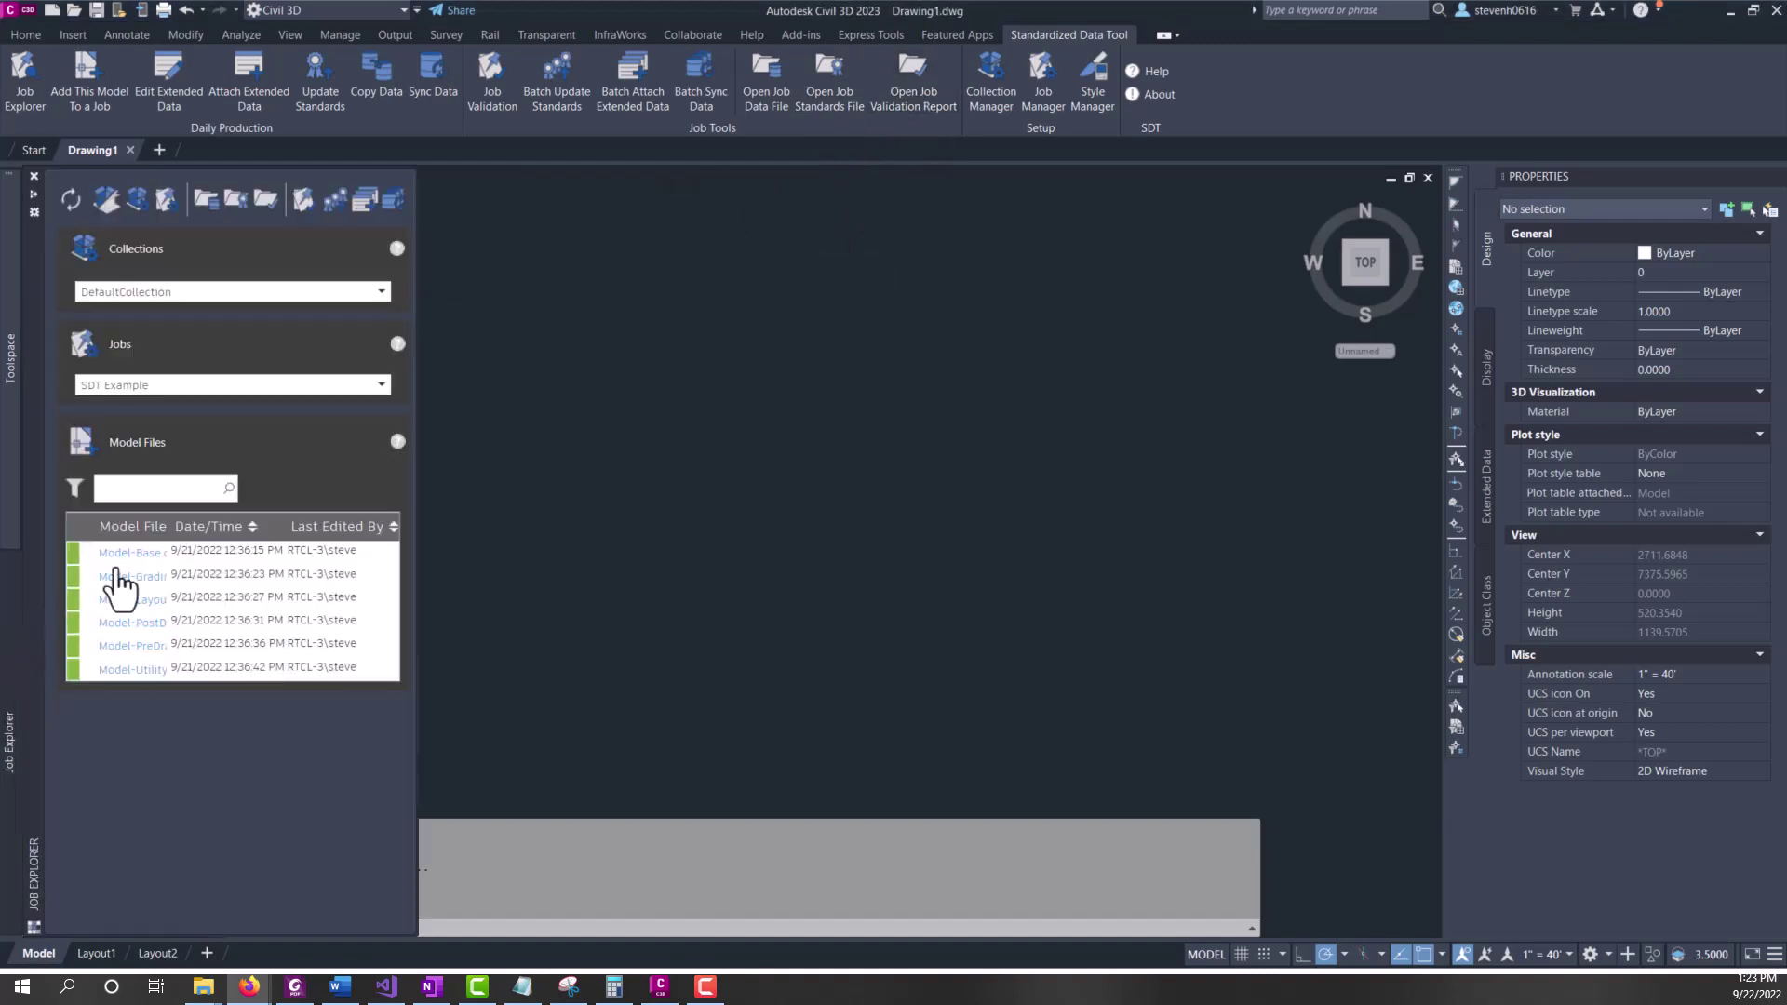